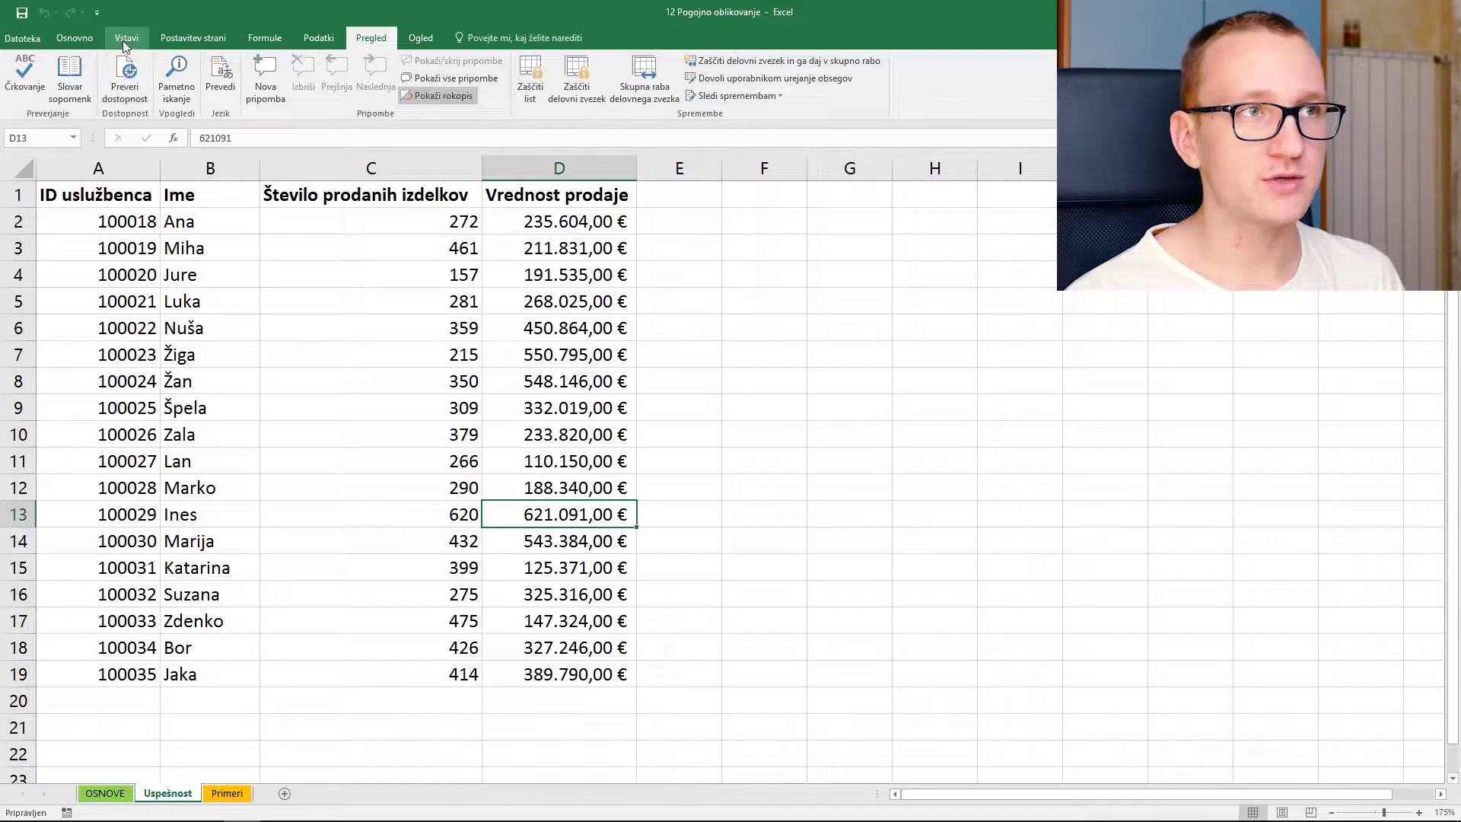
- Try colouring the sales value in cell D13 red by hand
click(76, 37)
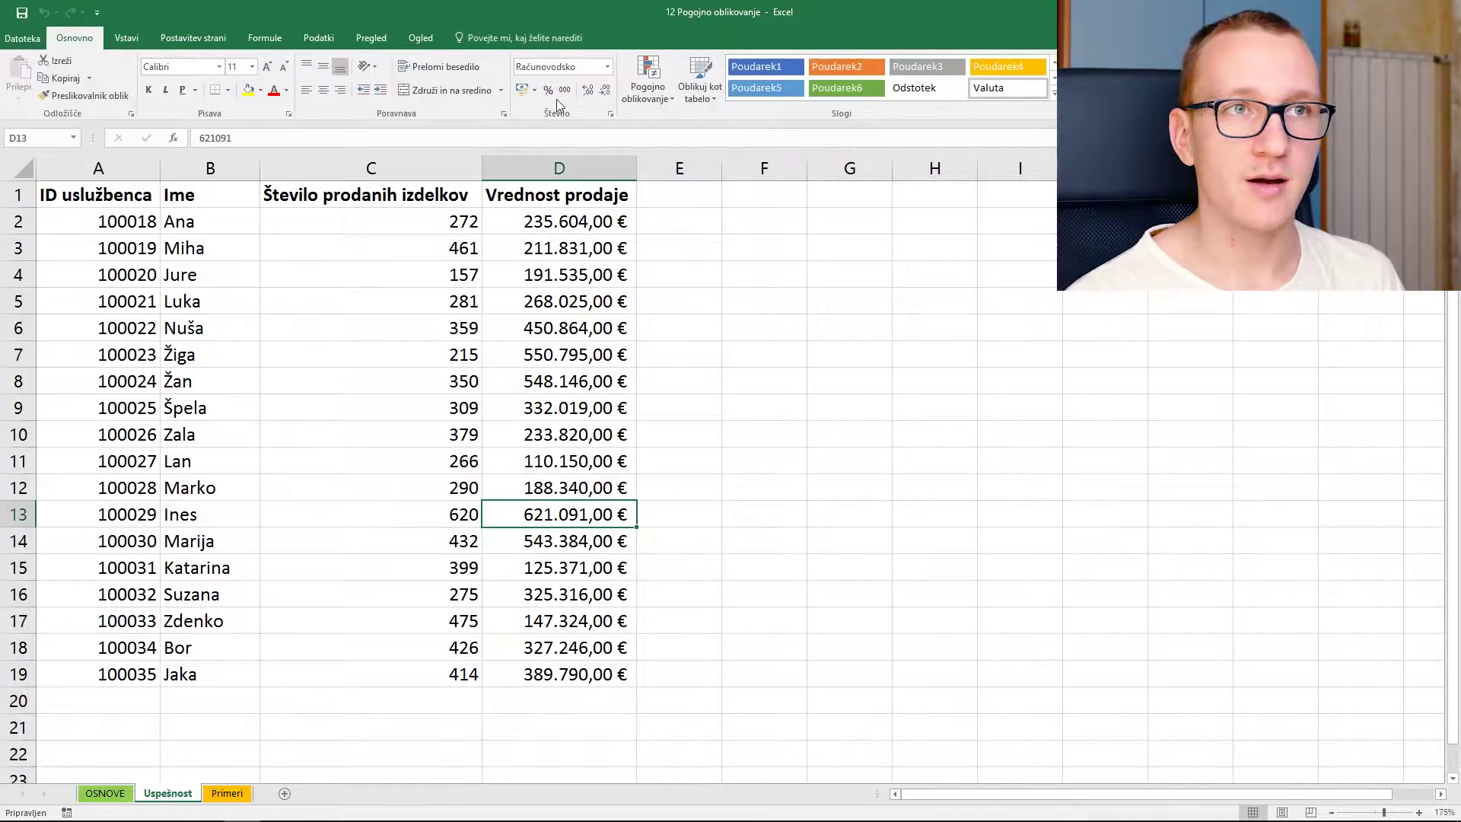
click(274, 91)
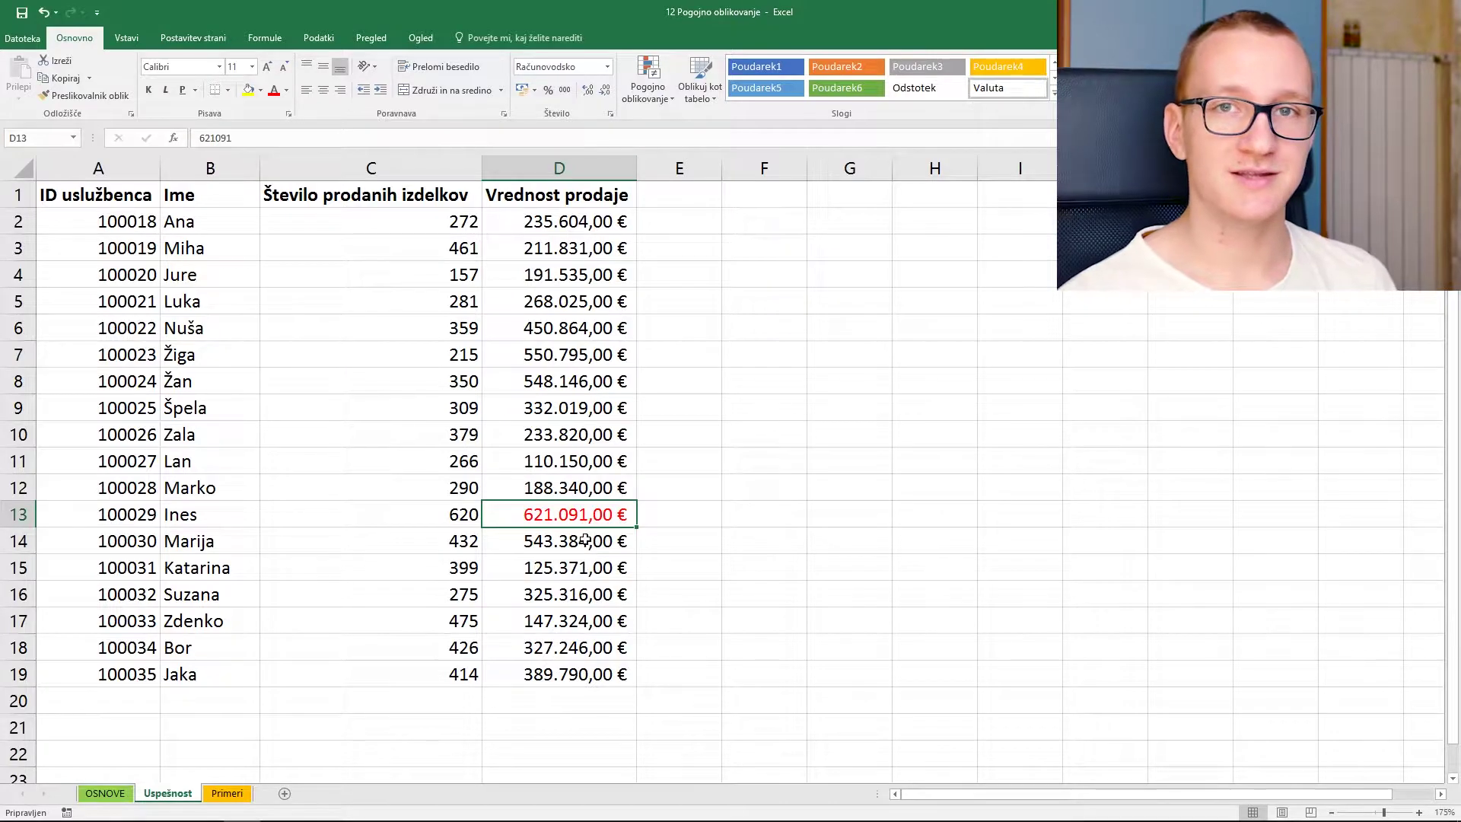
click(380, 539)
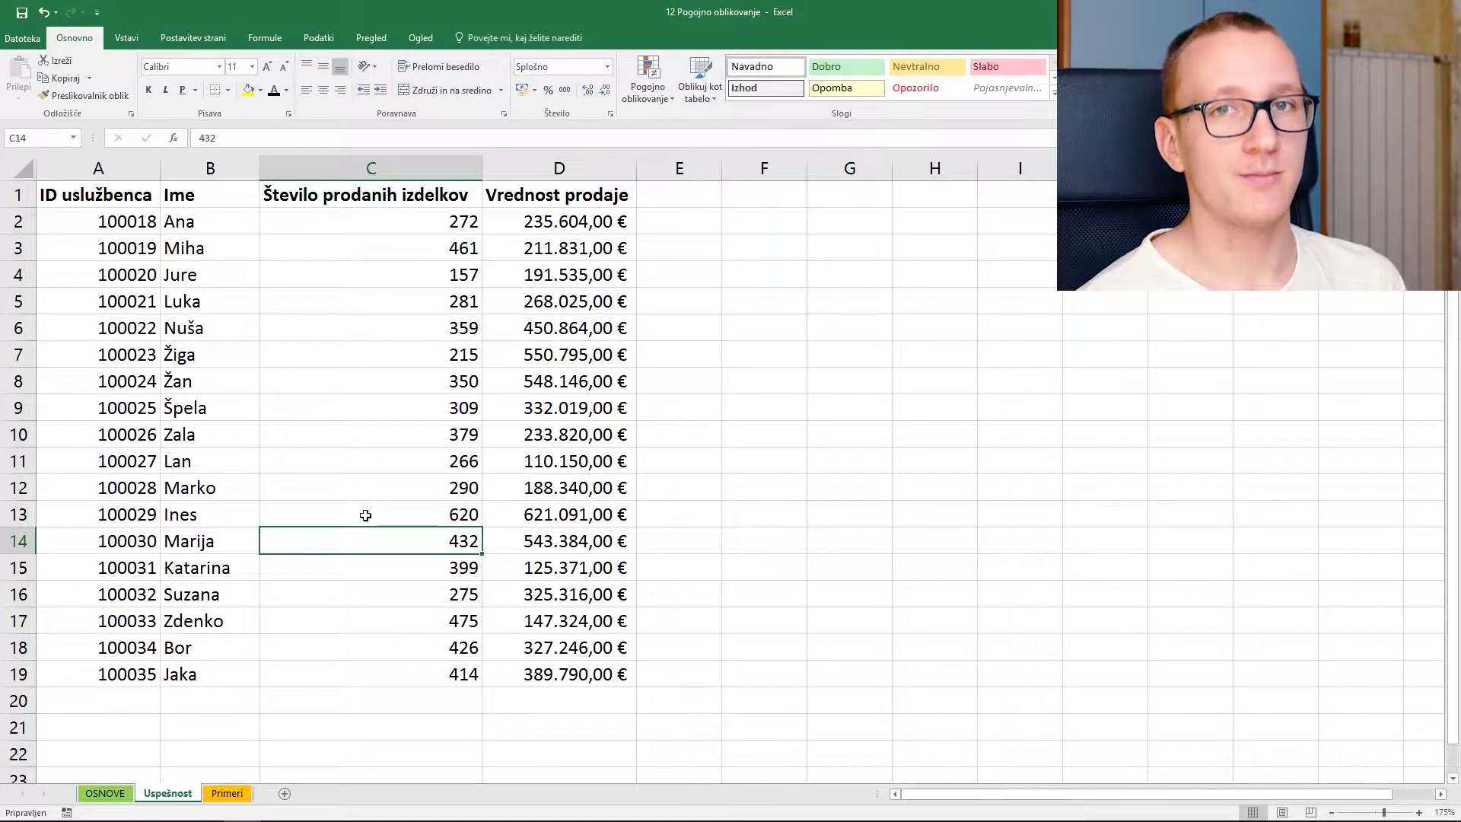
- On the OSNOVE sheet, start a greater-than highlighting rule for the numbers under VEČJE OD (B4:B14)
click(107, 794)
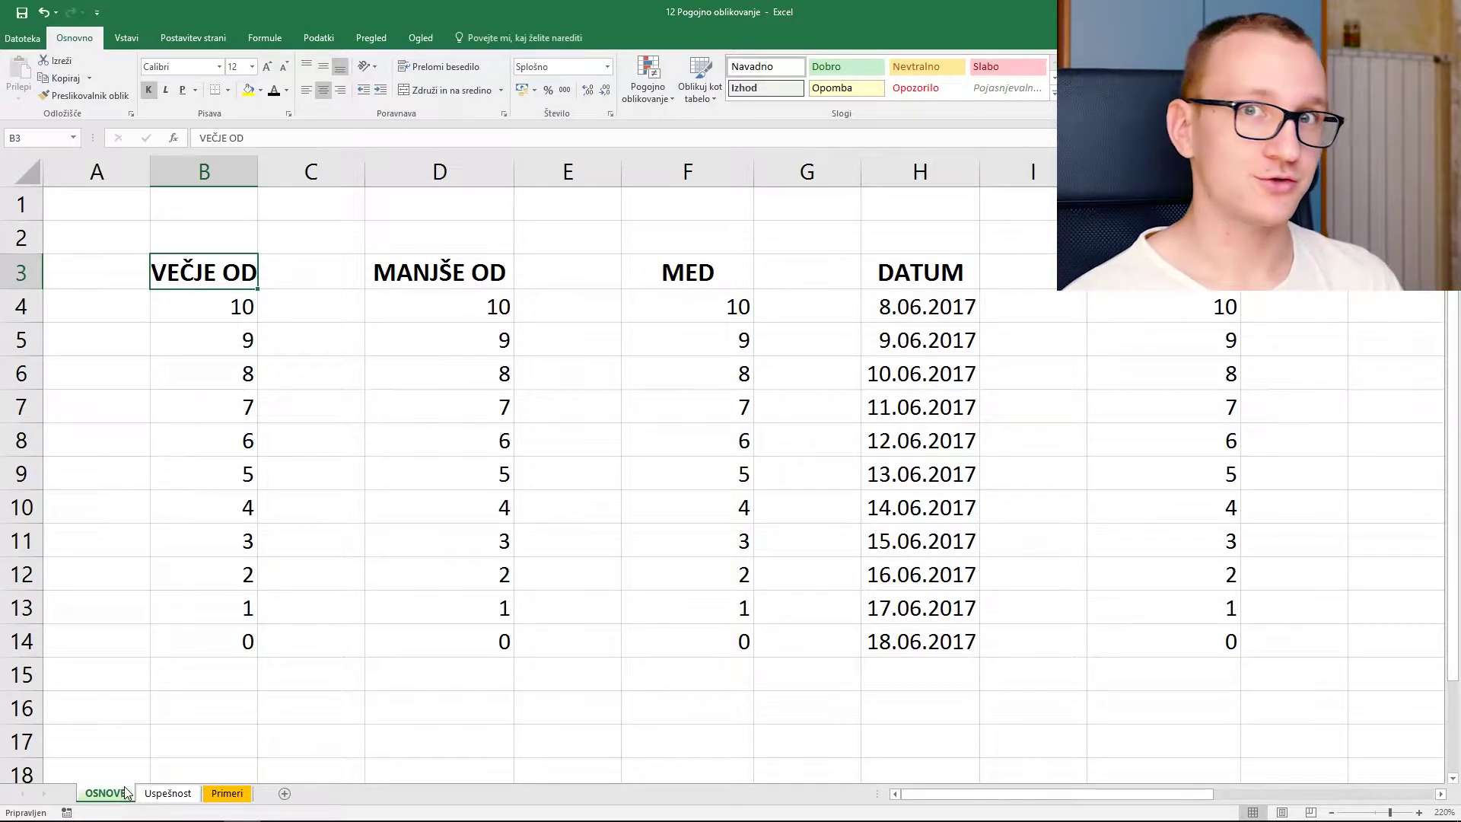
click(230, 314)
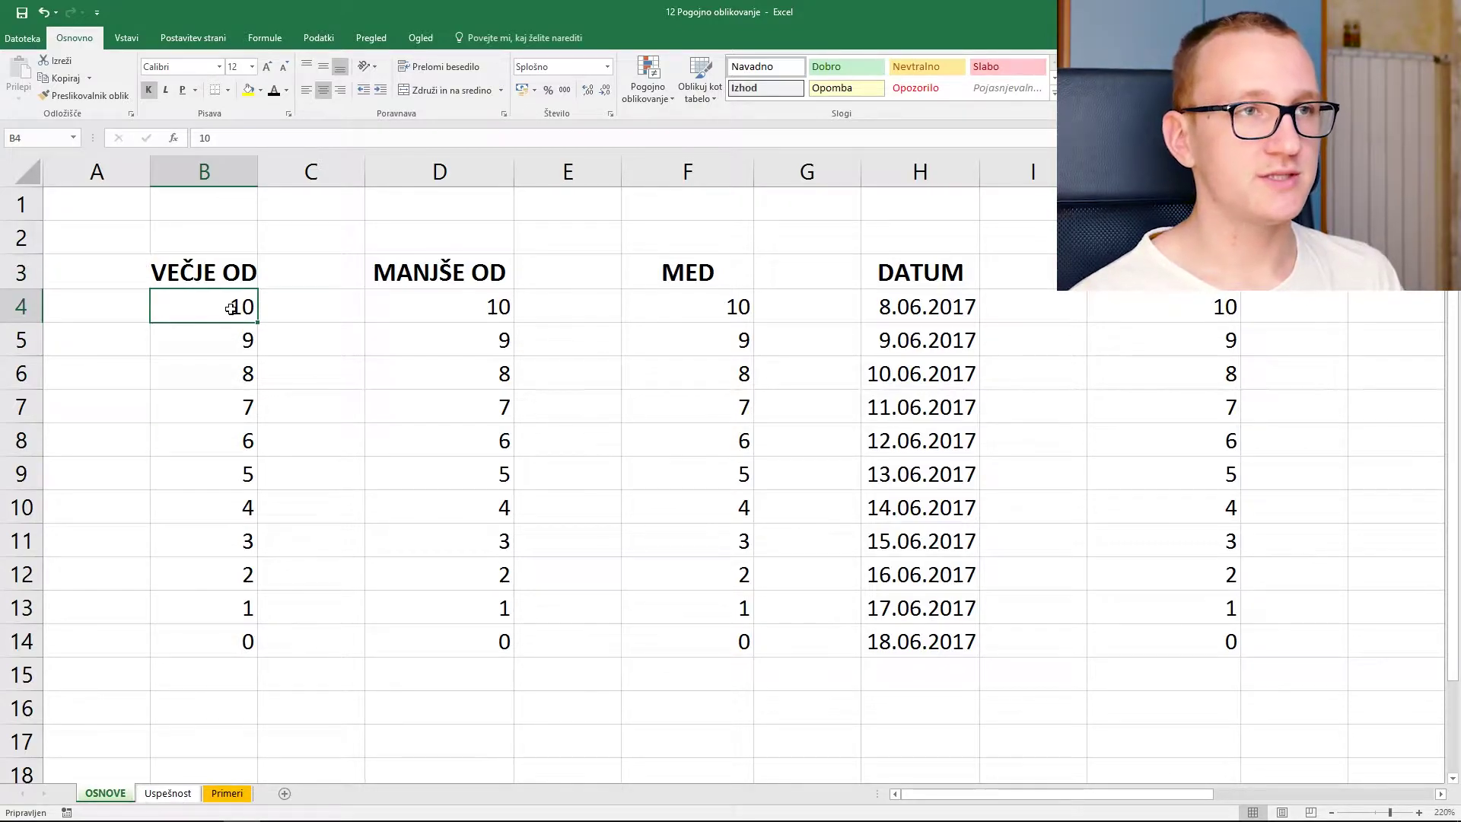
drag(231, 309, 259, 620)
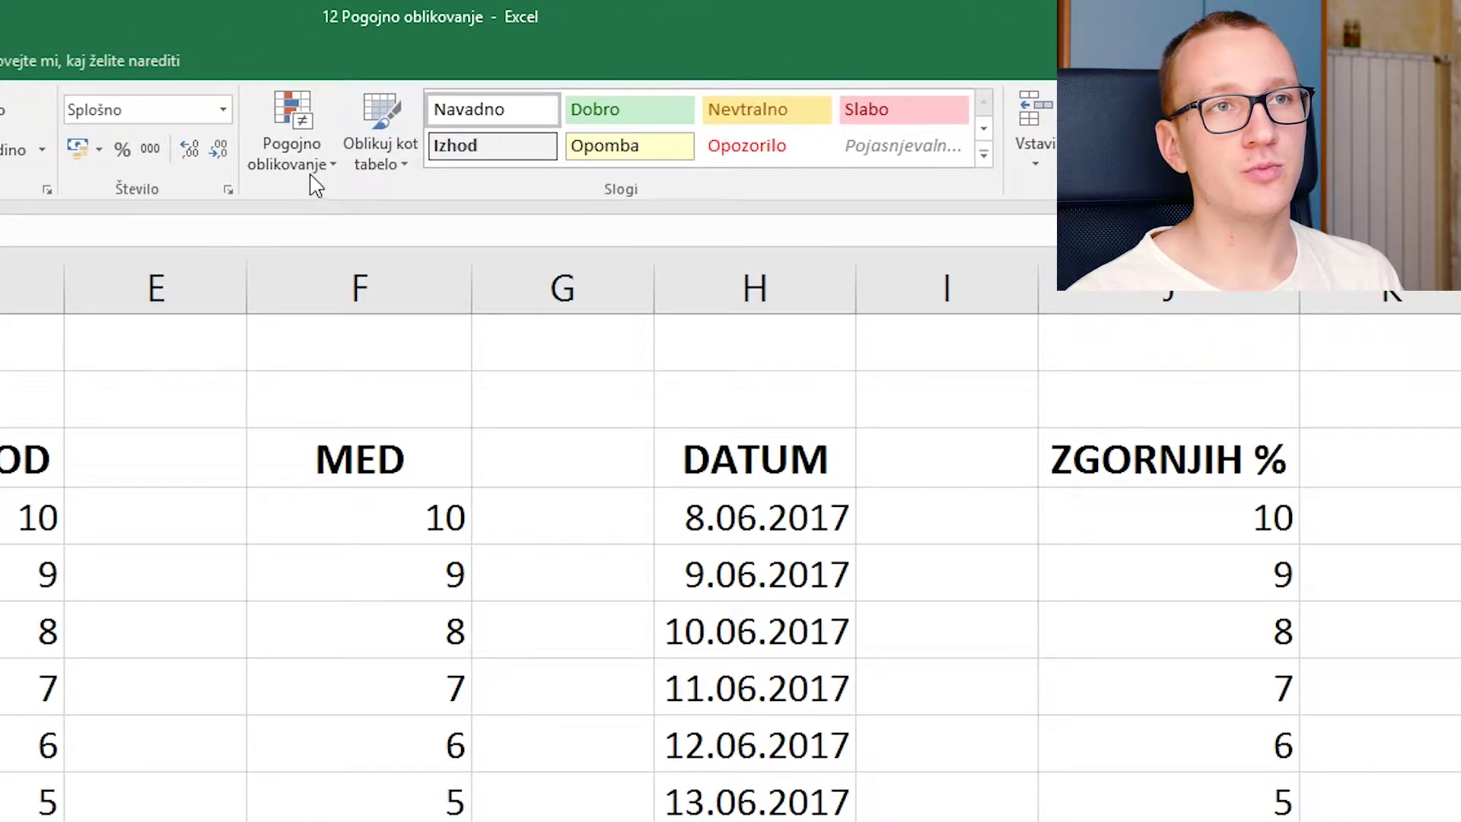
click(315, 171)
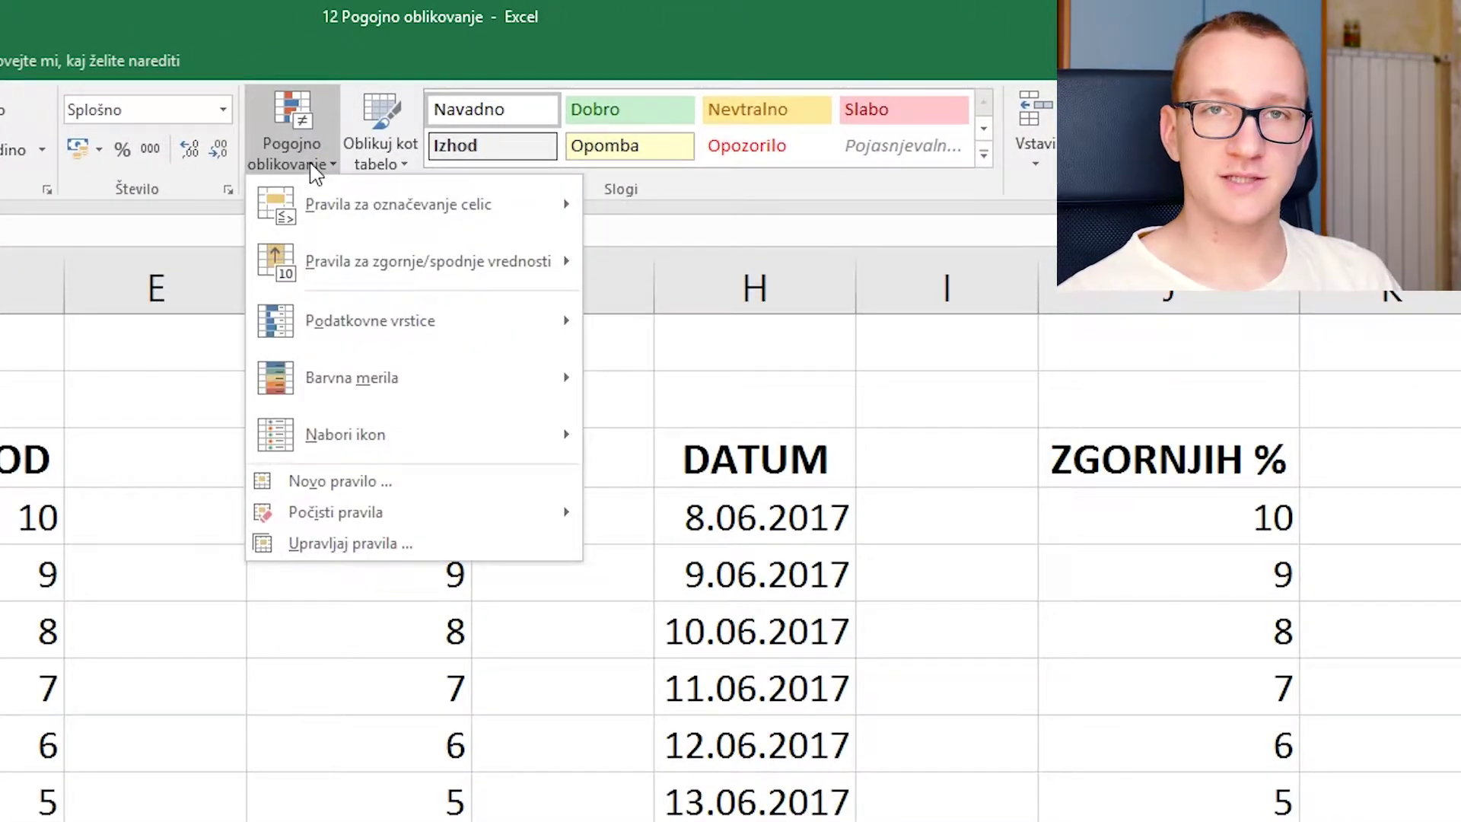
mouse_move(339, 229)
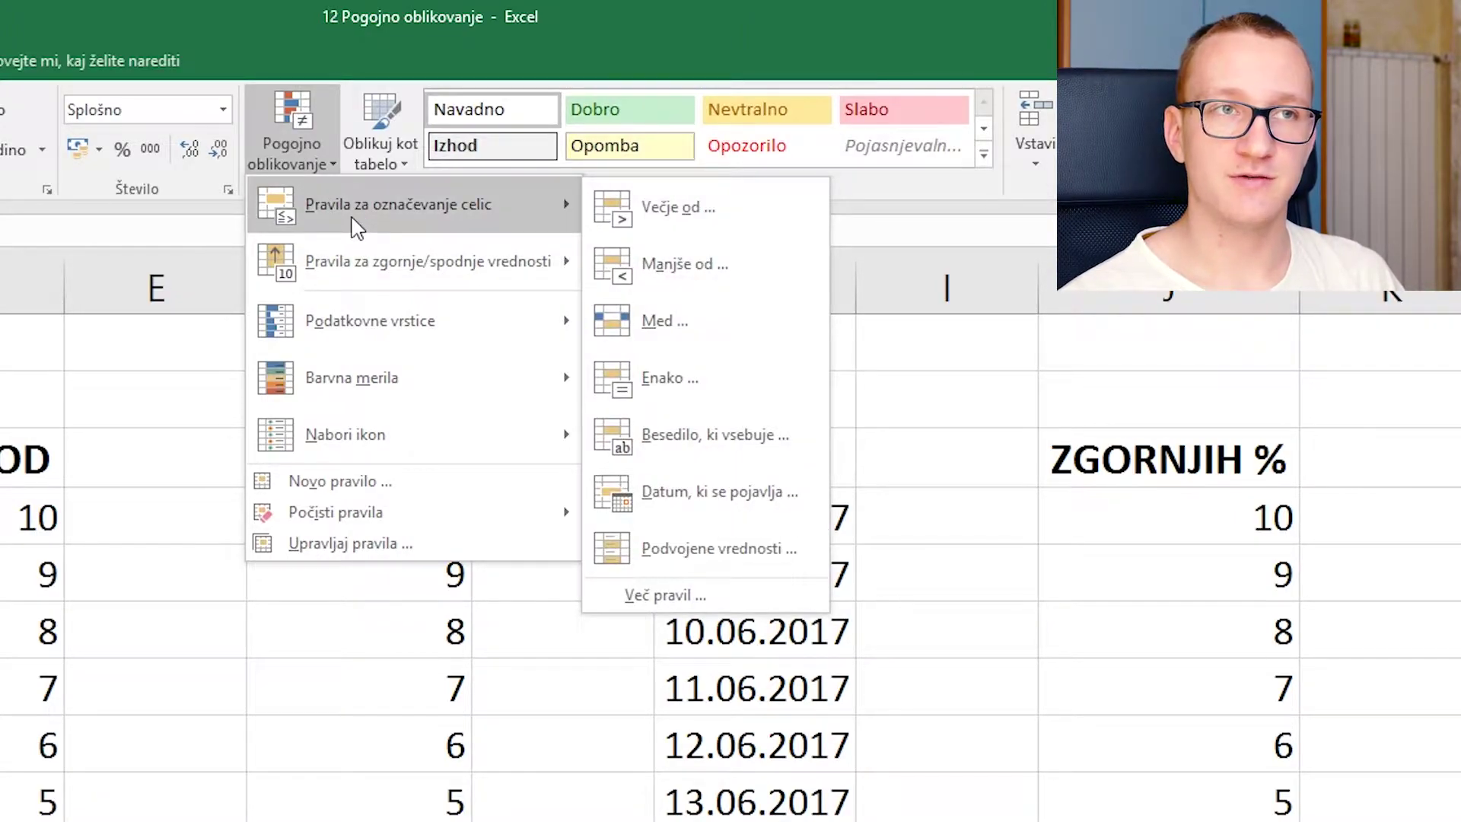
mouse_move(390, 293)
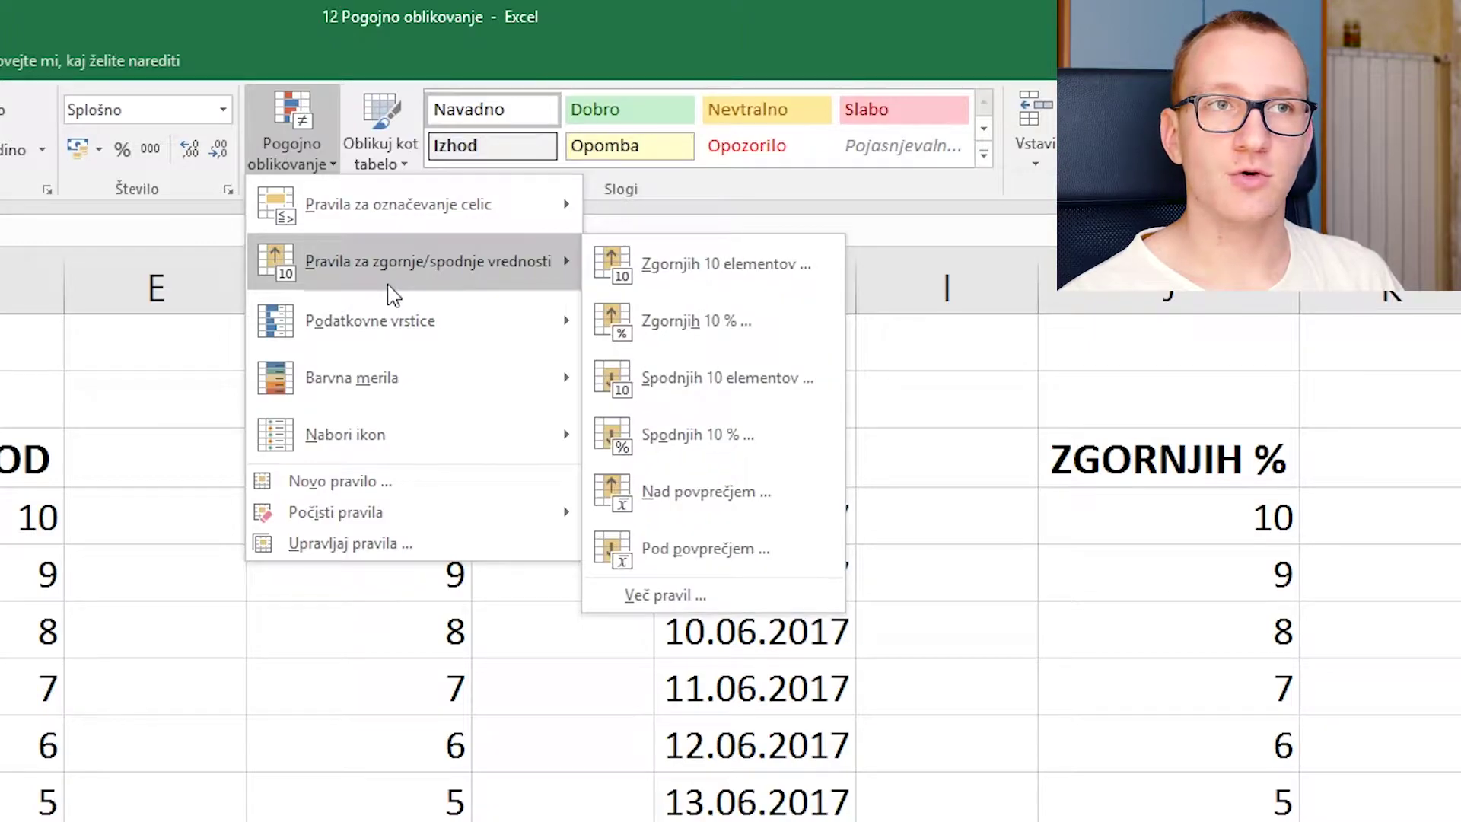
mouse_move(410, 340)
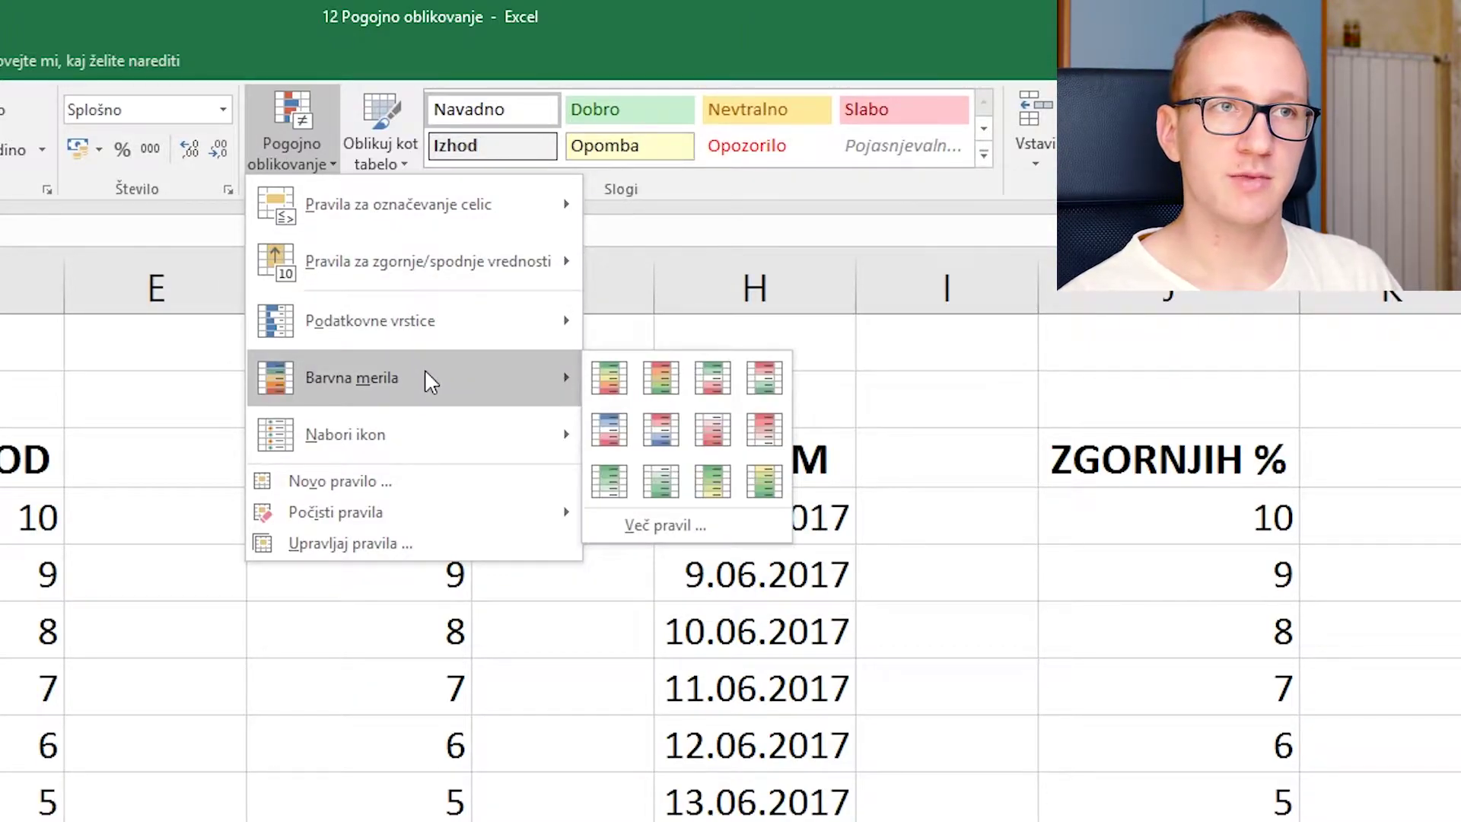
mouse_move(467, 450)
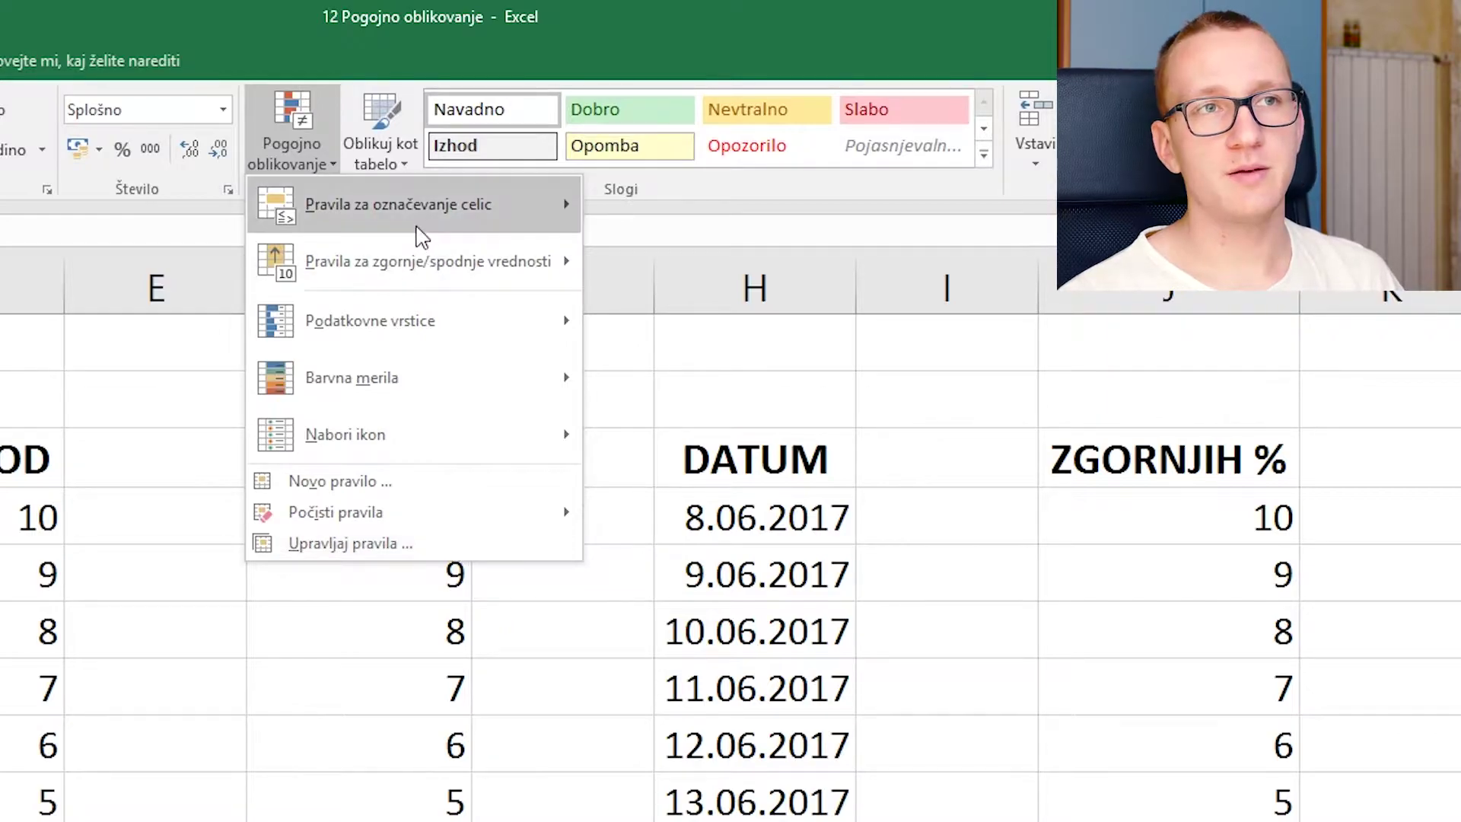
mouse_move(419, 234)
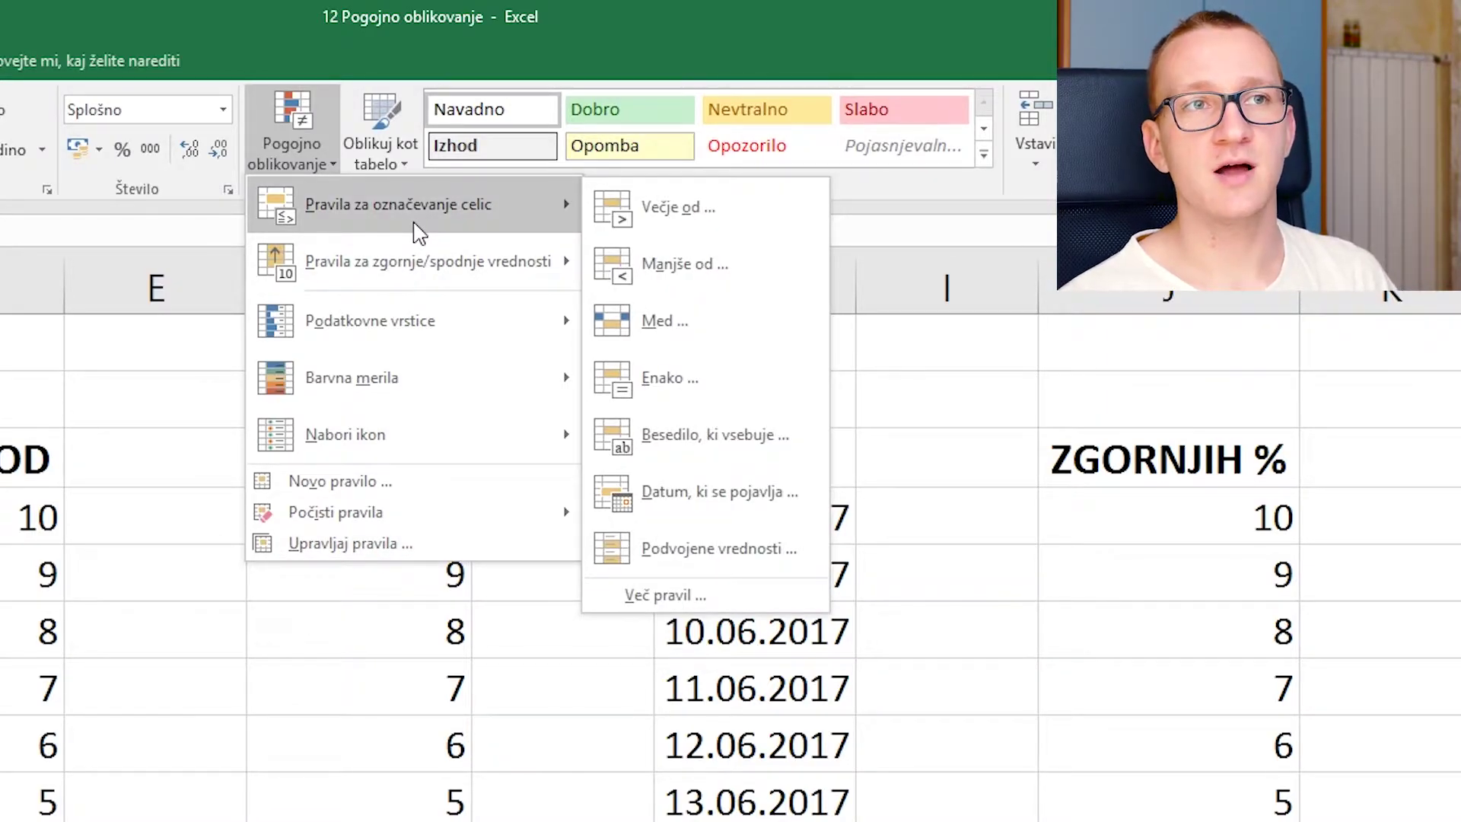
click(658, 225)
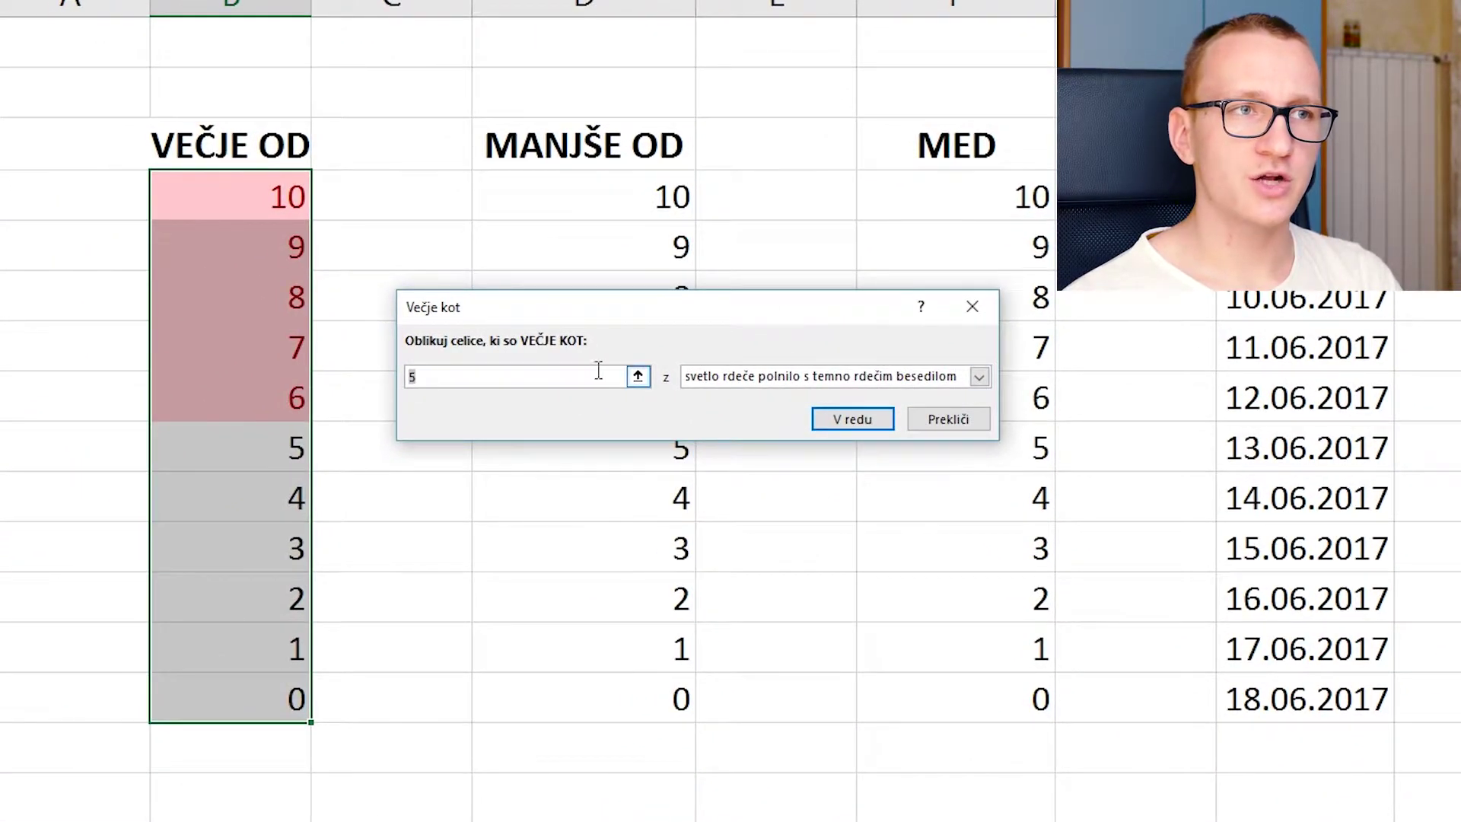
- Make the rule format values greater than 8 with green fill and dark green text, and apply it
click(570, 377)
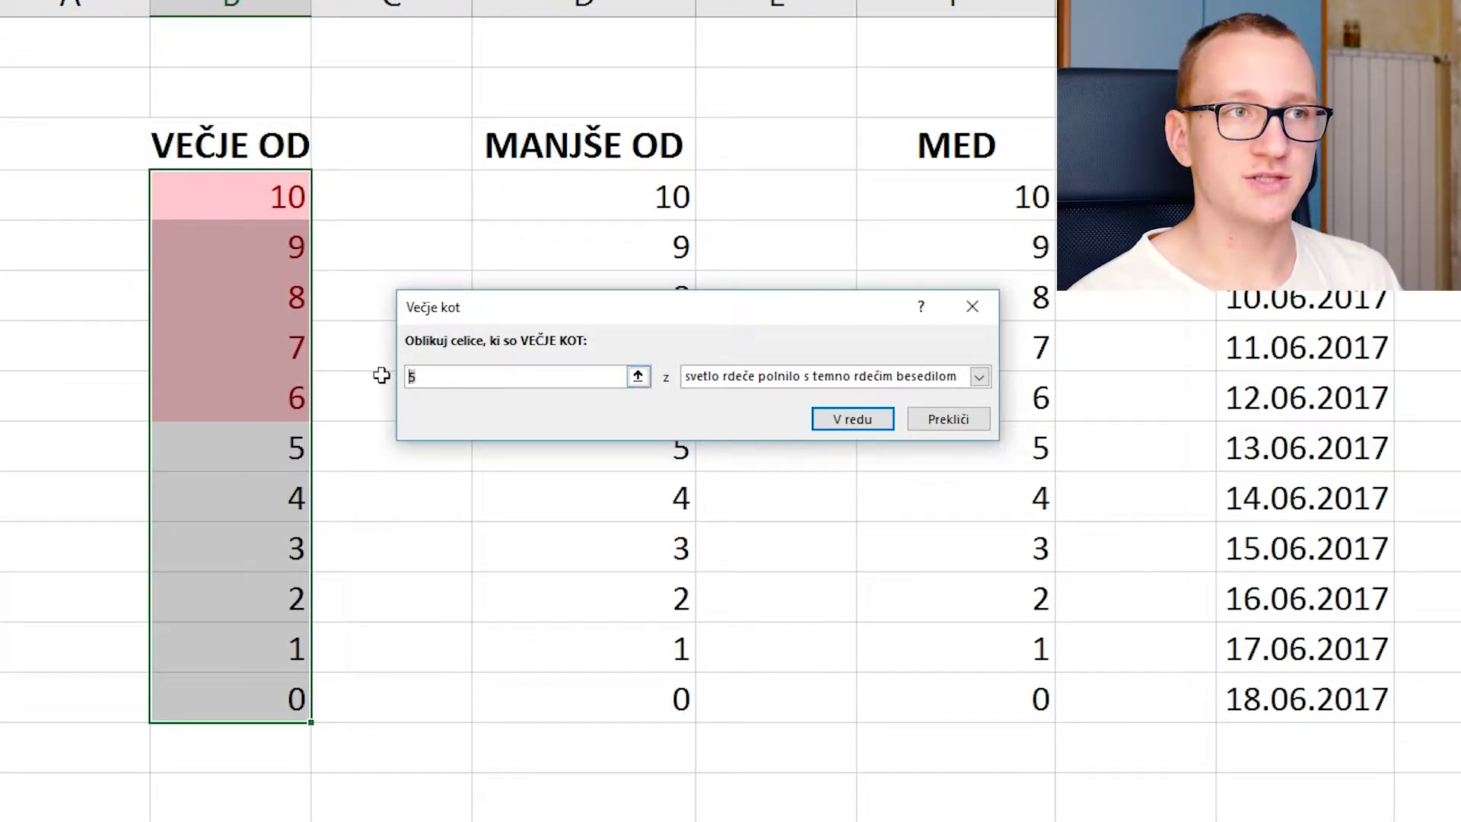
text(8)
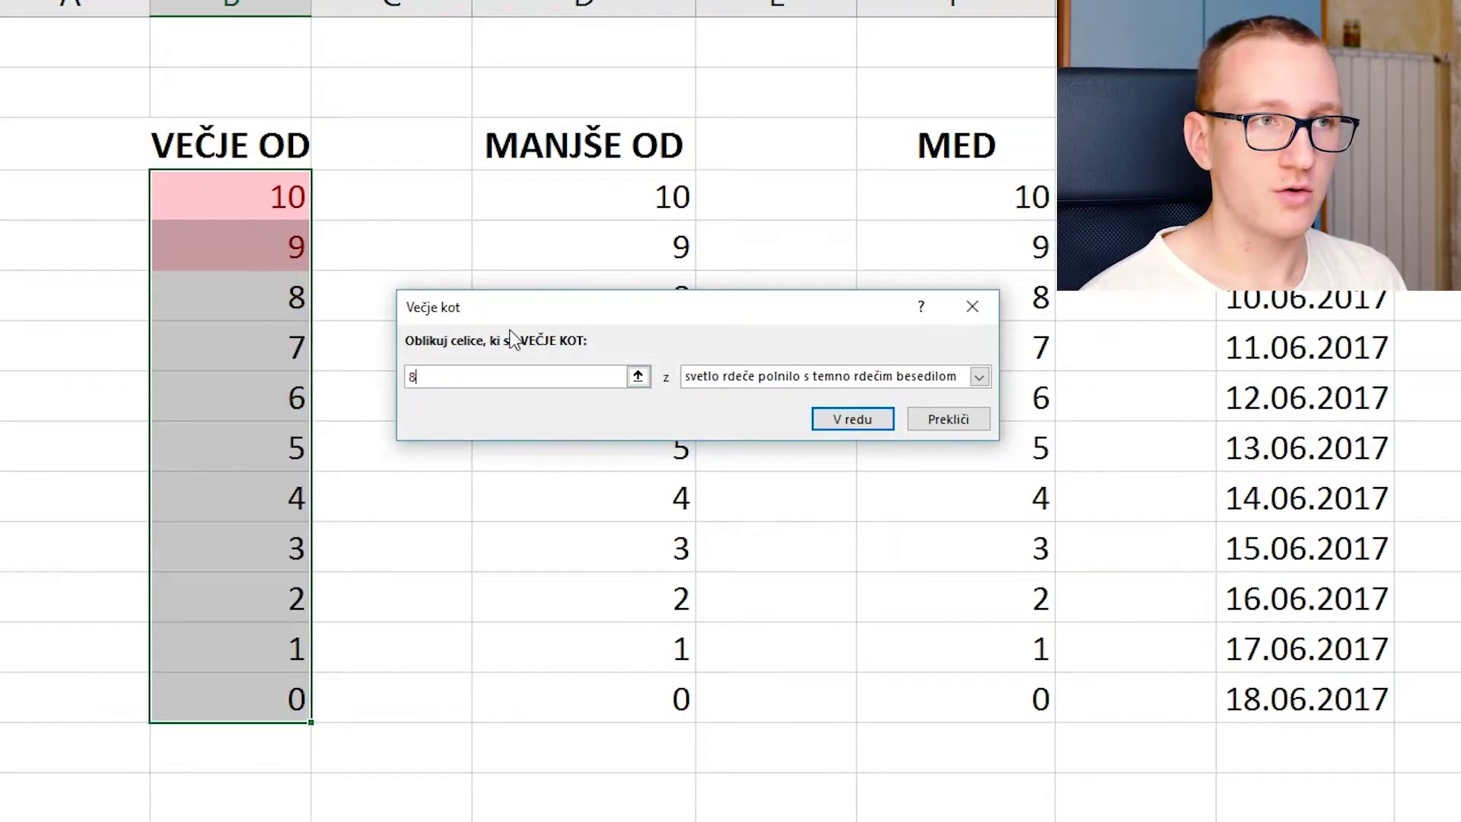
click(720, 375)
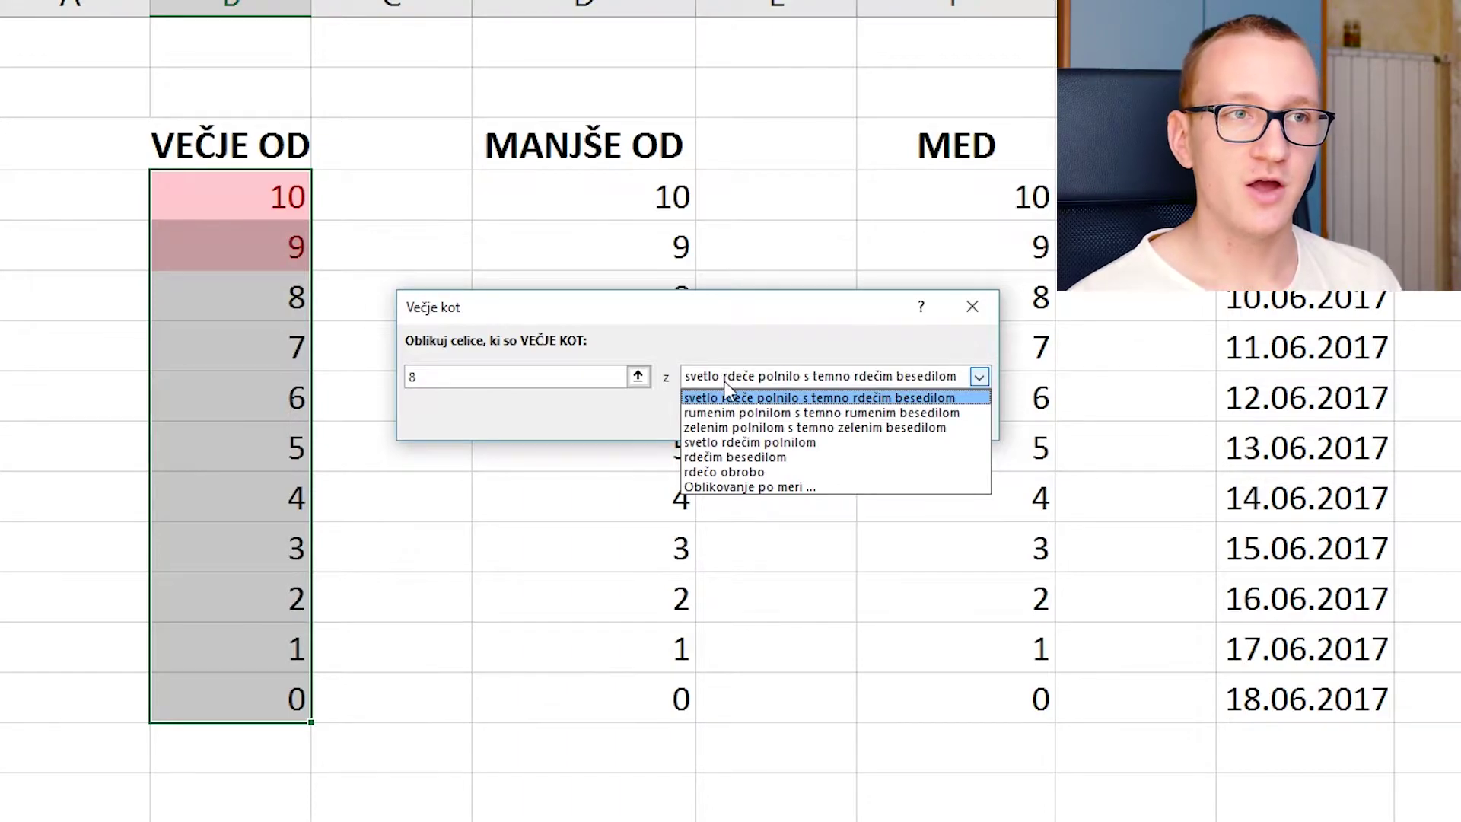
click(725, 384)
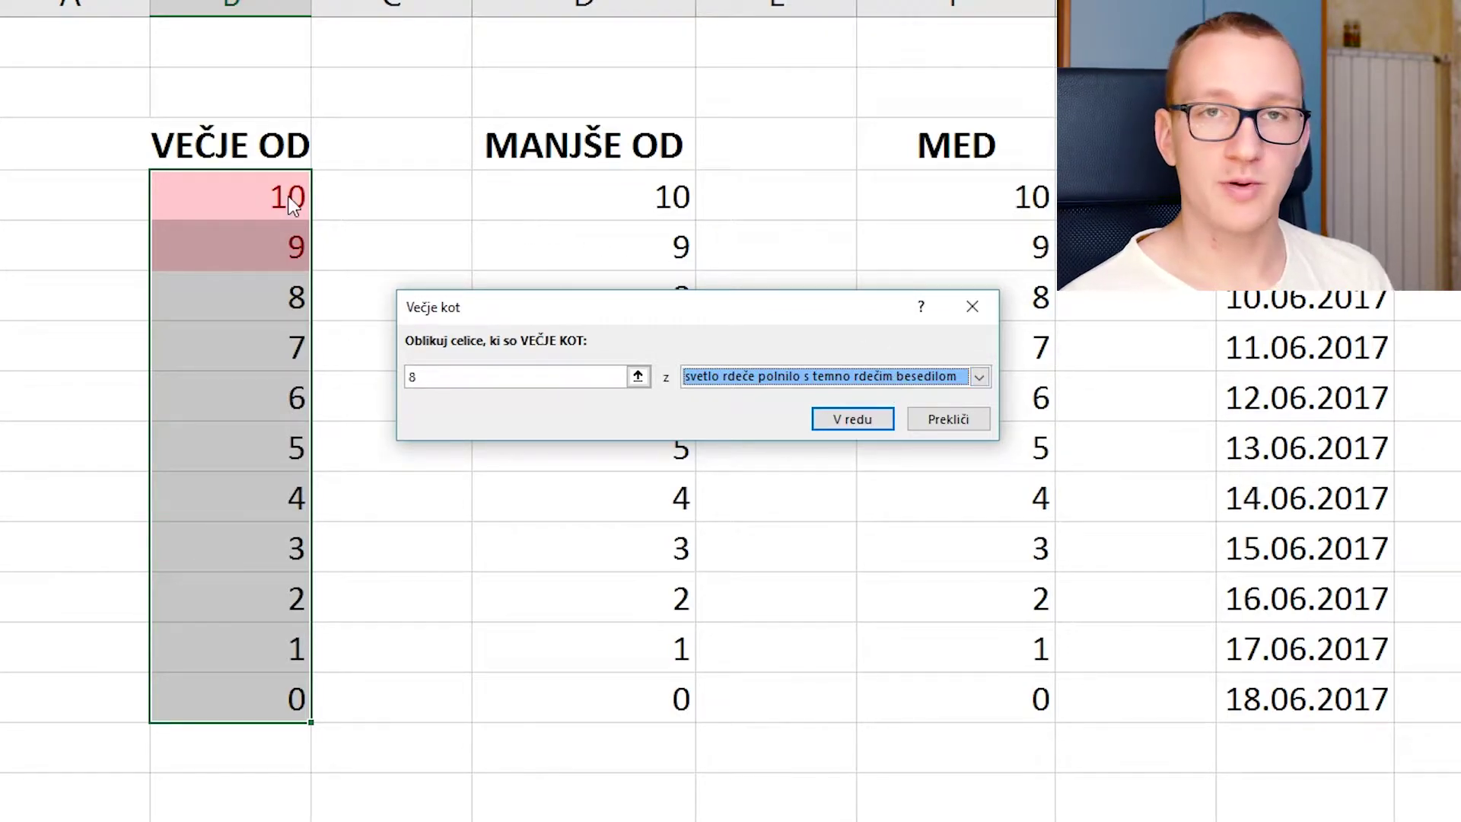
click(774, 380)
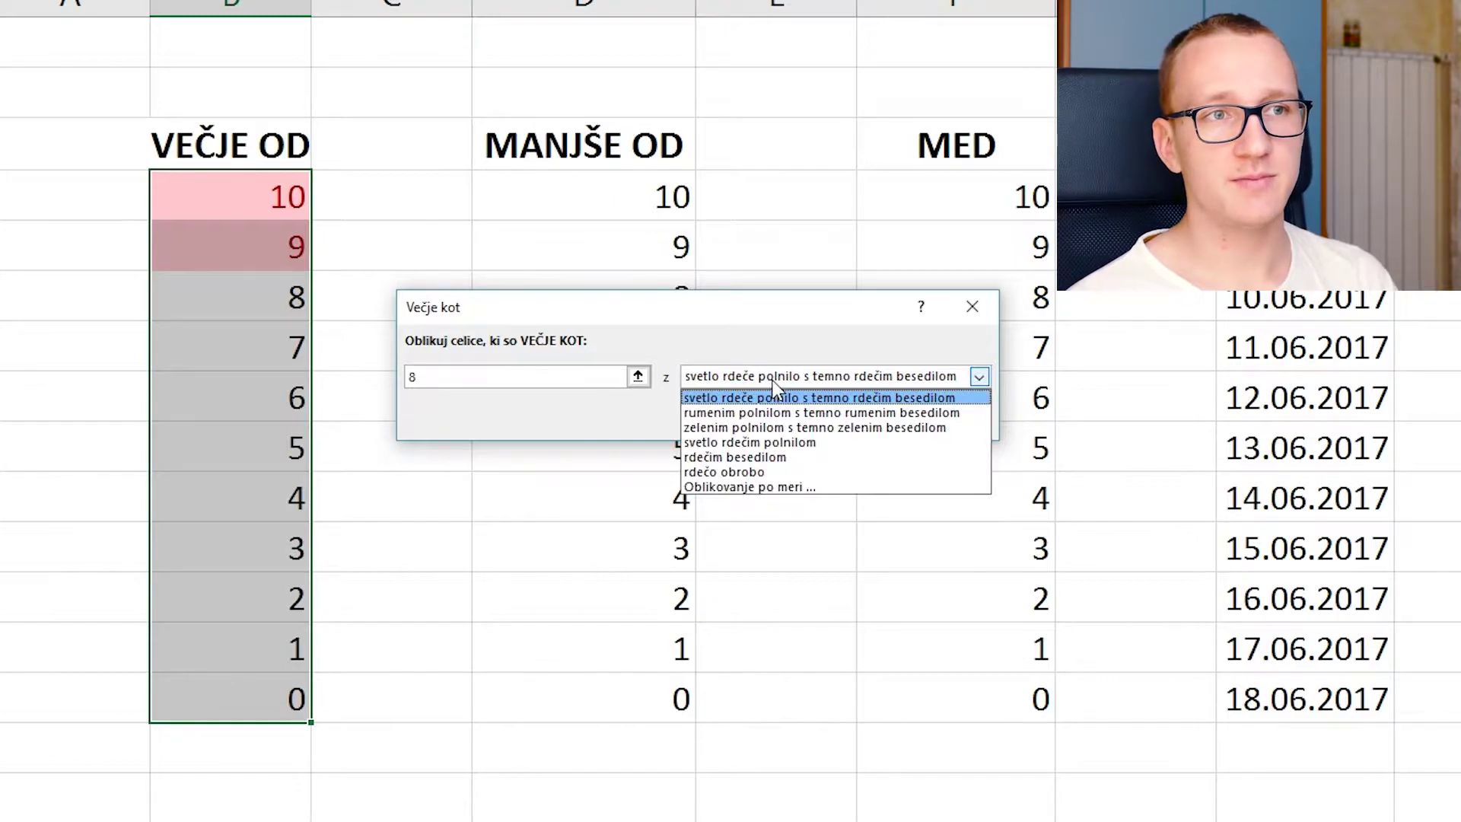
click(771, 428)
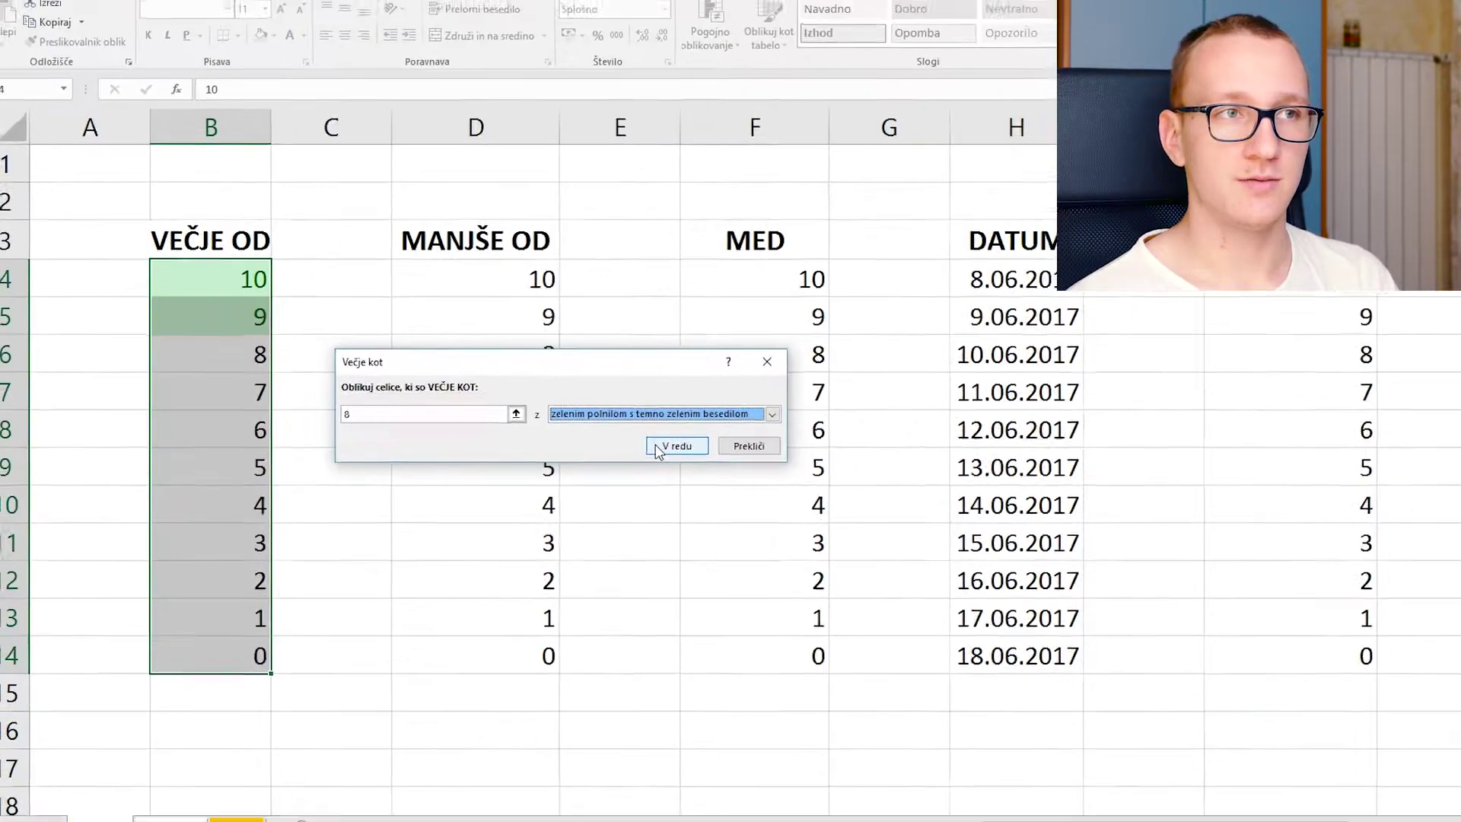
click(826, 418)
drag(199, 293, 197, 641)
click(199, 563)
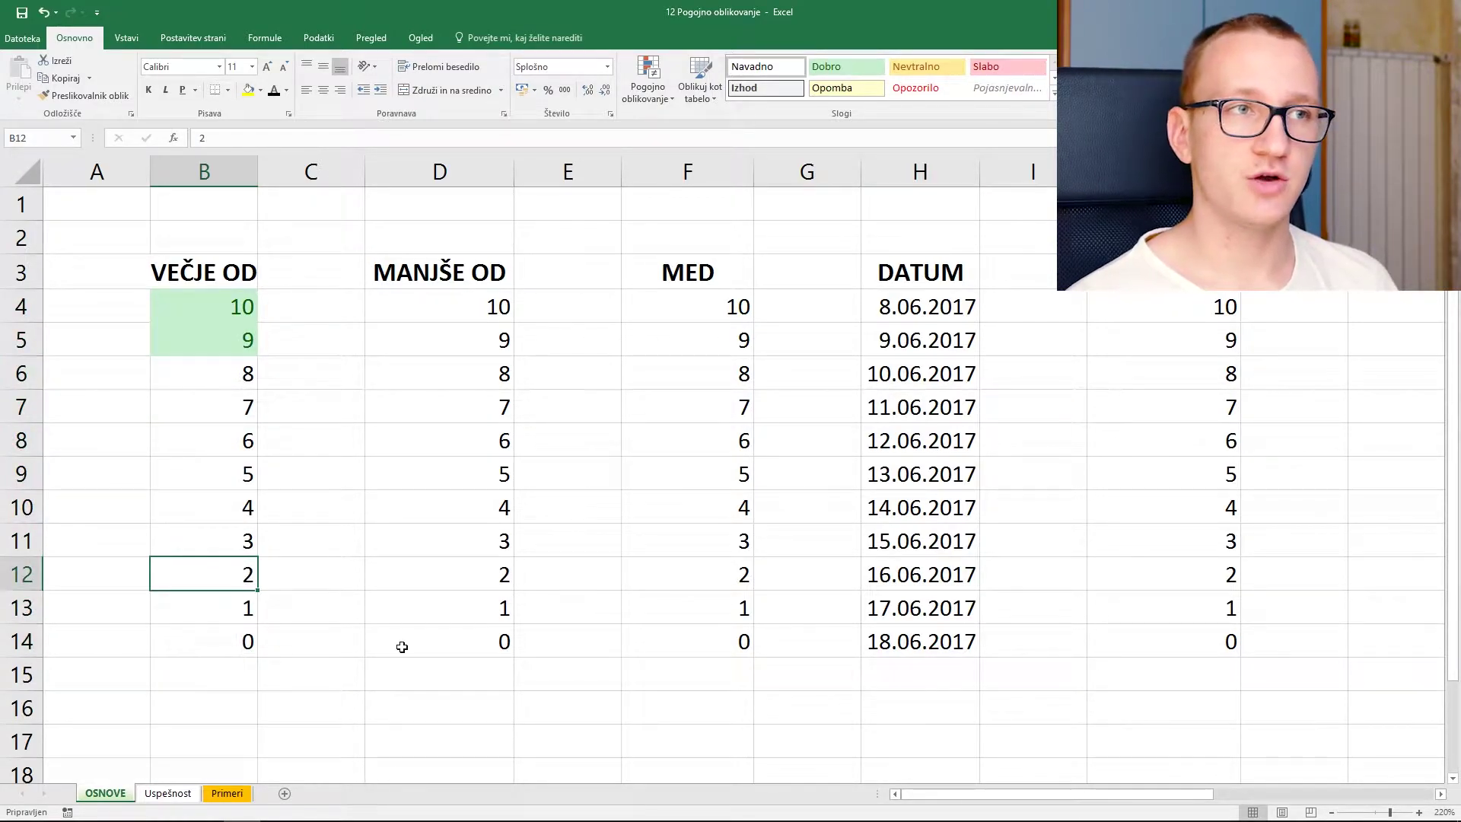
click(219, 362)
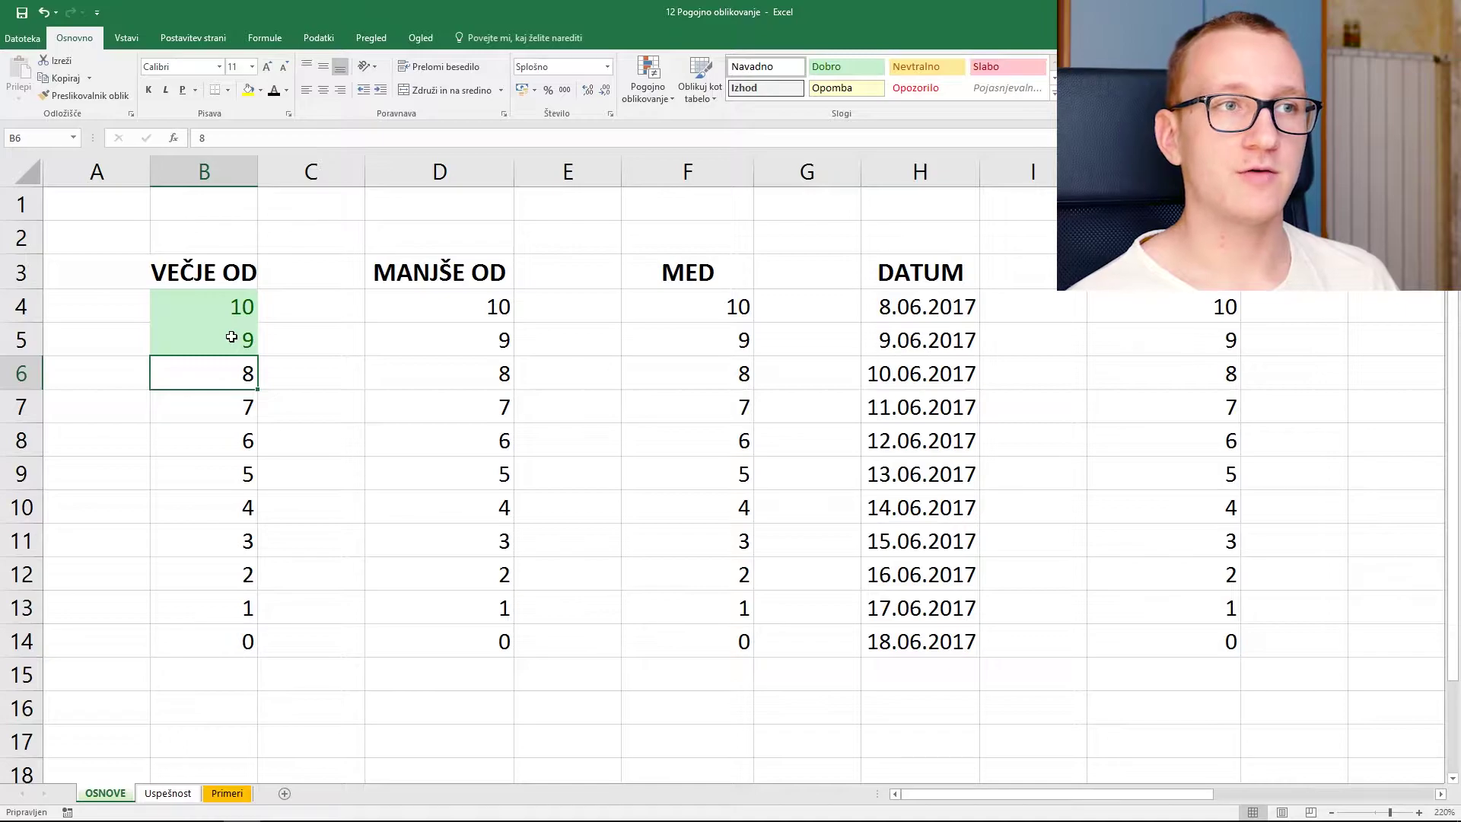
- Change the value in cell B10 to 11 to test the greater-than rule
click(215, 501)
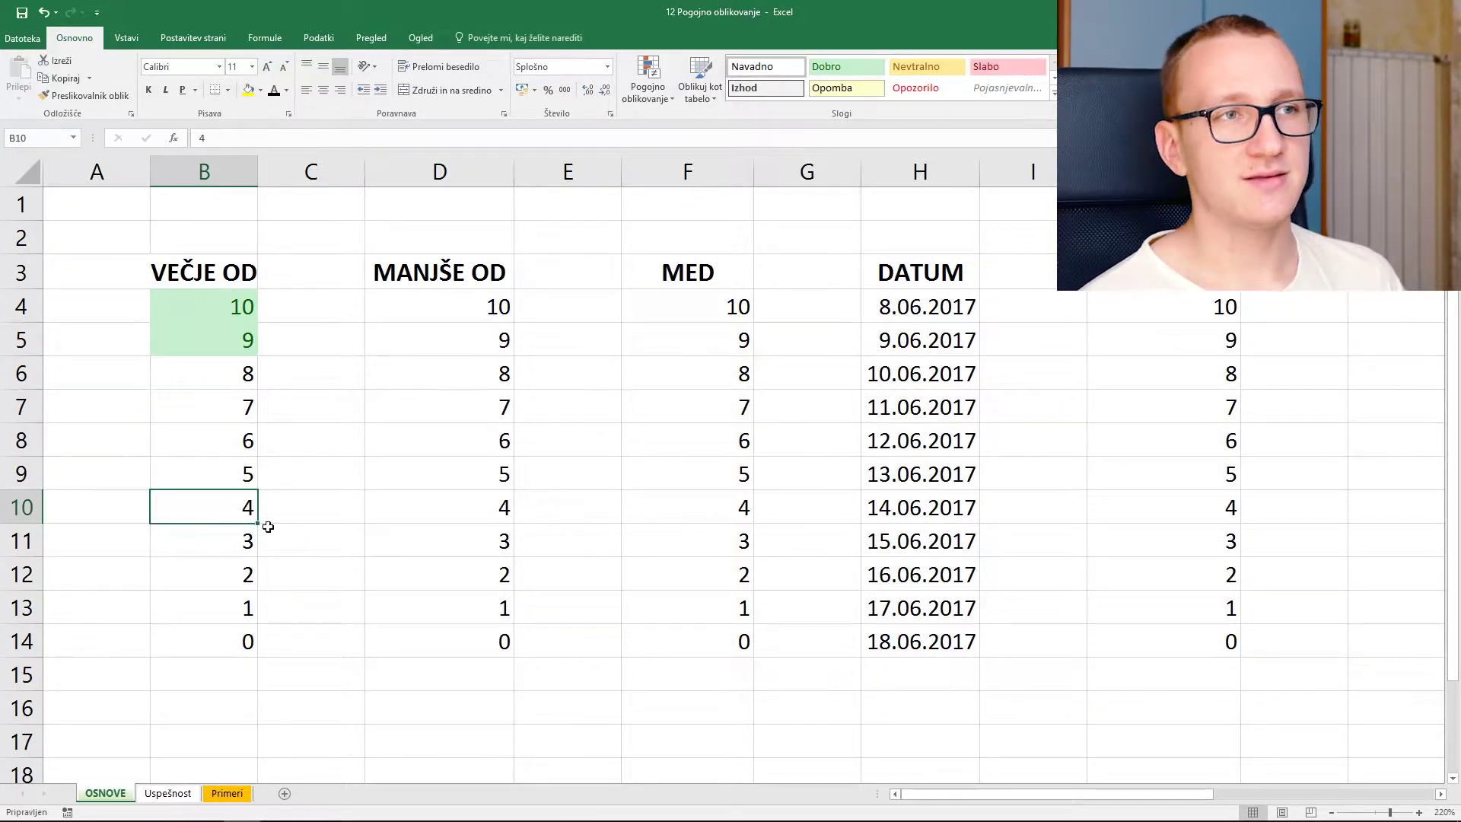
text(11)
key(Return)
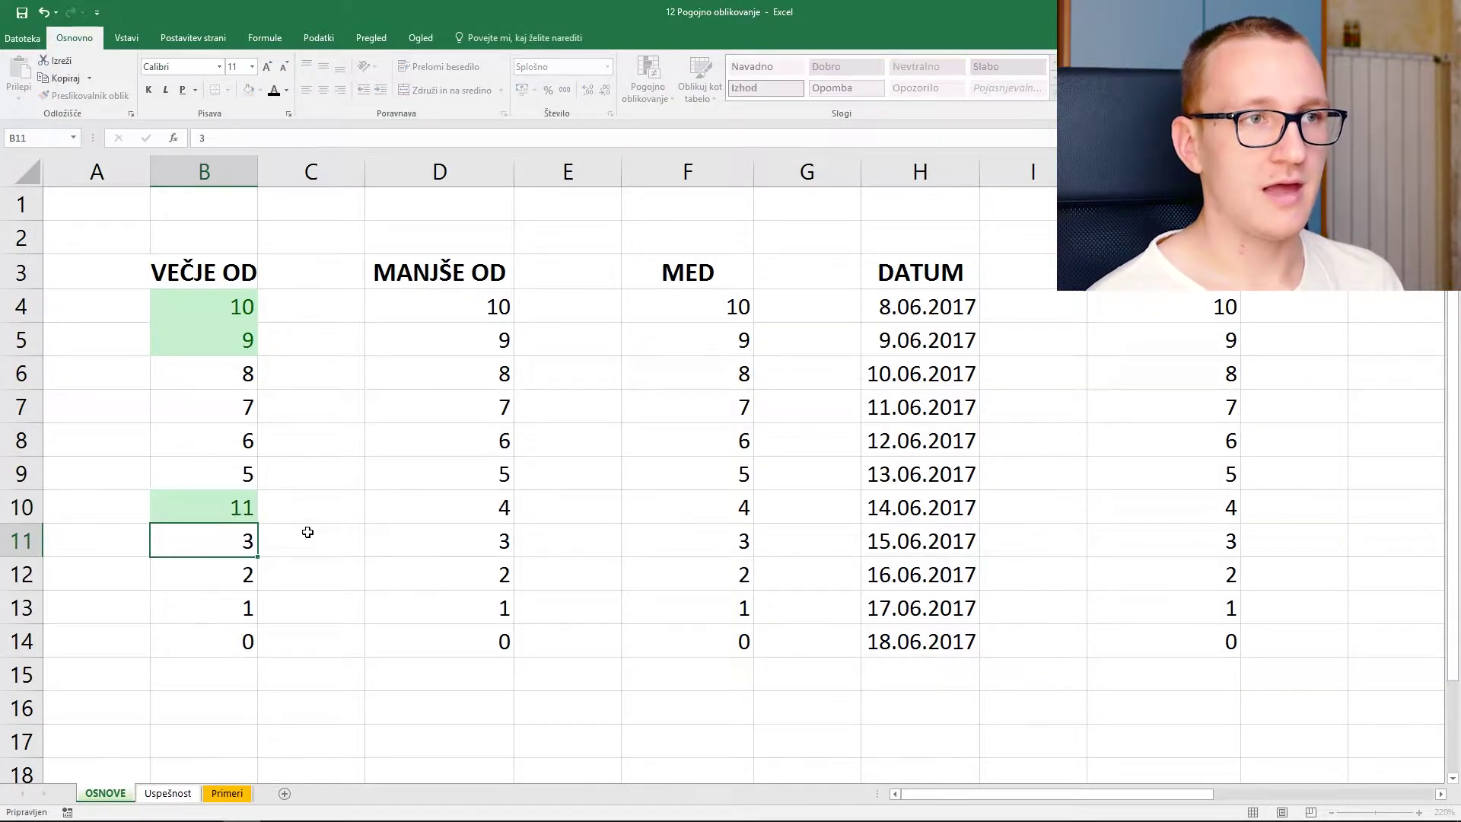
key(Down)
key(Down)
key(Down)
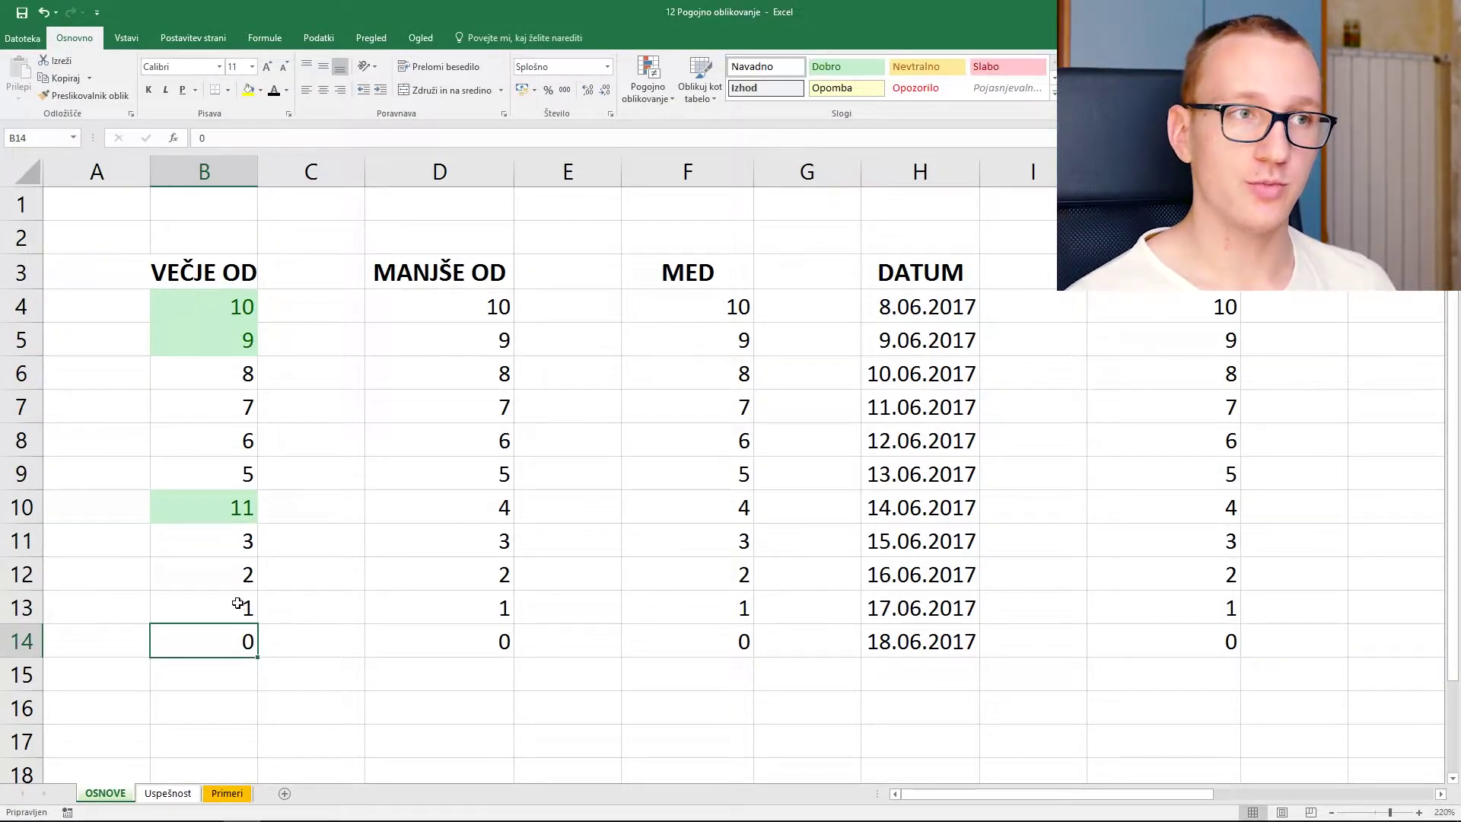
drag(238, 648, 202, 304)
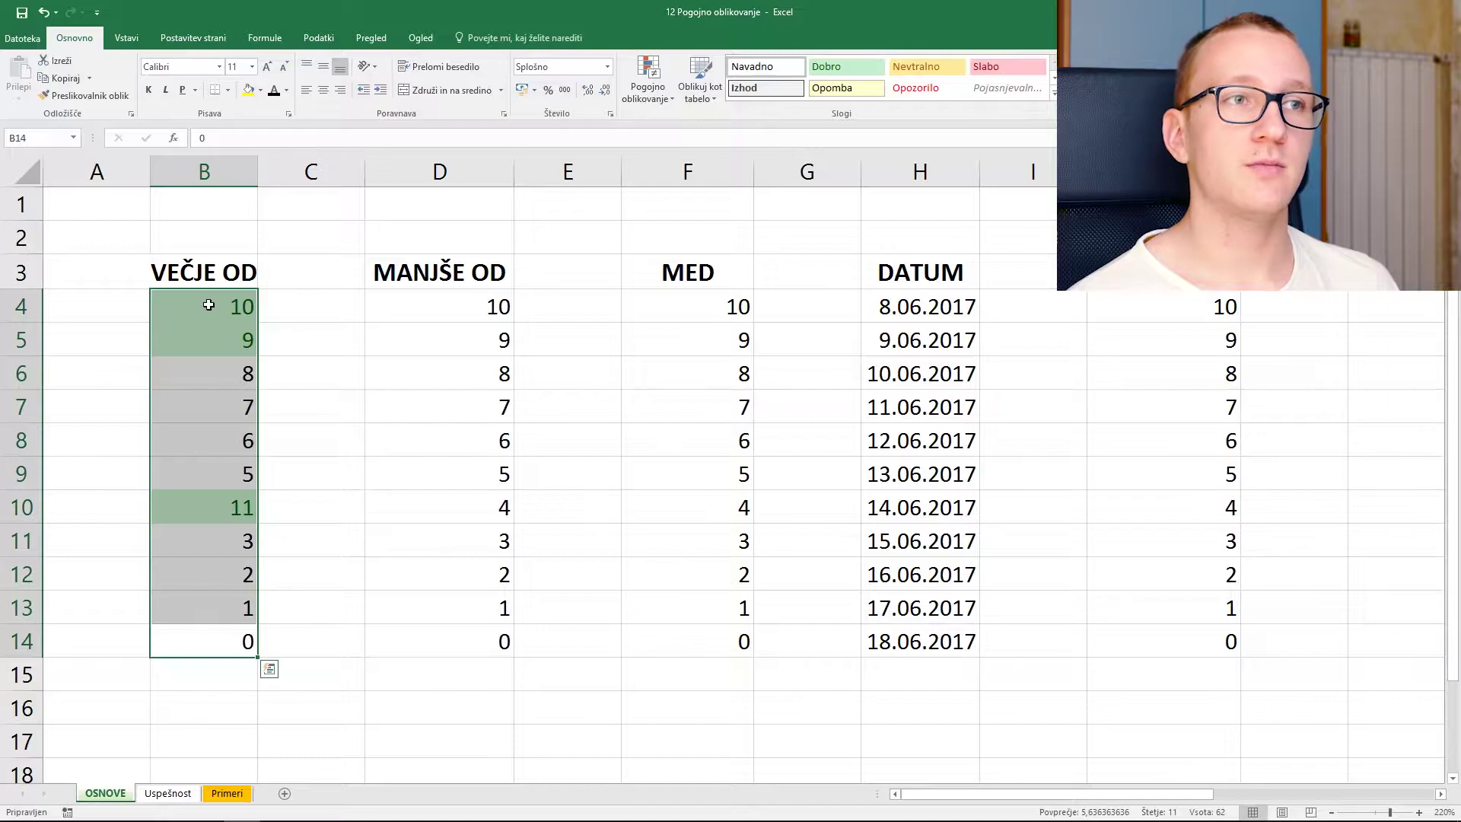
drag(213, 476, 211, 449)
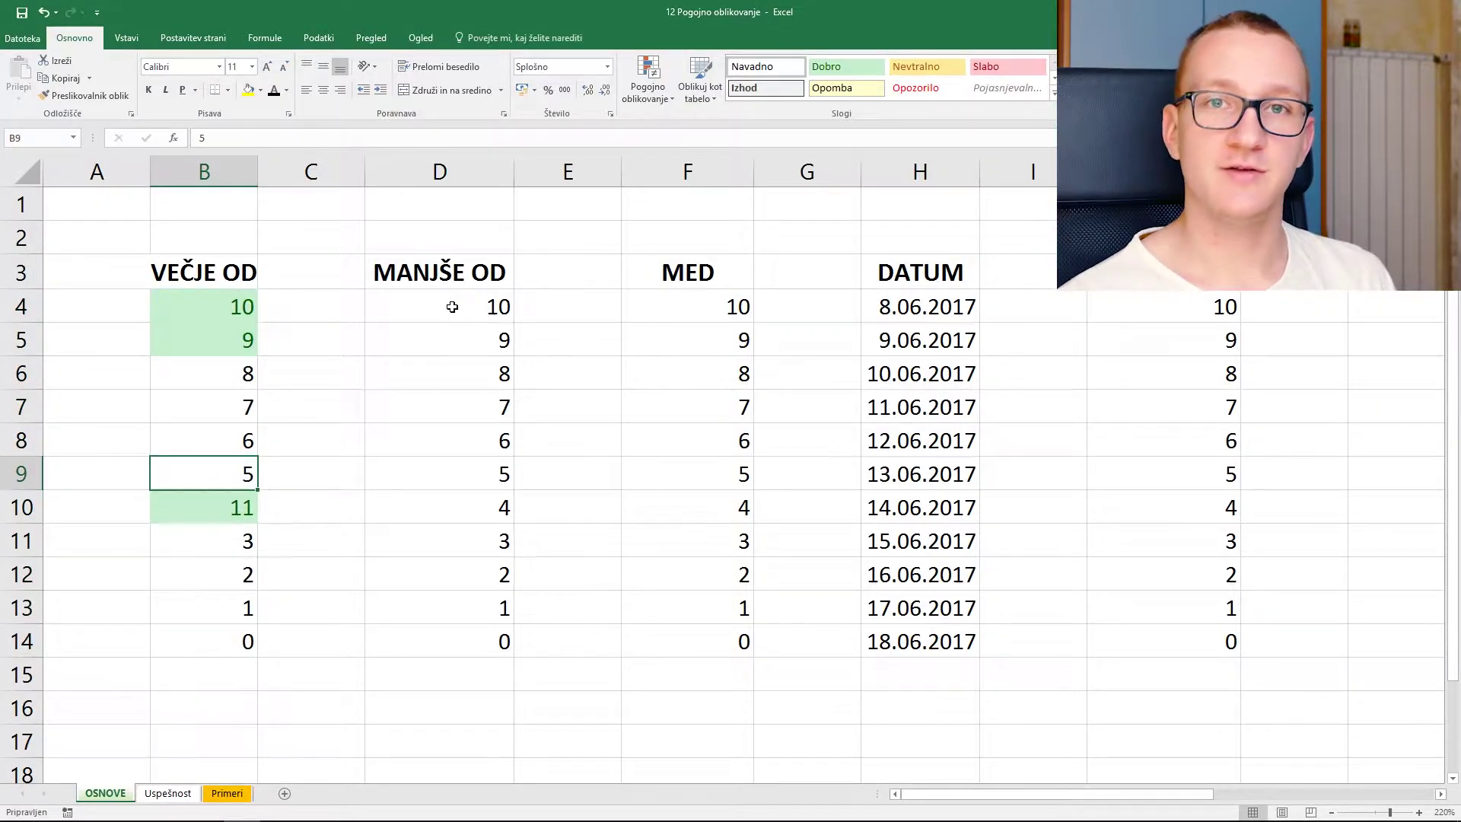
- Add a less-than highlighting rule to the numbers under MANJŠE OD (D4:D14) that shows values below 3 in red text
drag(456, 303, 470, 621)
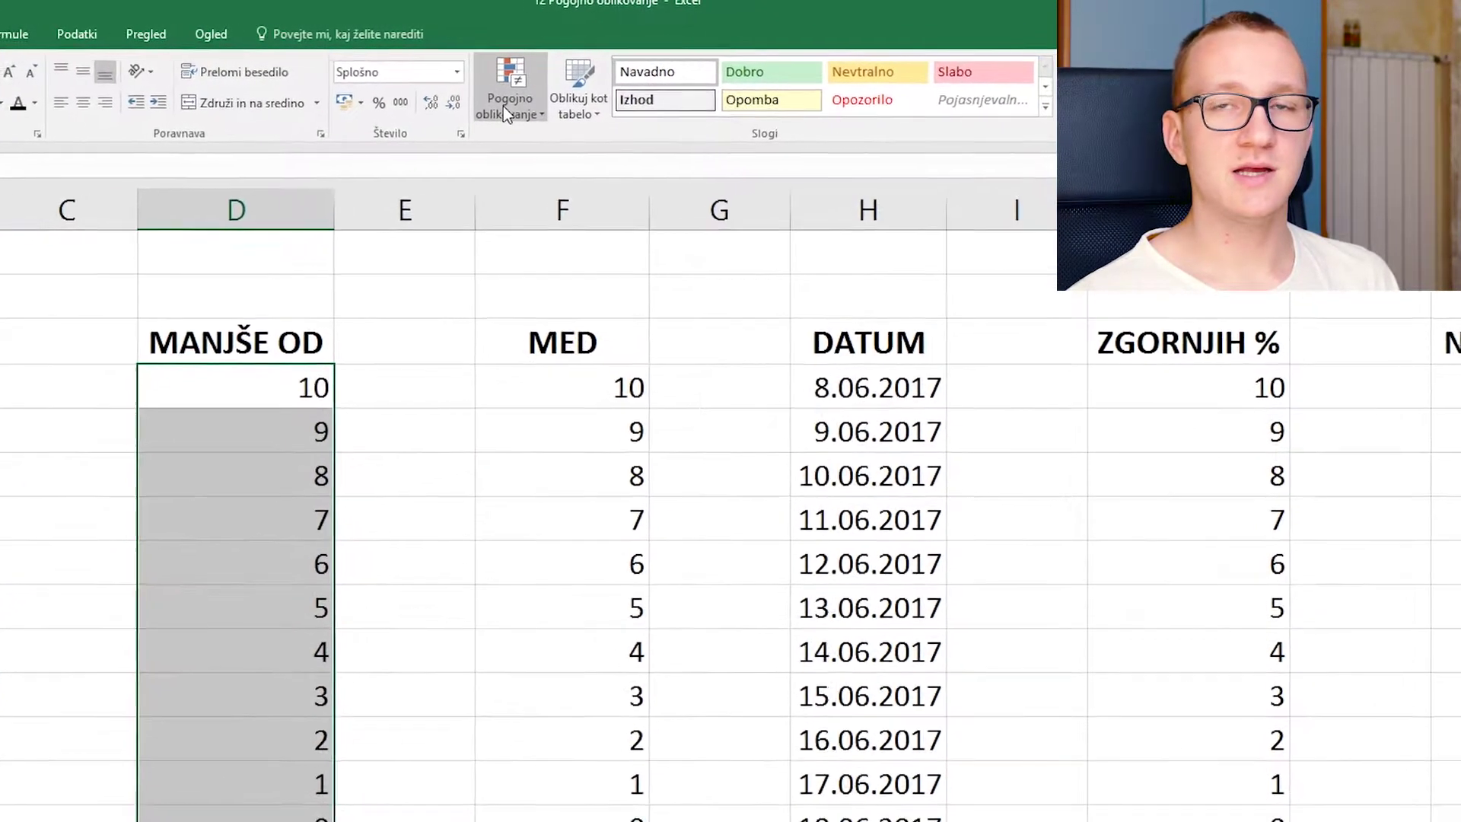
click(503, 108)
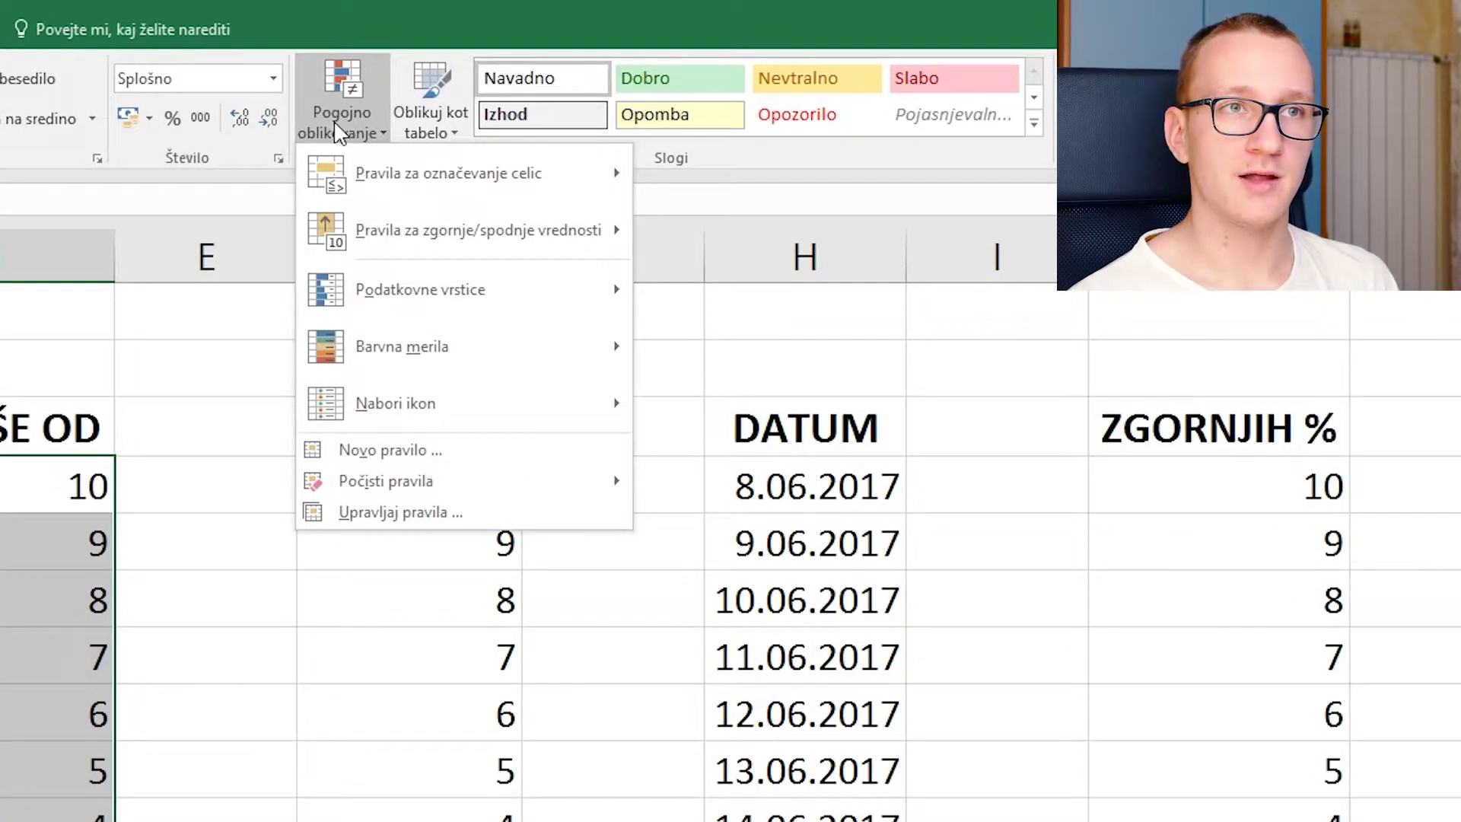
mouse_move(449, 179)
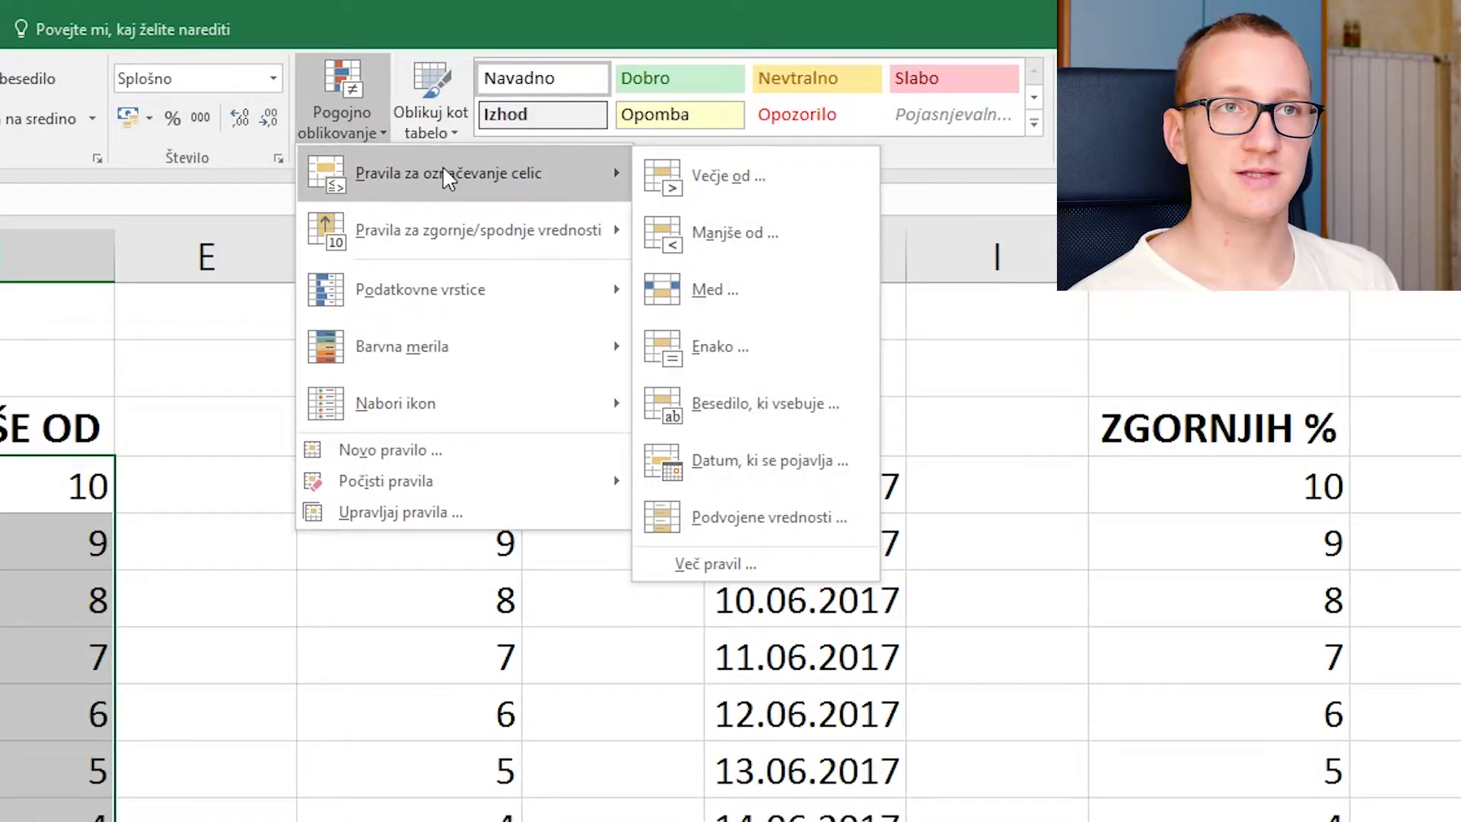
click(731, 236)
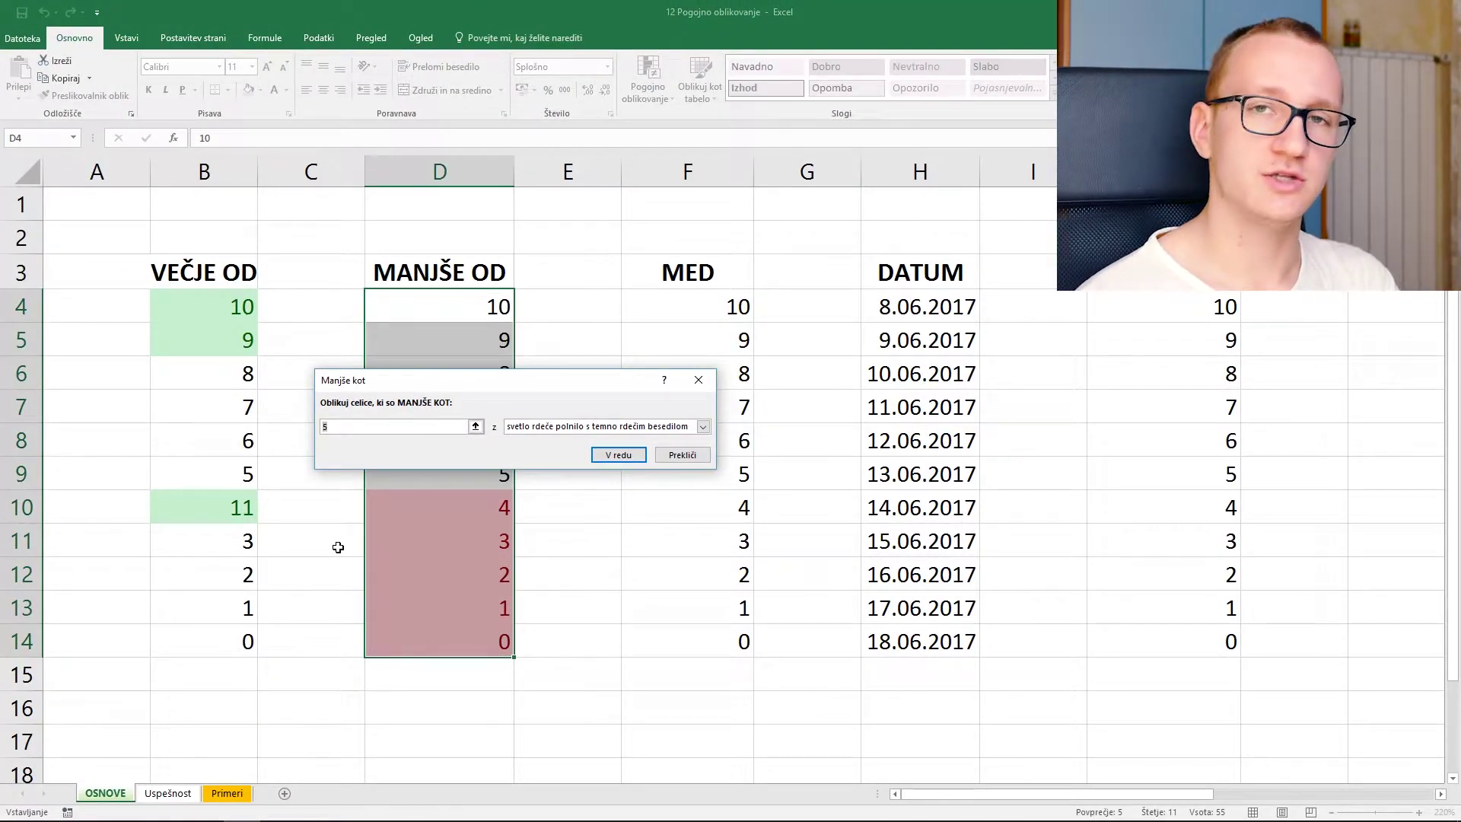
text(3)
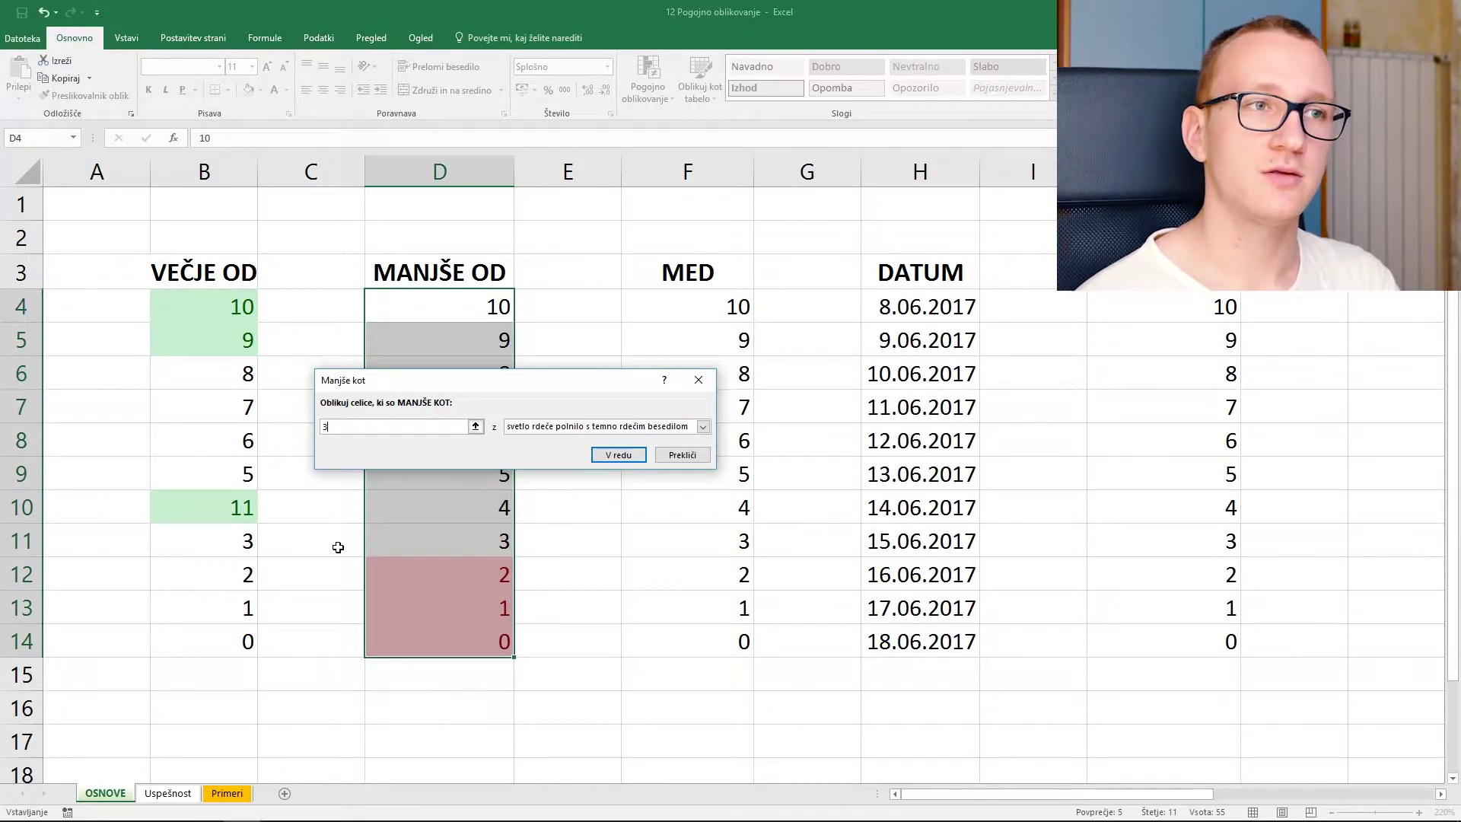
click(558, 427)
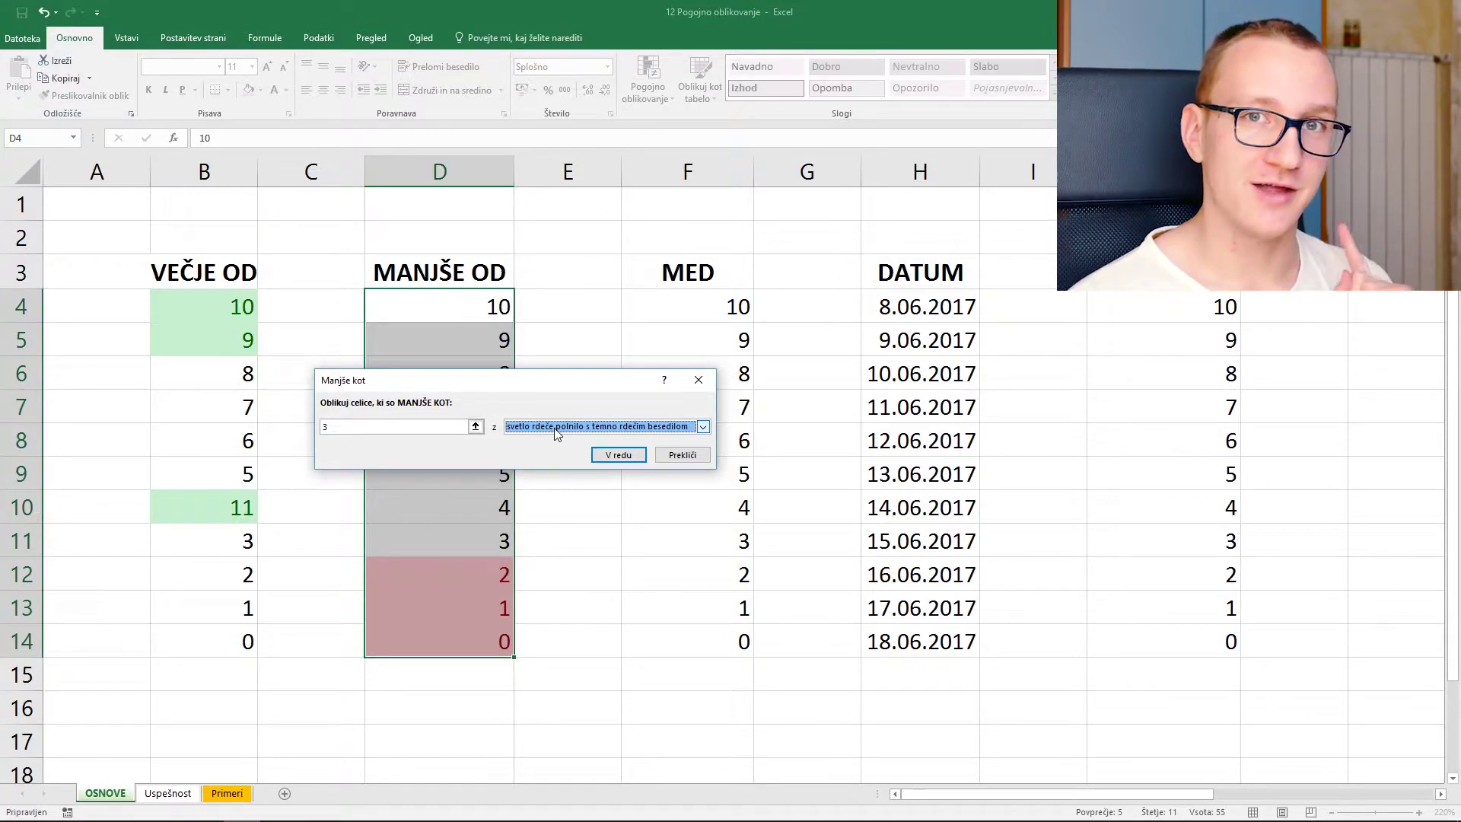
click(559, 427)
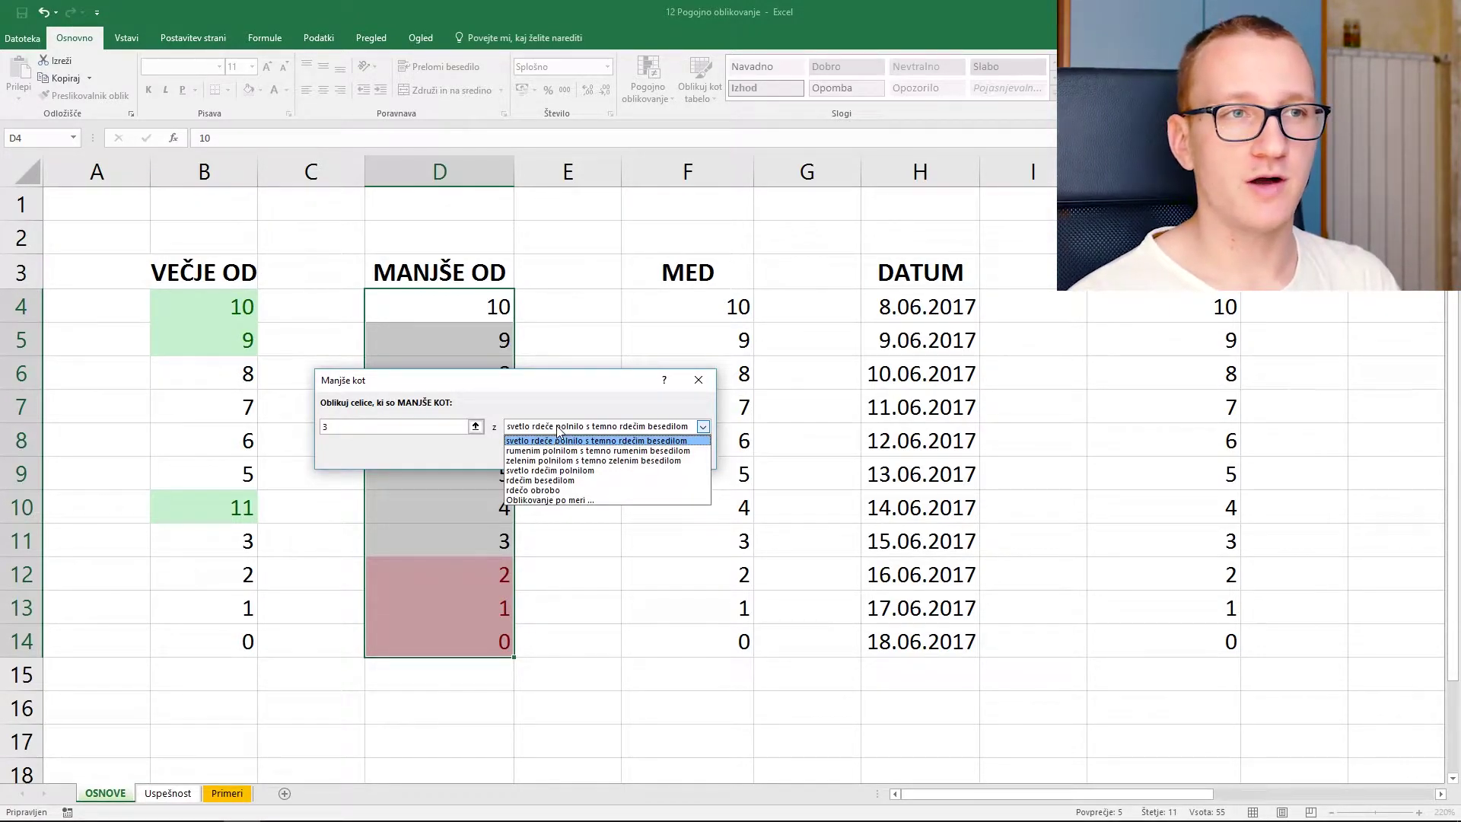
click(564, 480)
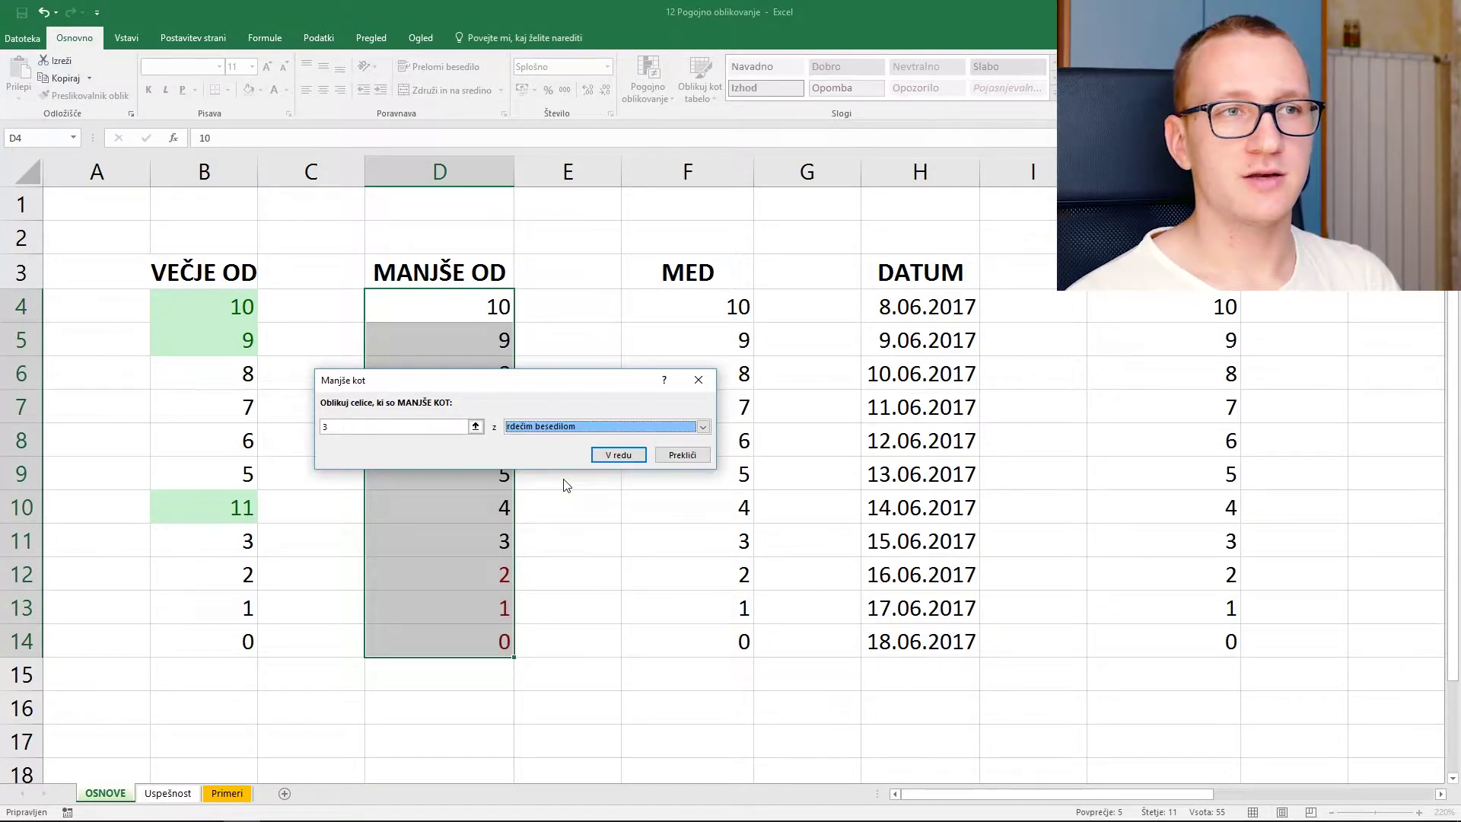
click(618, 454)
click(593, 542)
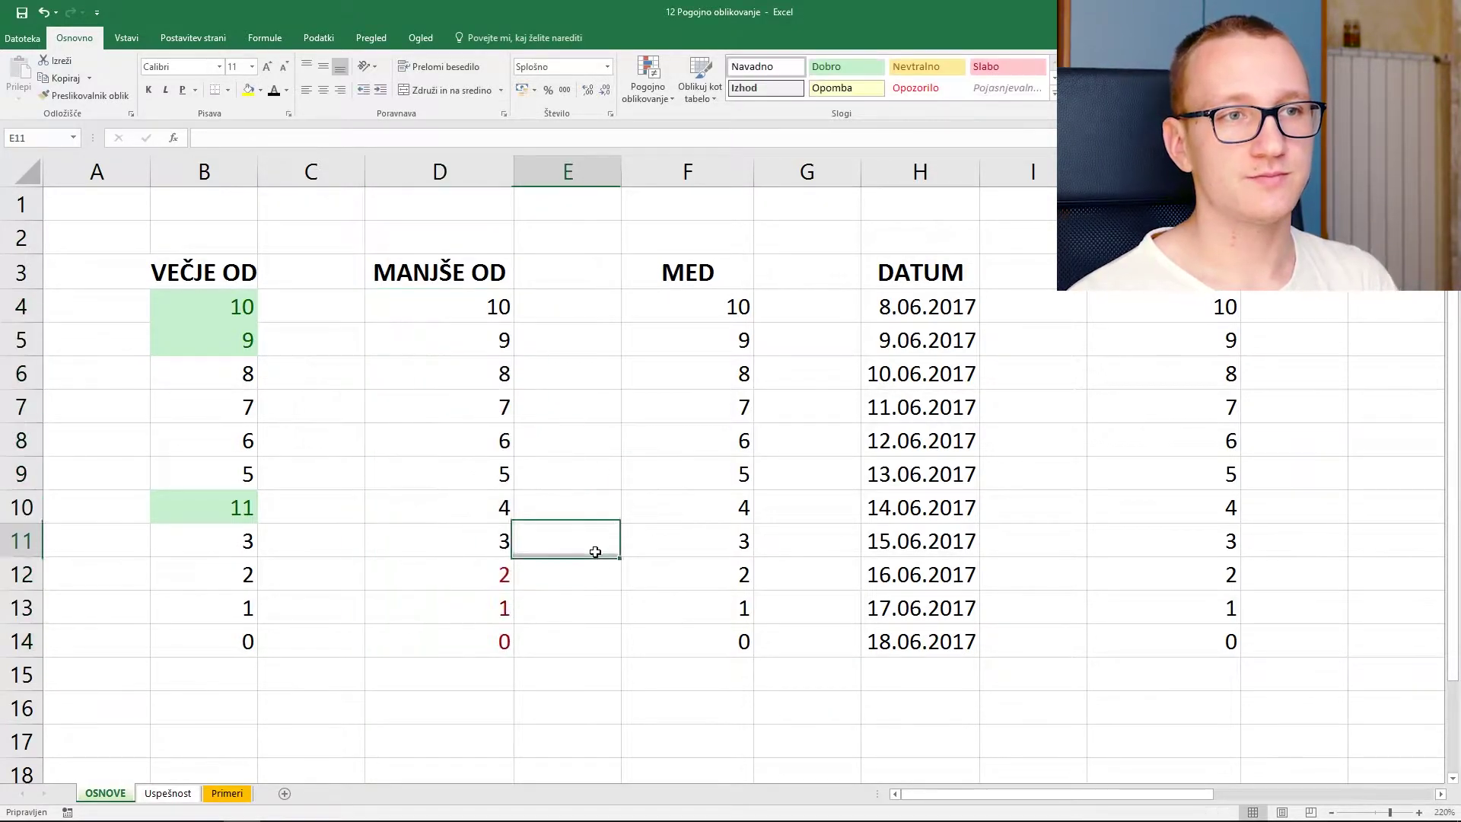
- Change the value in cell D6 to 2 to test the less-than rule
click(489, 373)
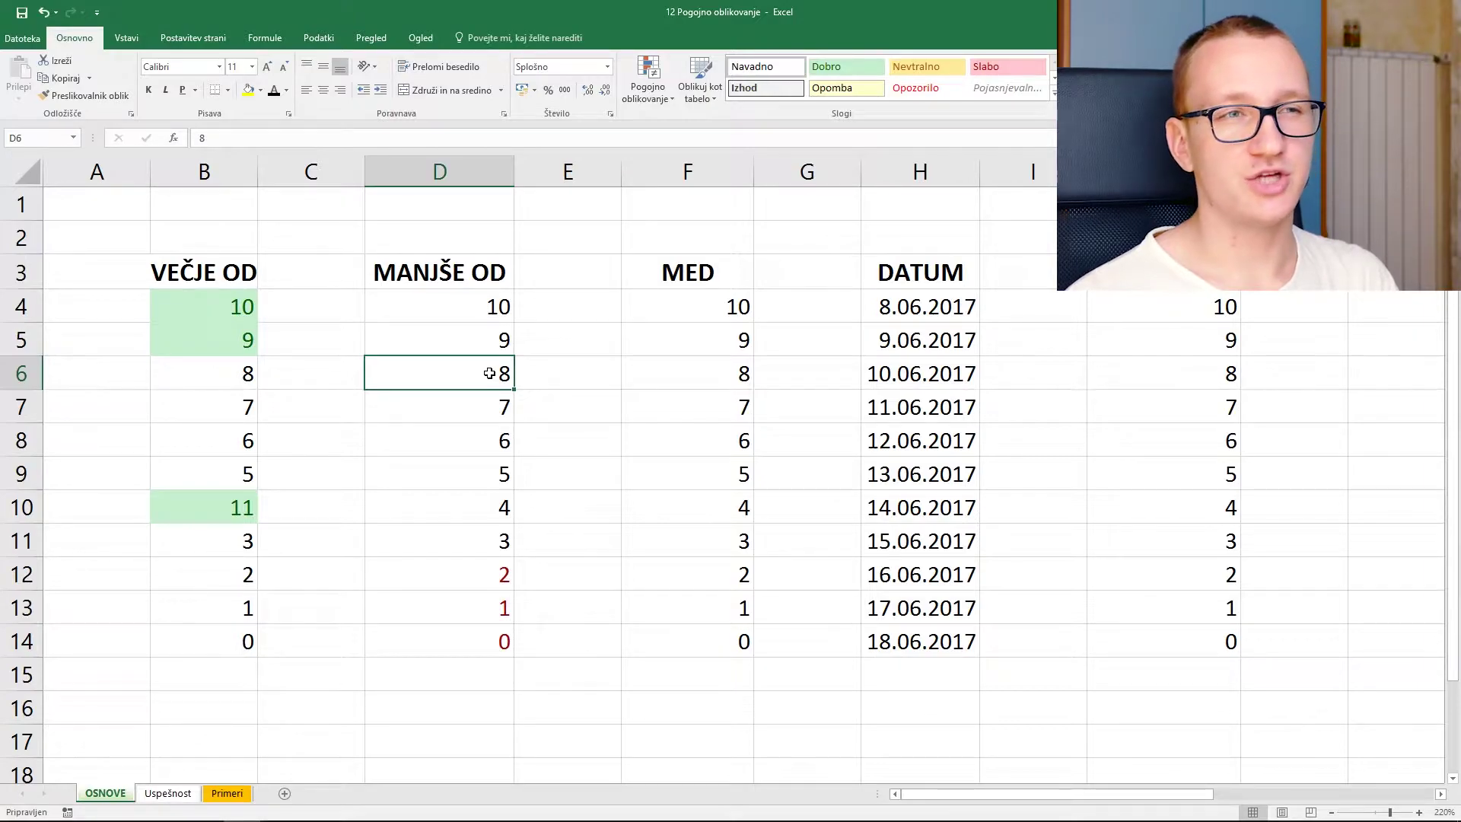
text(2)
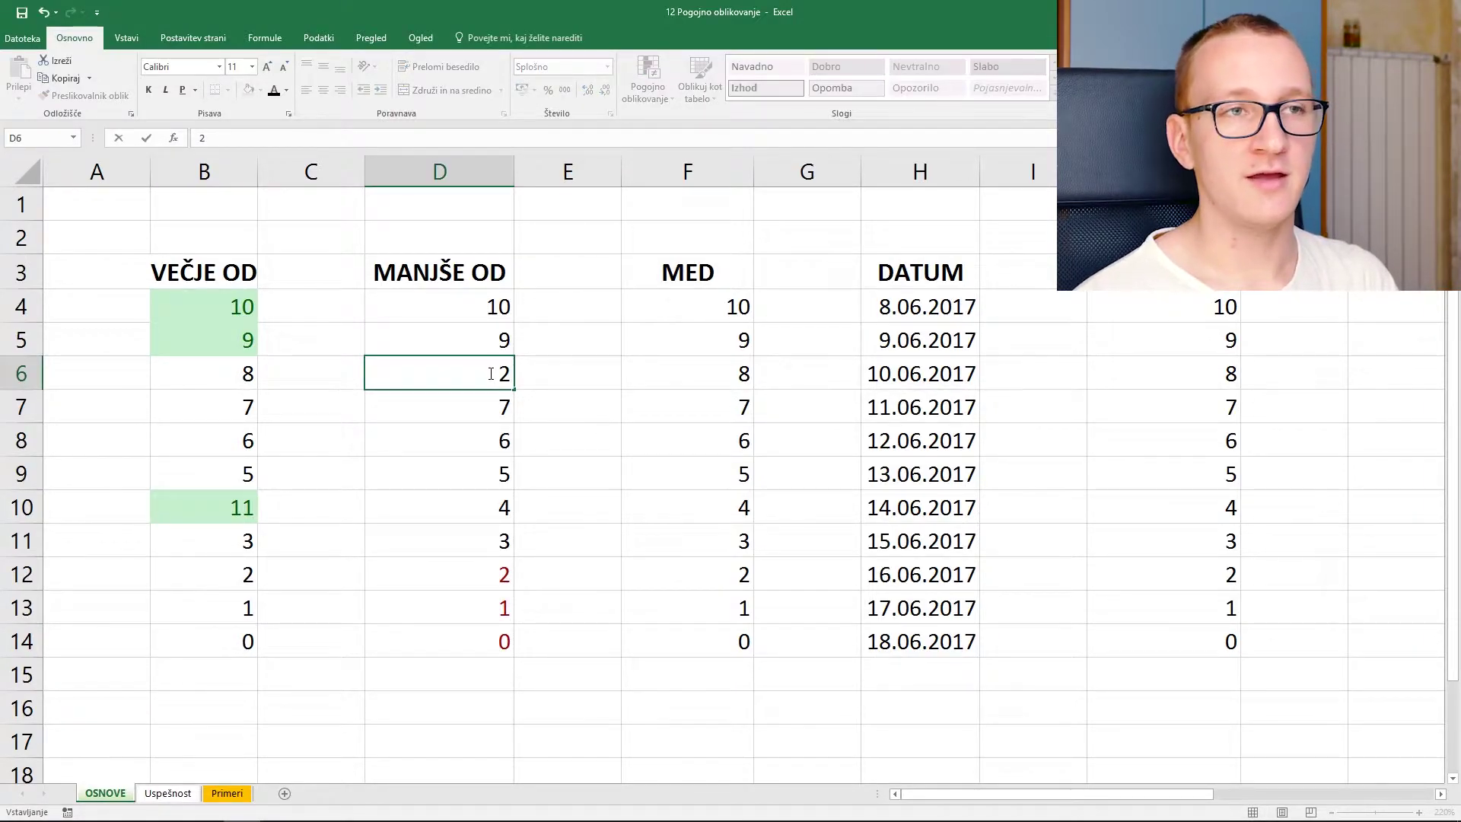
key(ctrl+Return)
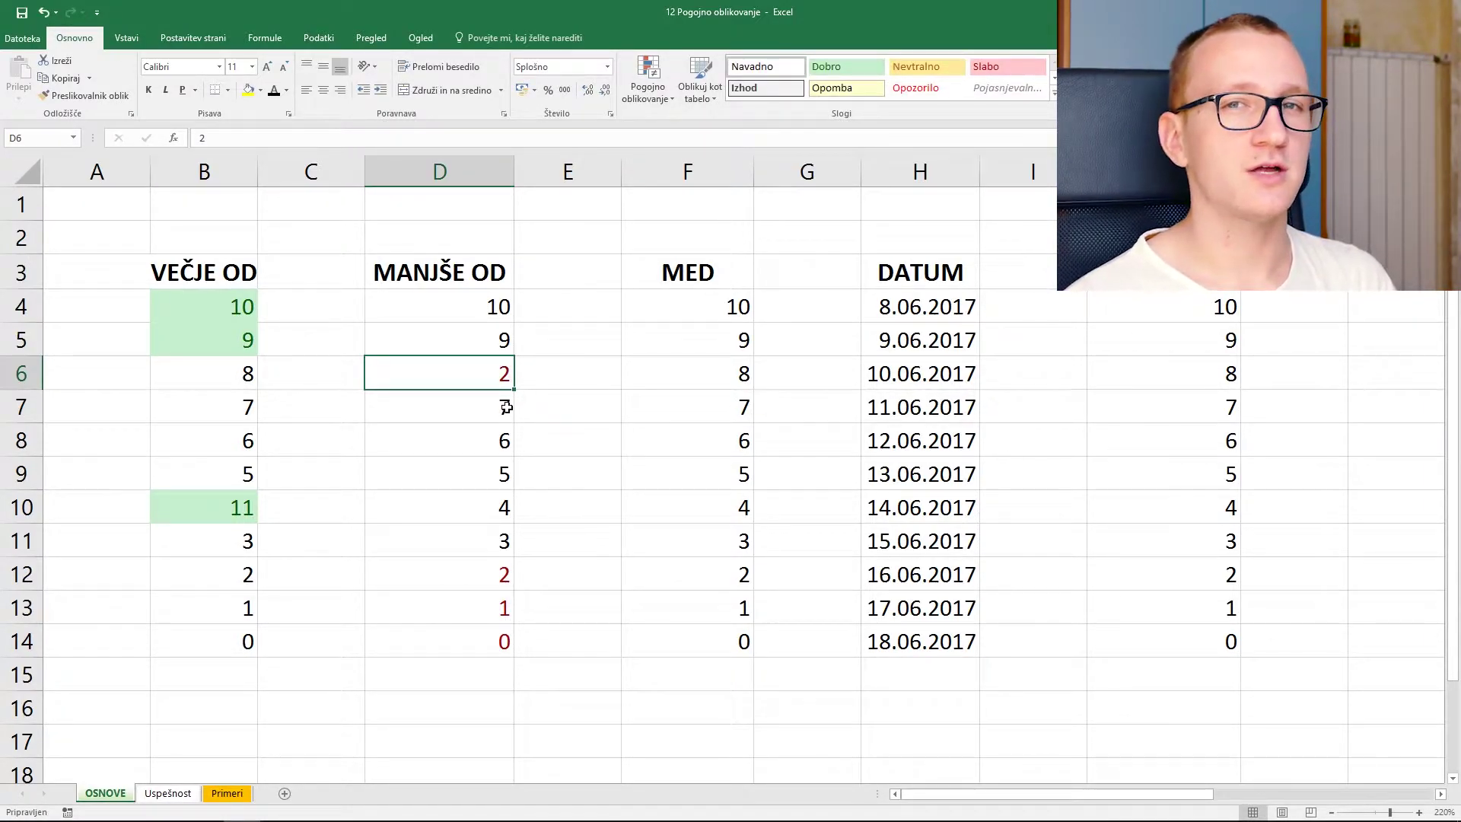
- Add a between rule to the numbers under MED (F4:F14) that formats values from 2 to 5 with yellow fill and dark yellow text
scroll(506, 402, right, 3)
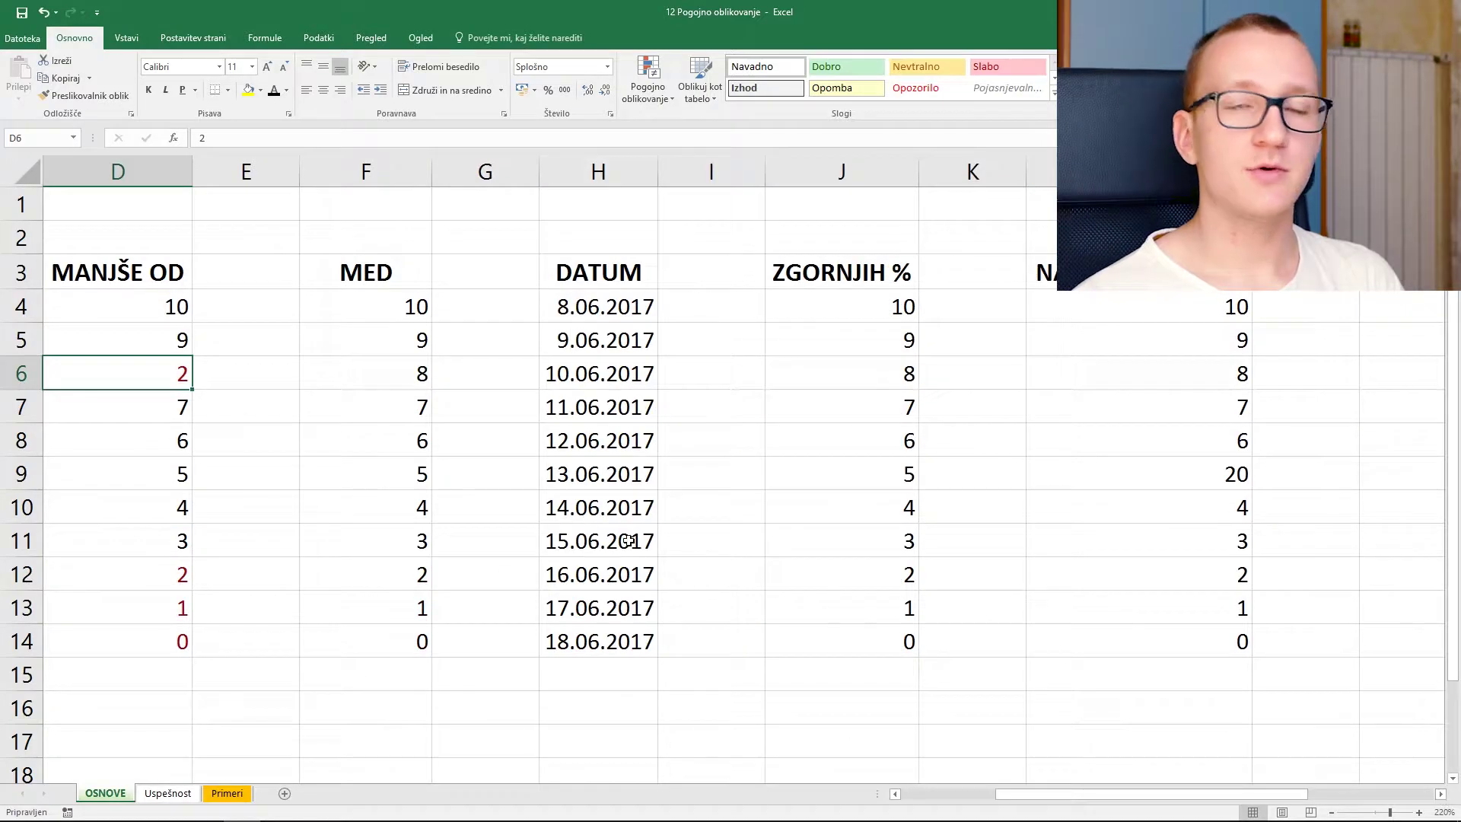
drag(336, 305, 381, 642)
click(640, 94)
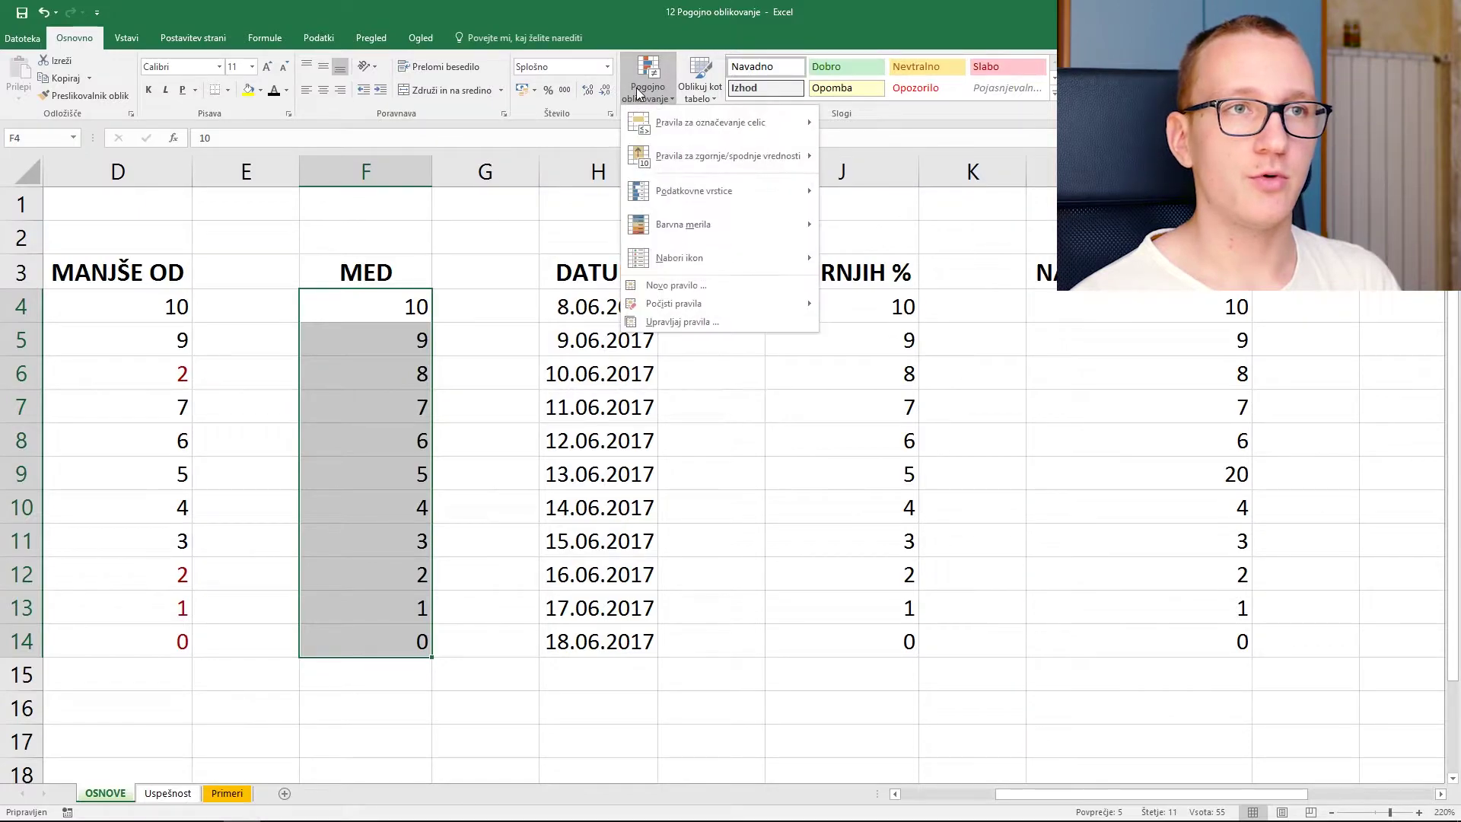
mouse_move(677, 126)
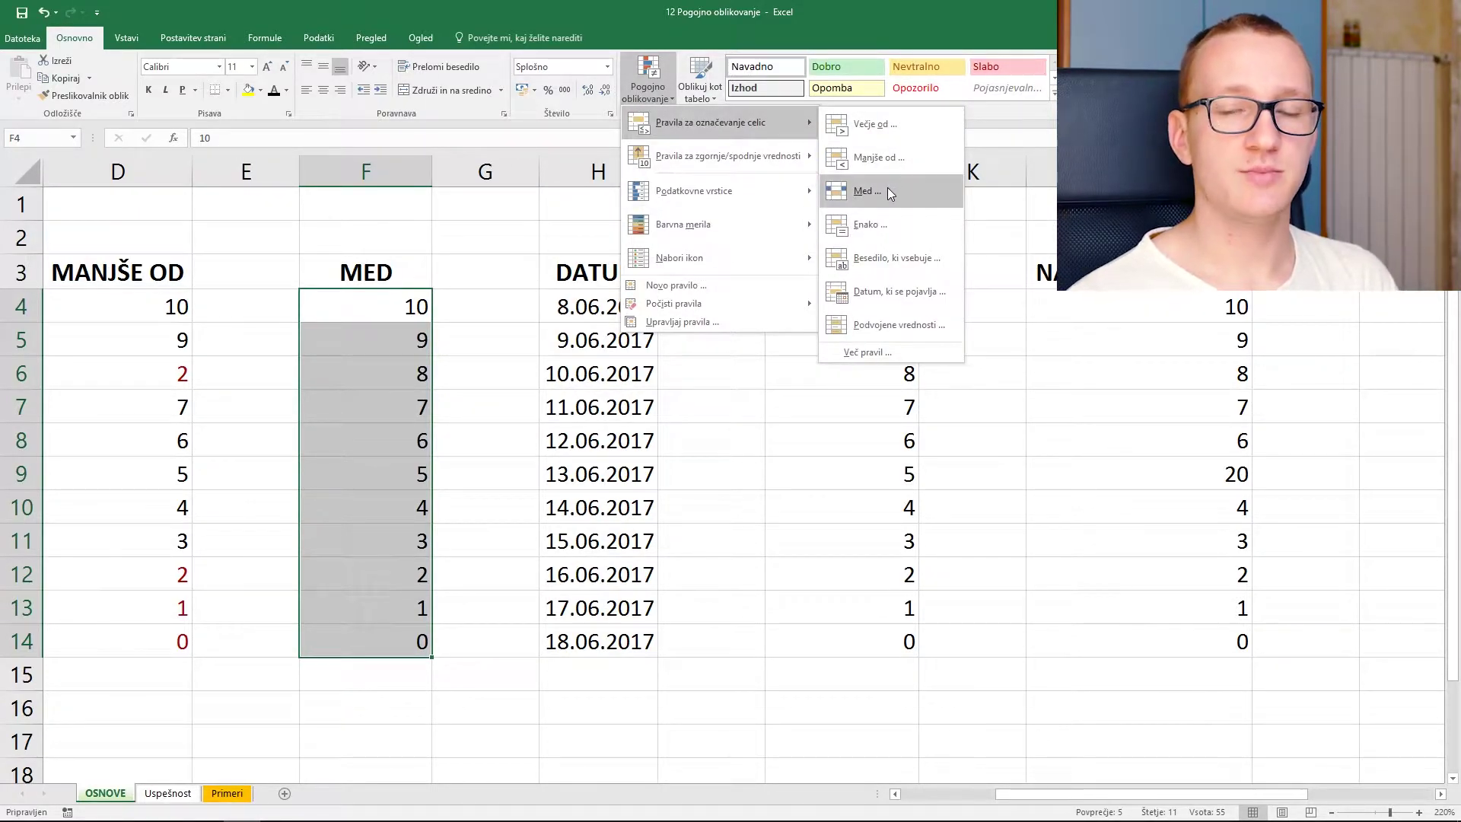
click(868, 191)
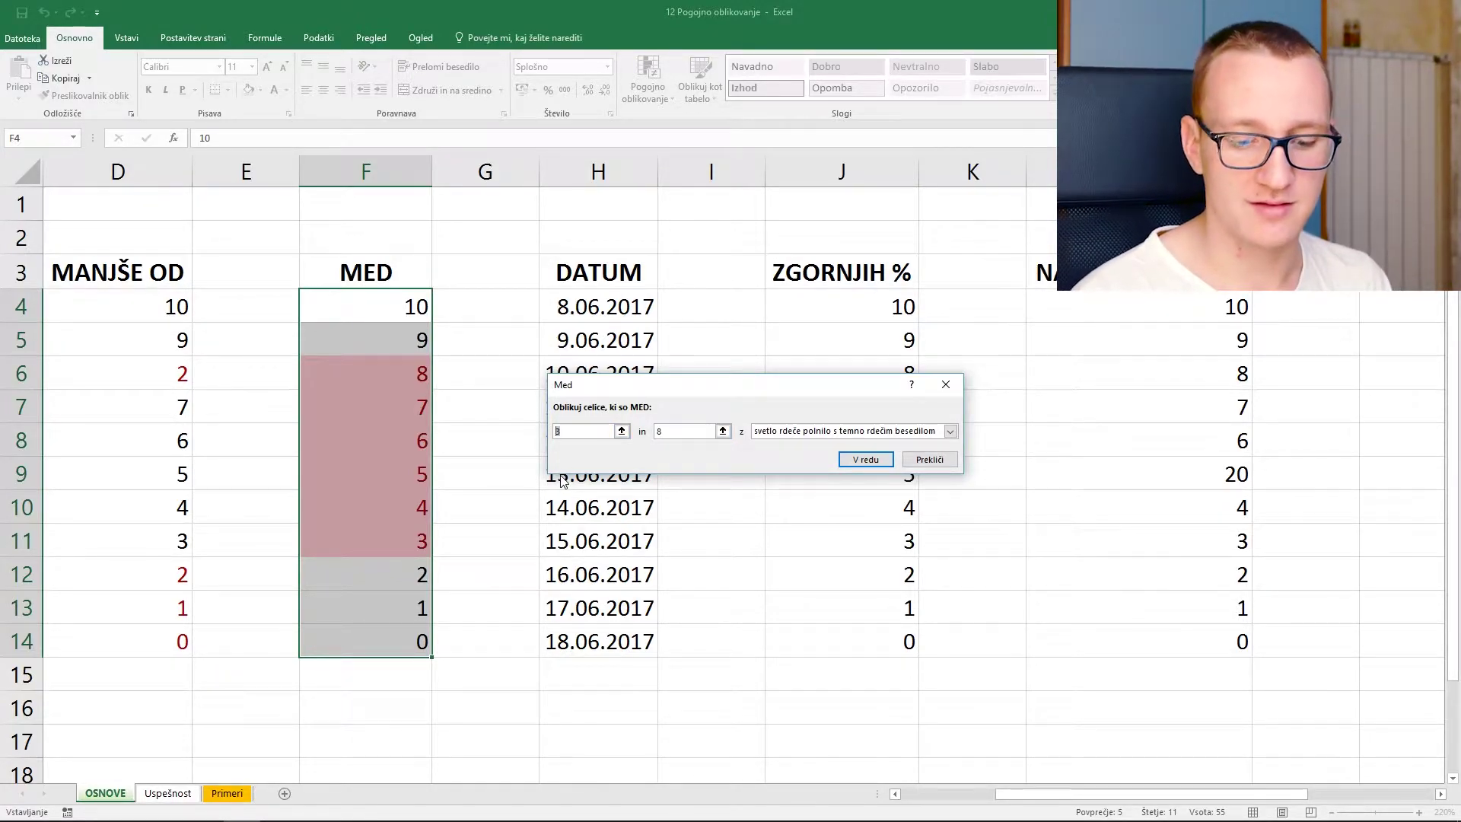
text(2)
key(Tab)
text(5)
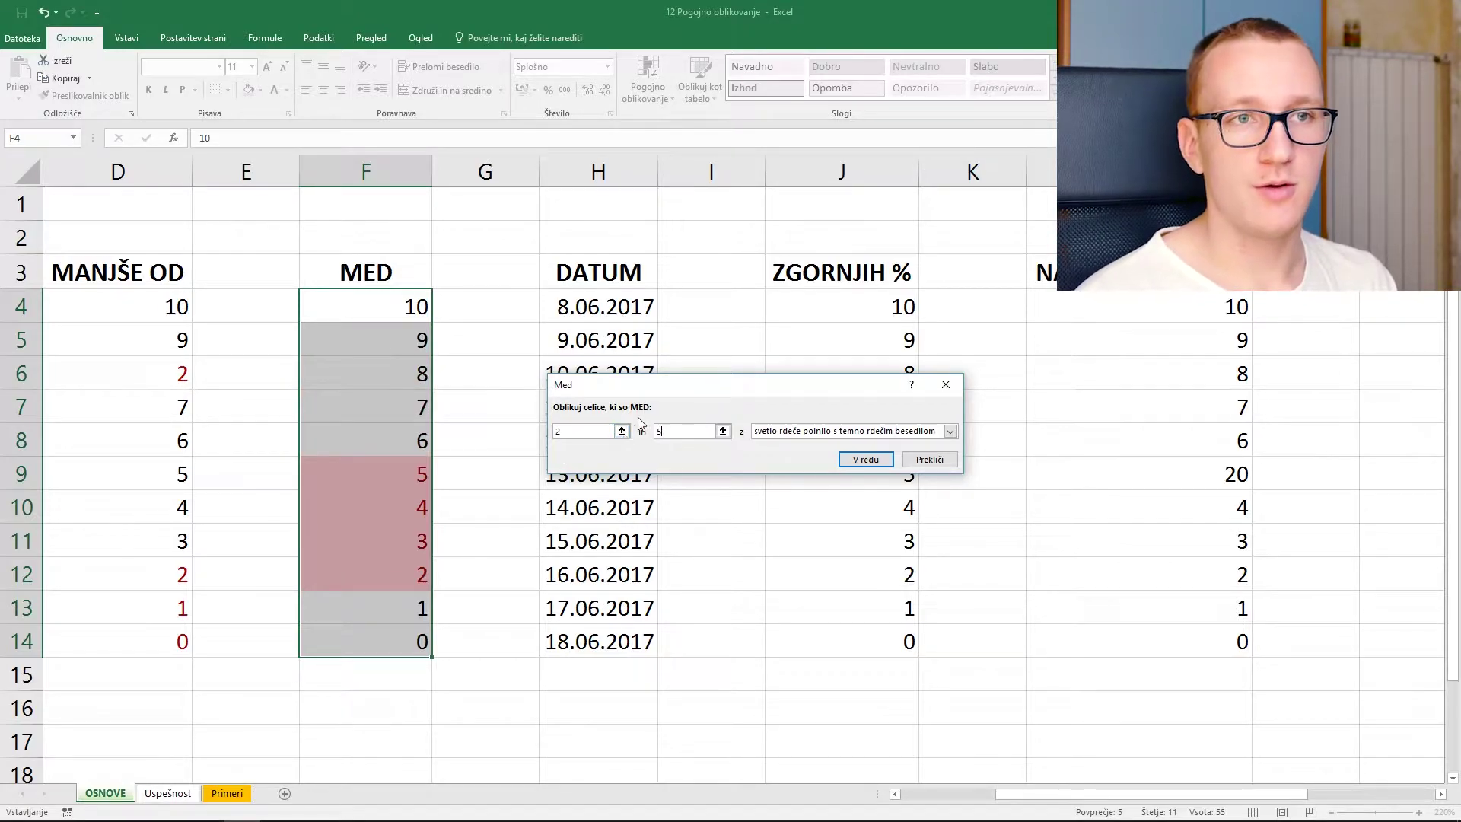
click(805, 437)
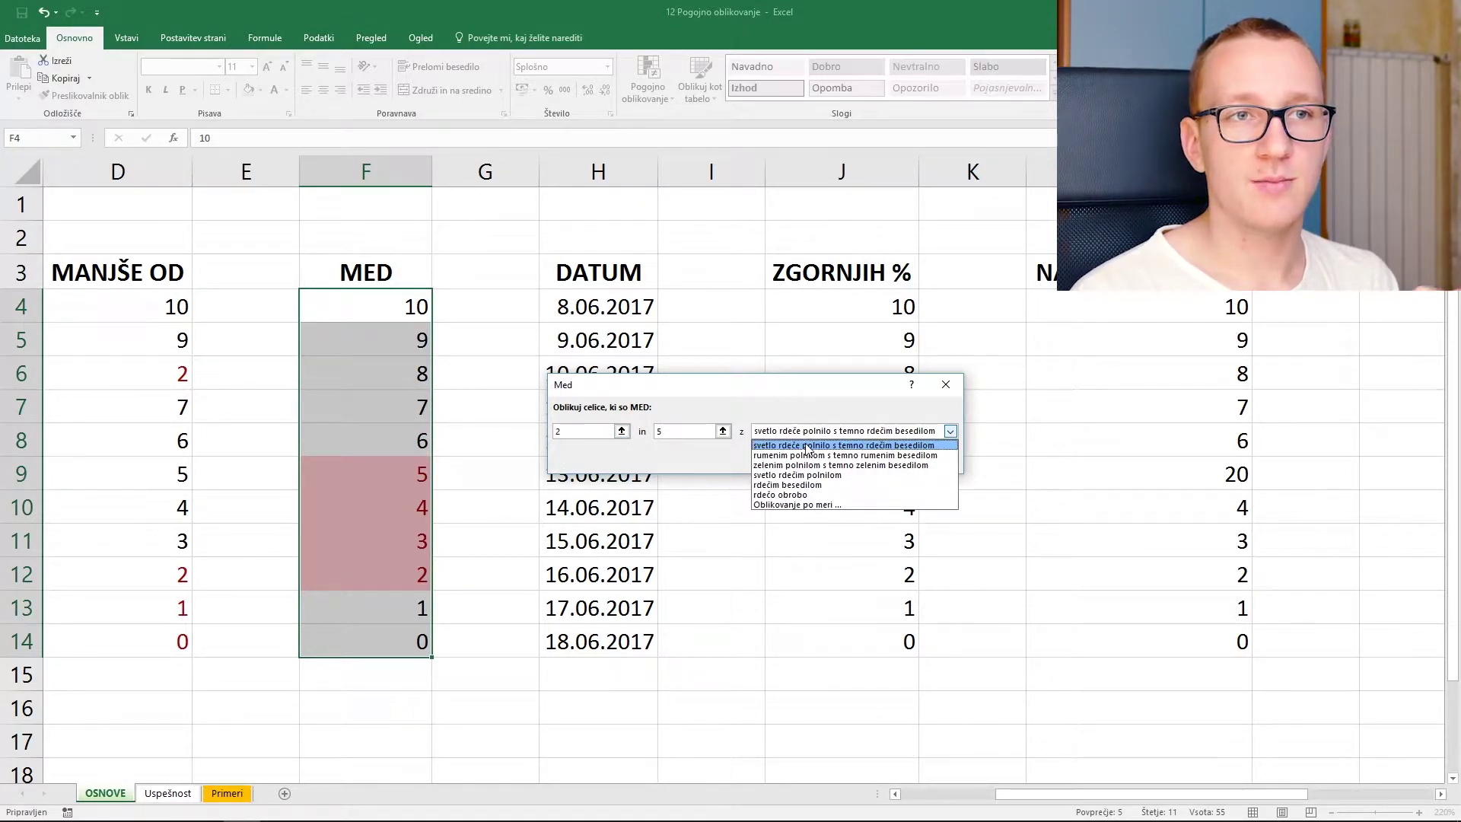
click(793, 454)
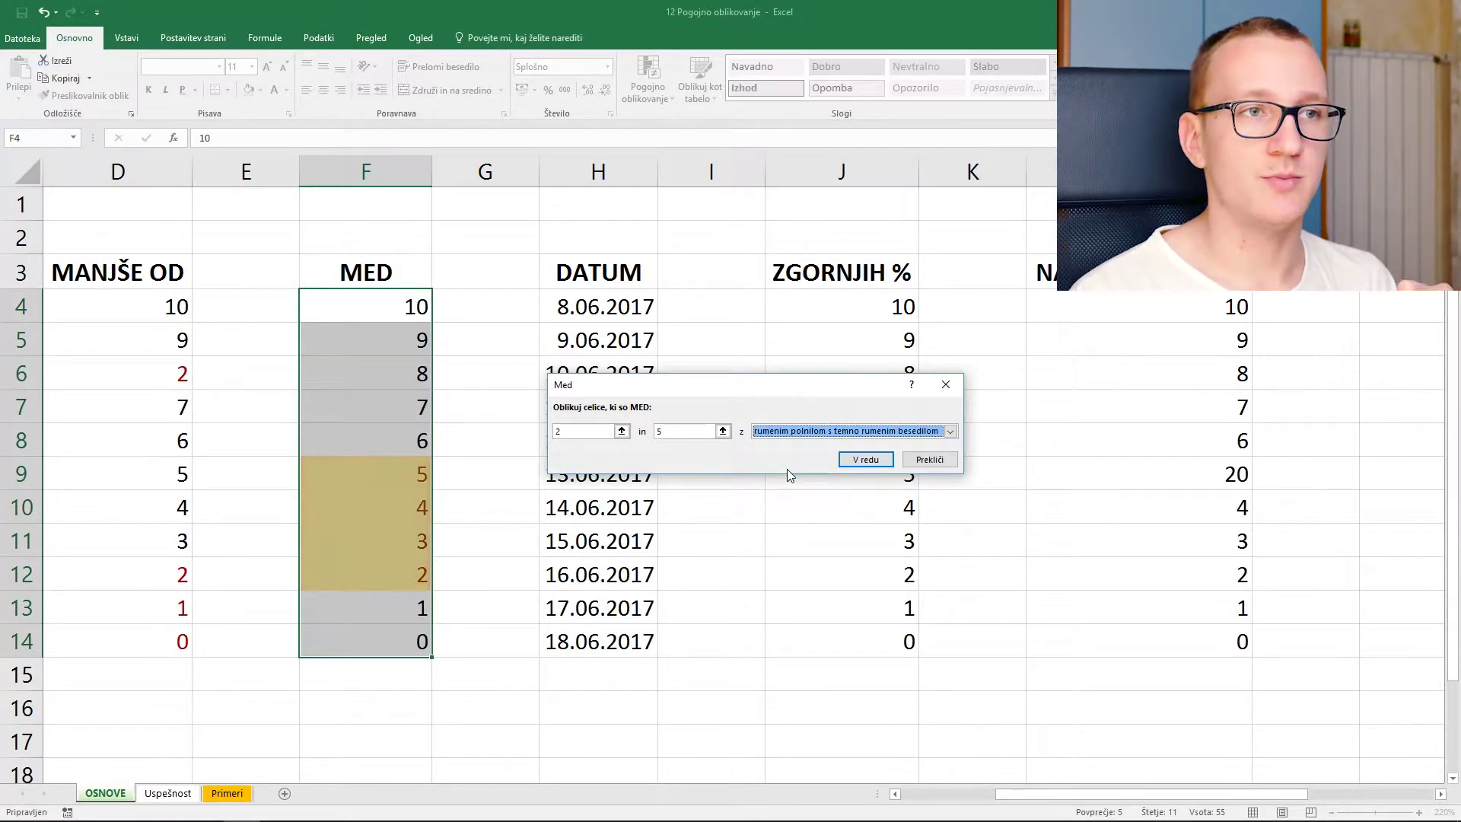
click(865, 459)
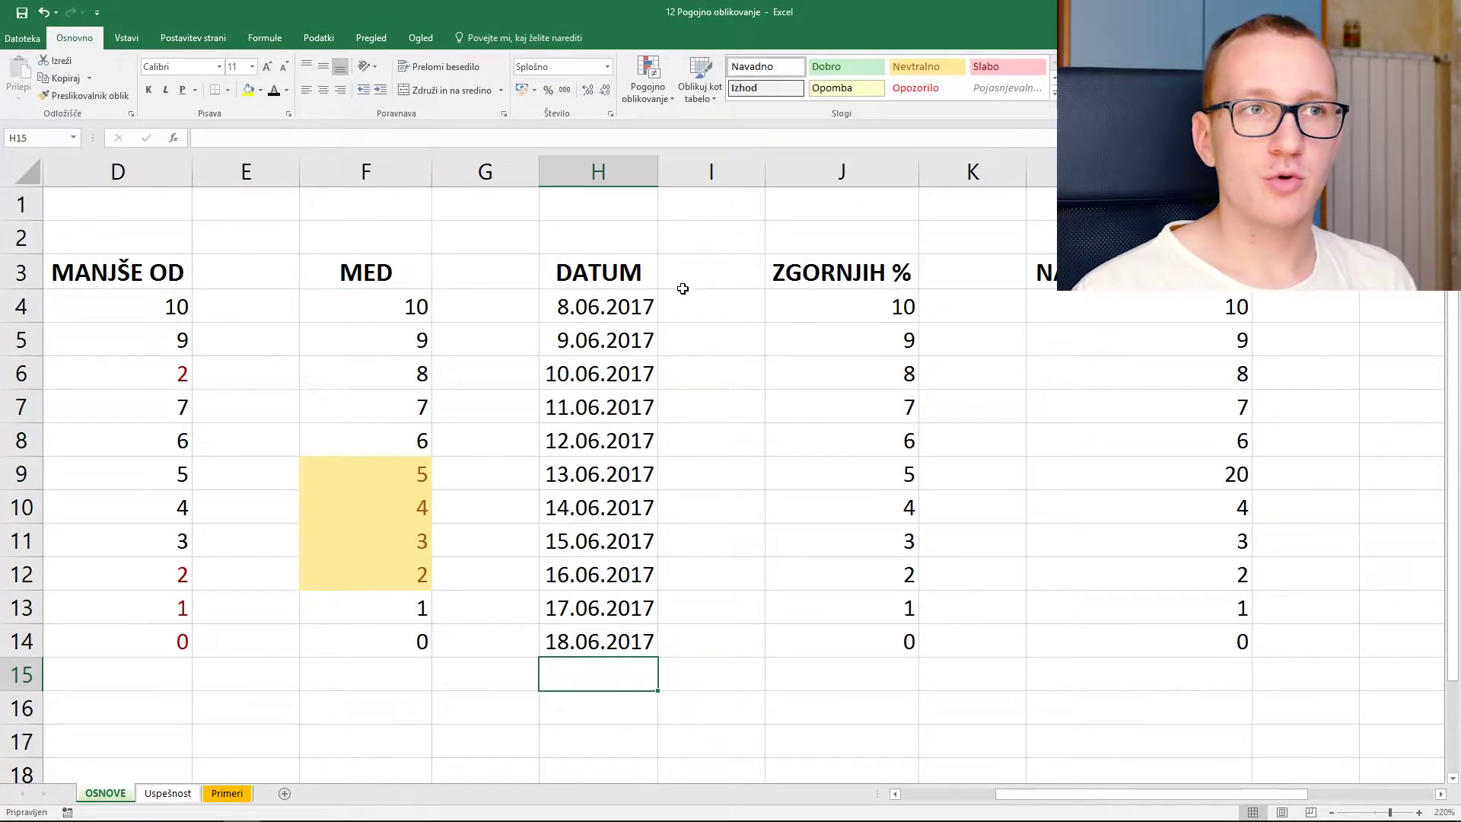
- Add a date-occurring rule to the dates under DATUM (H4:H14) that marks today (Danes) with light red fill and dark red text
click(633, 309)
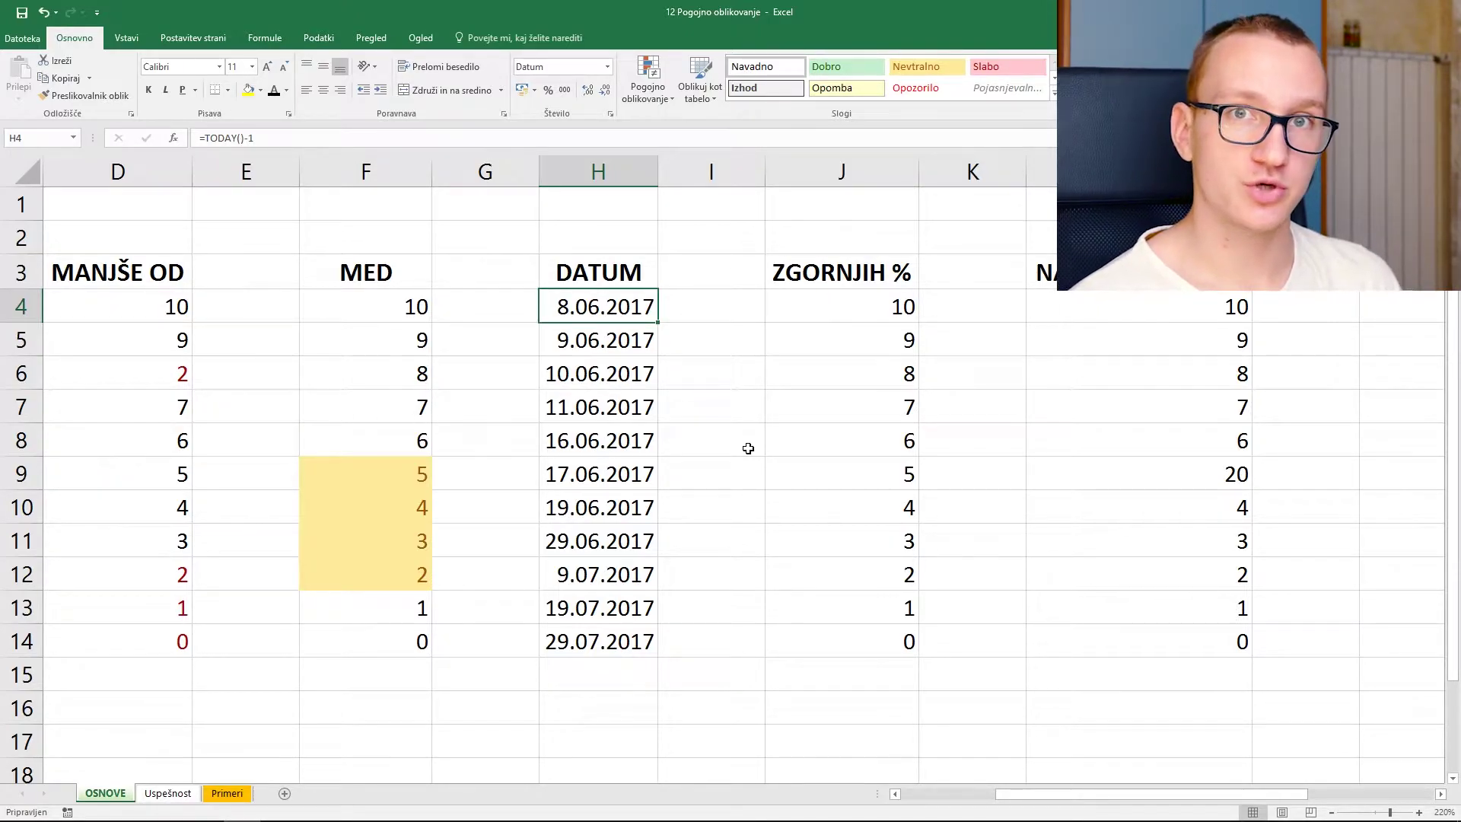
drag(657, 322, 630, 631)
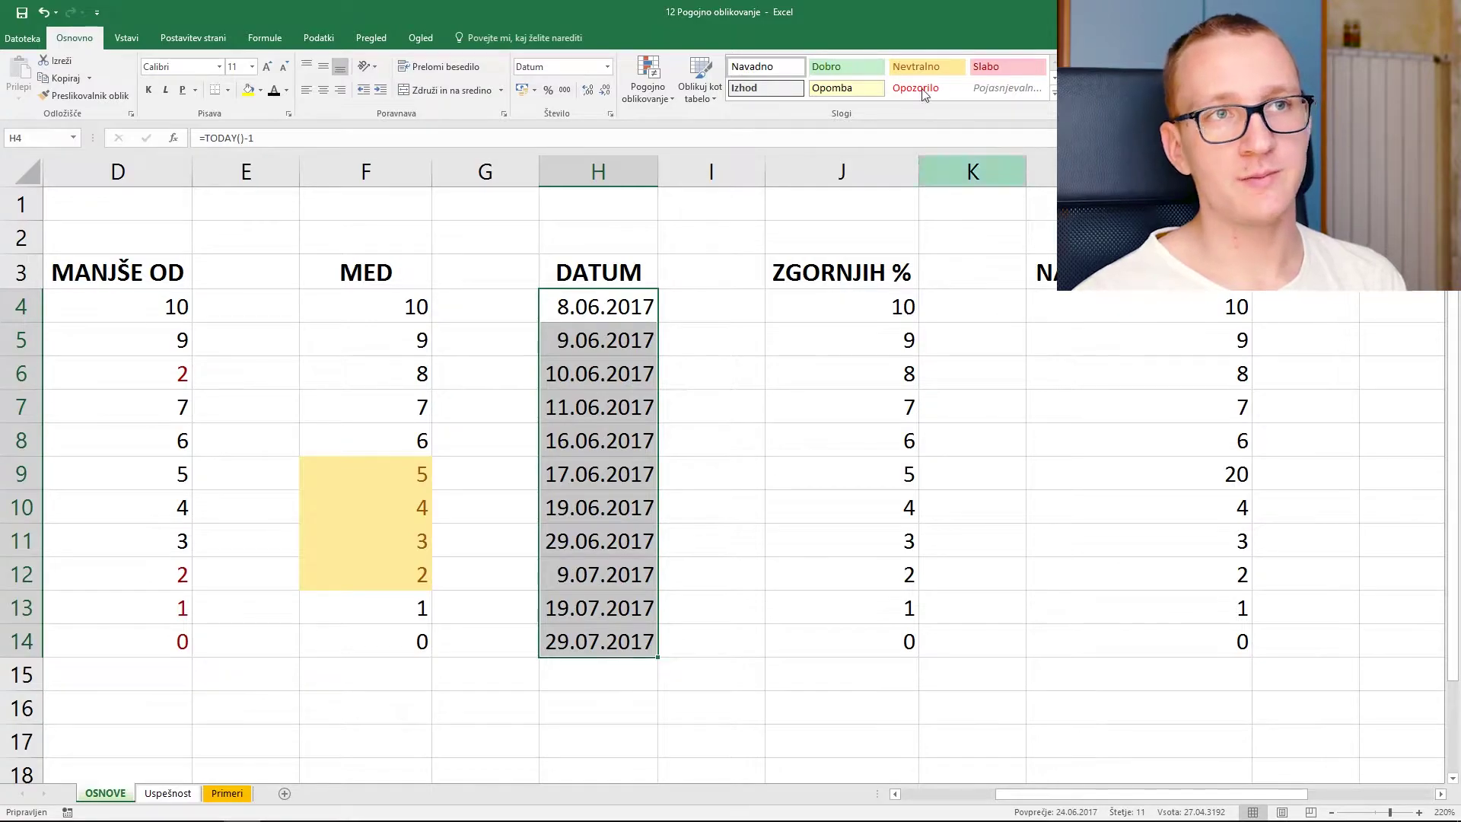
click(647, 89)
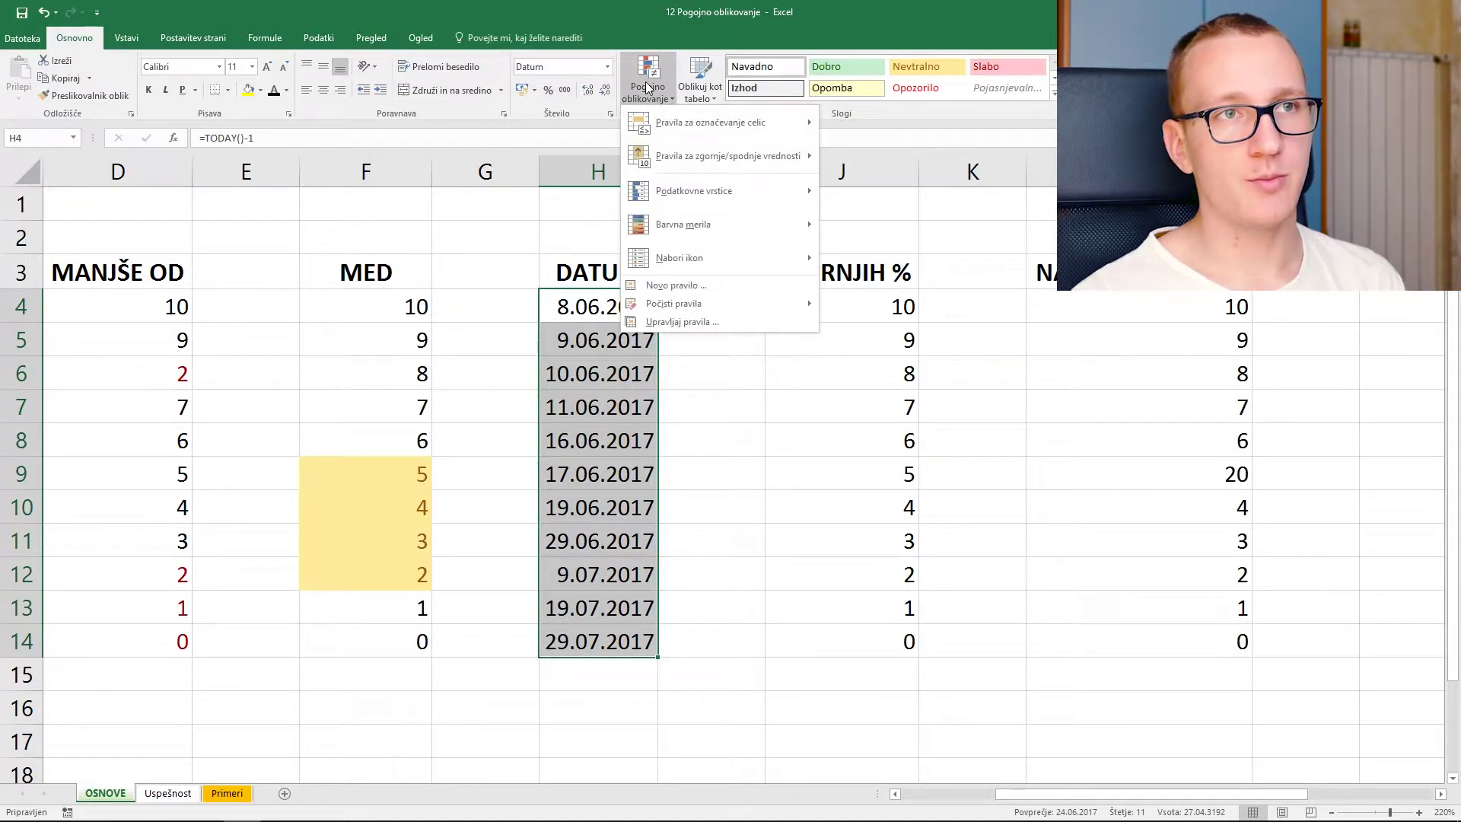
mouse_move(726, 121)
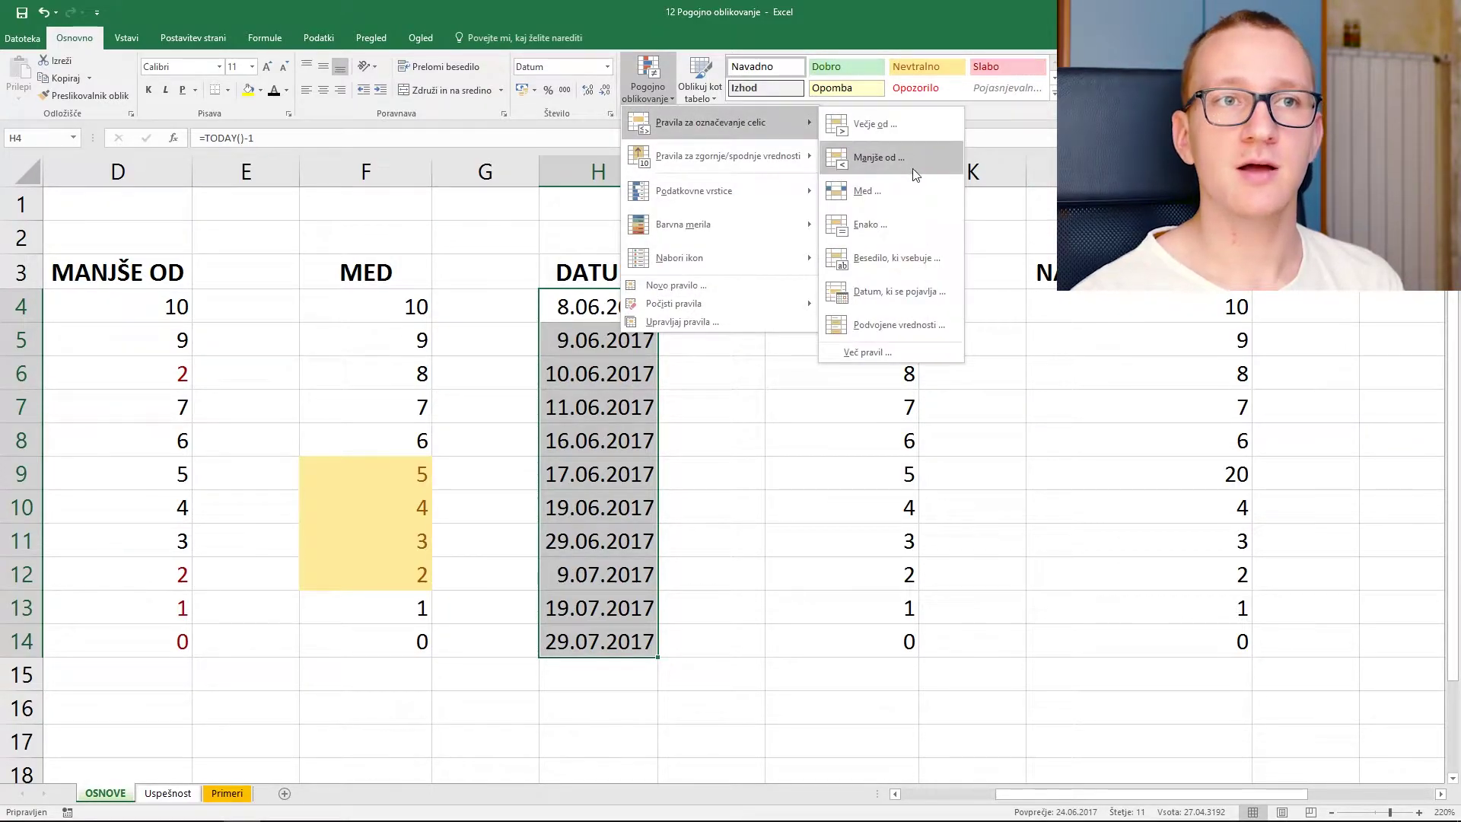
click(920, 292)
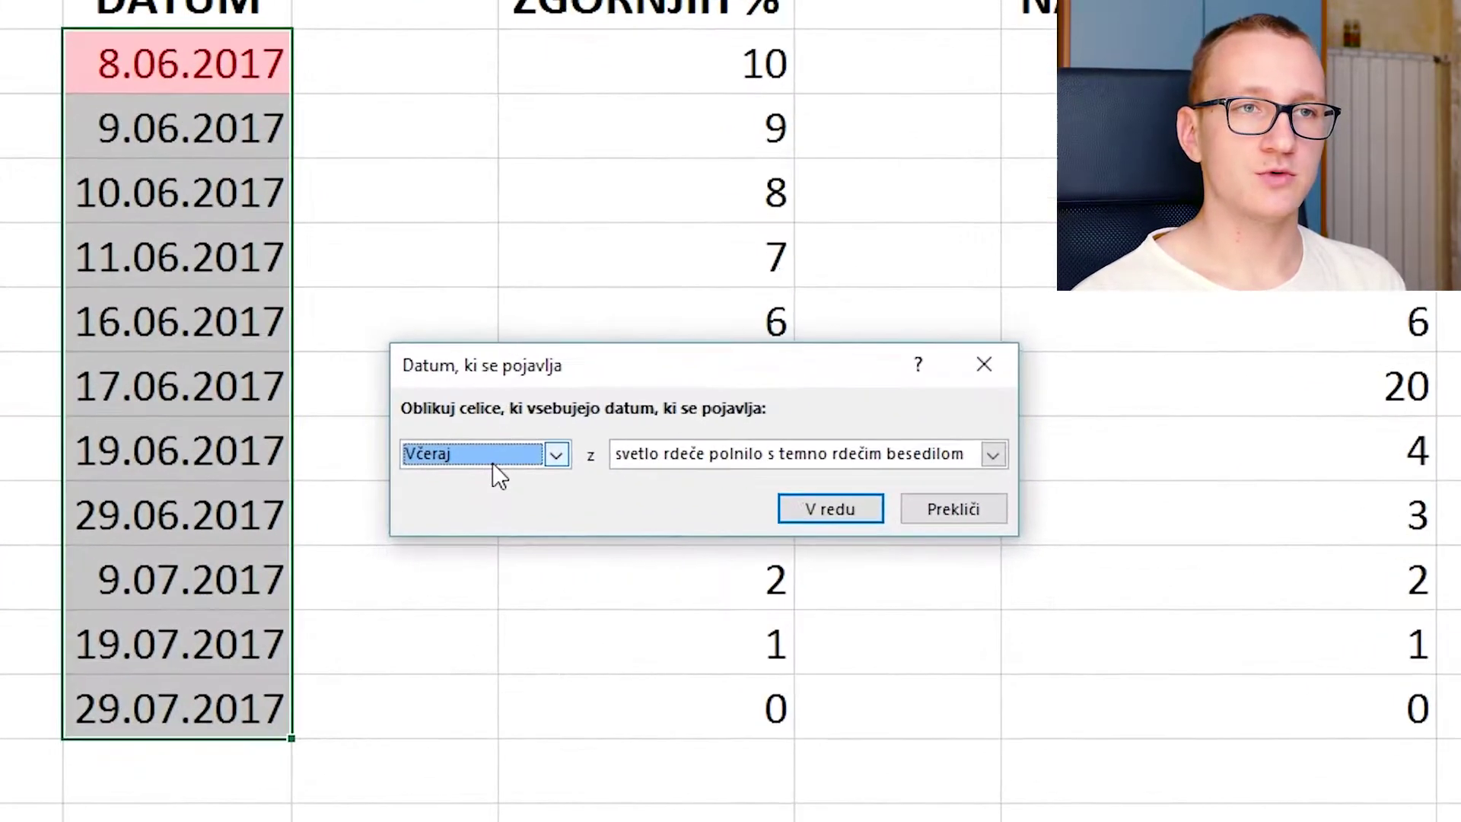
click(761, 512)
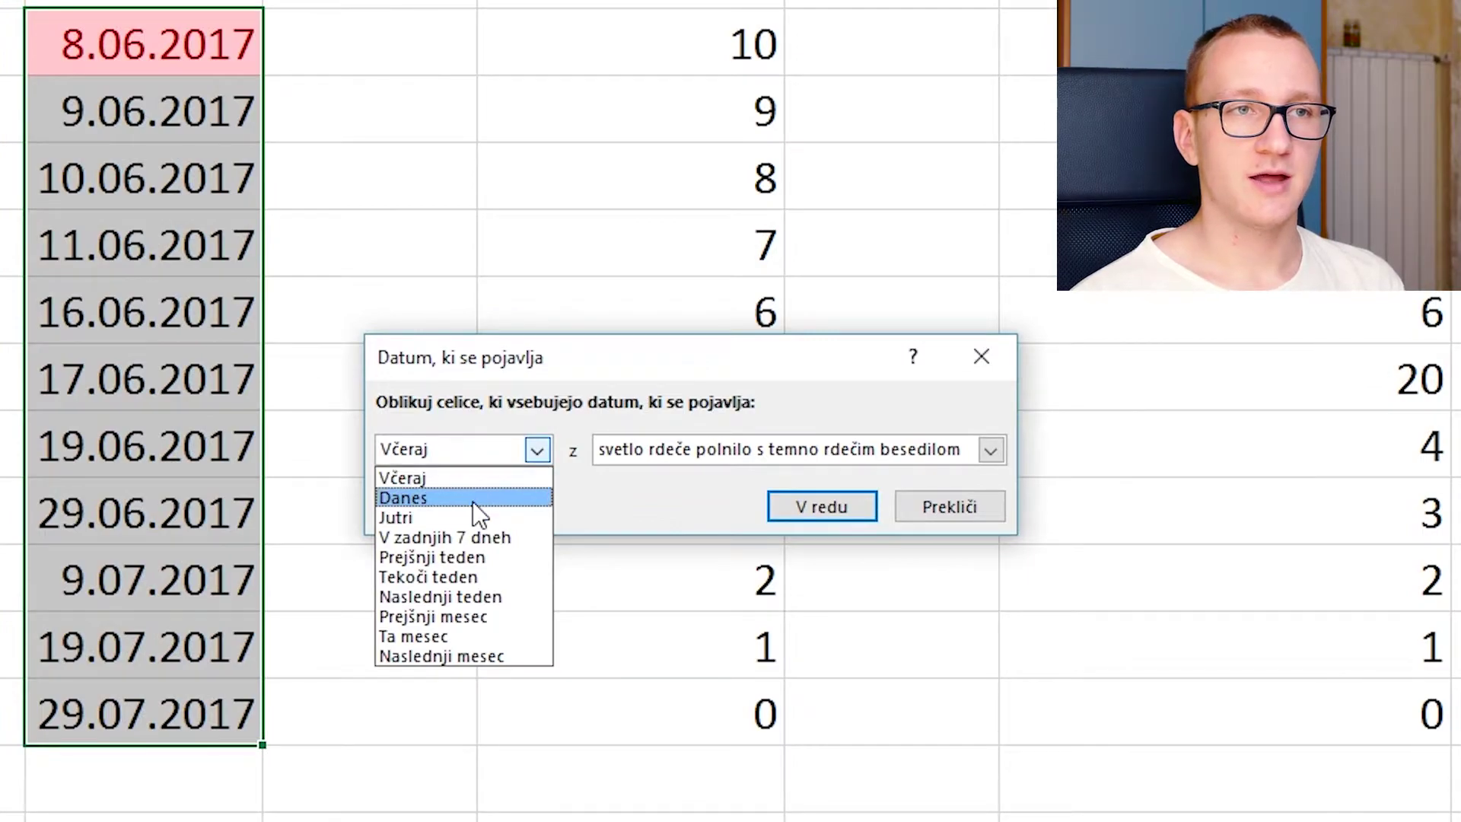
click(477, 498)
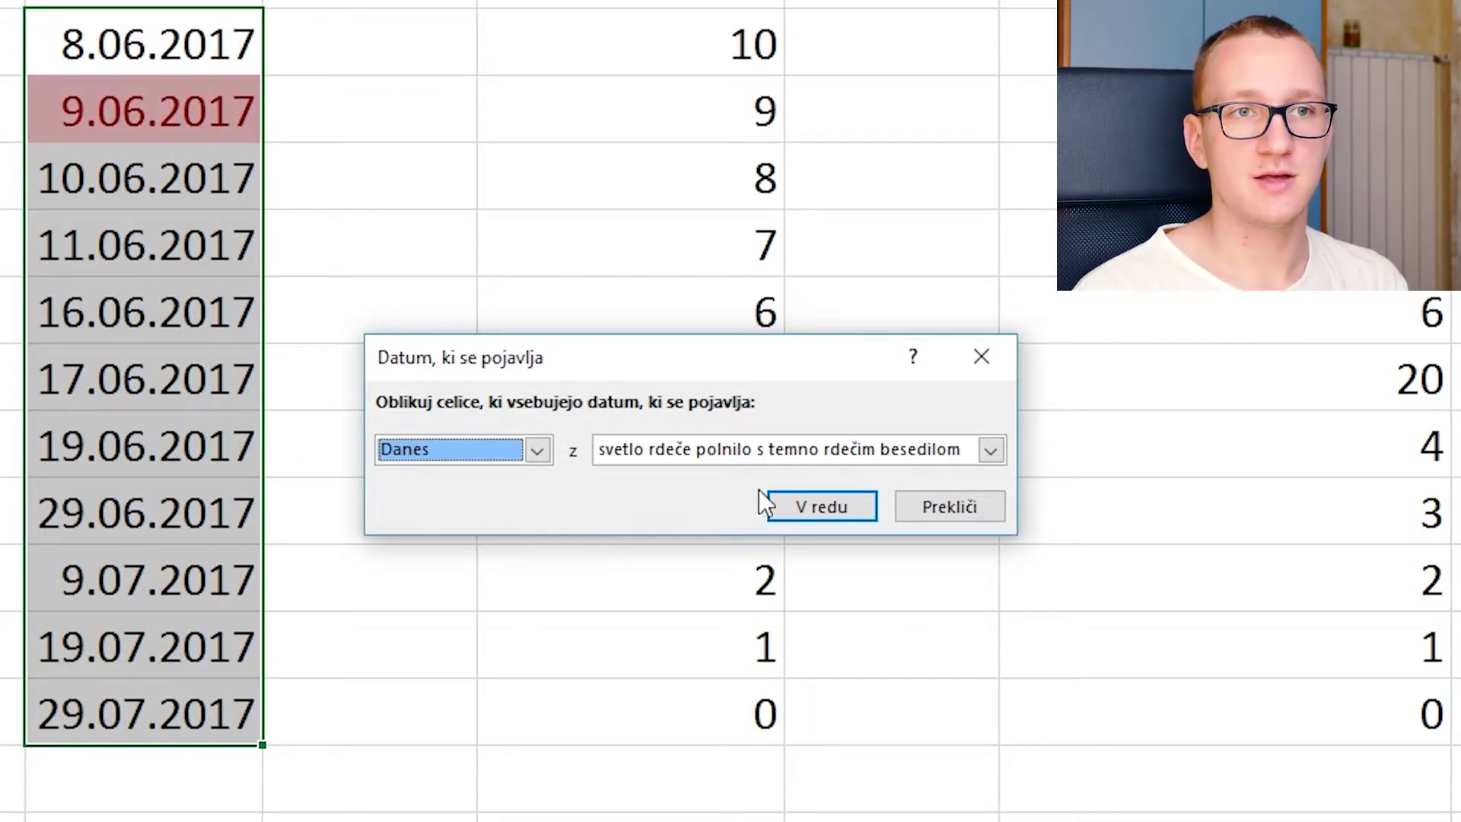
click(792, 505)
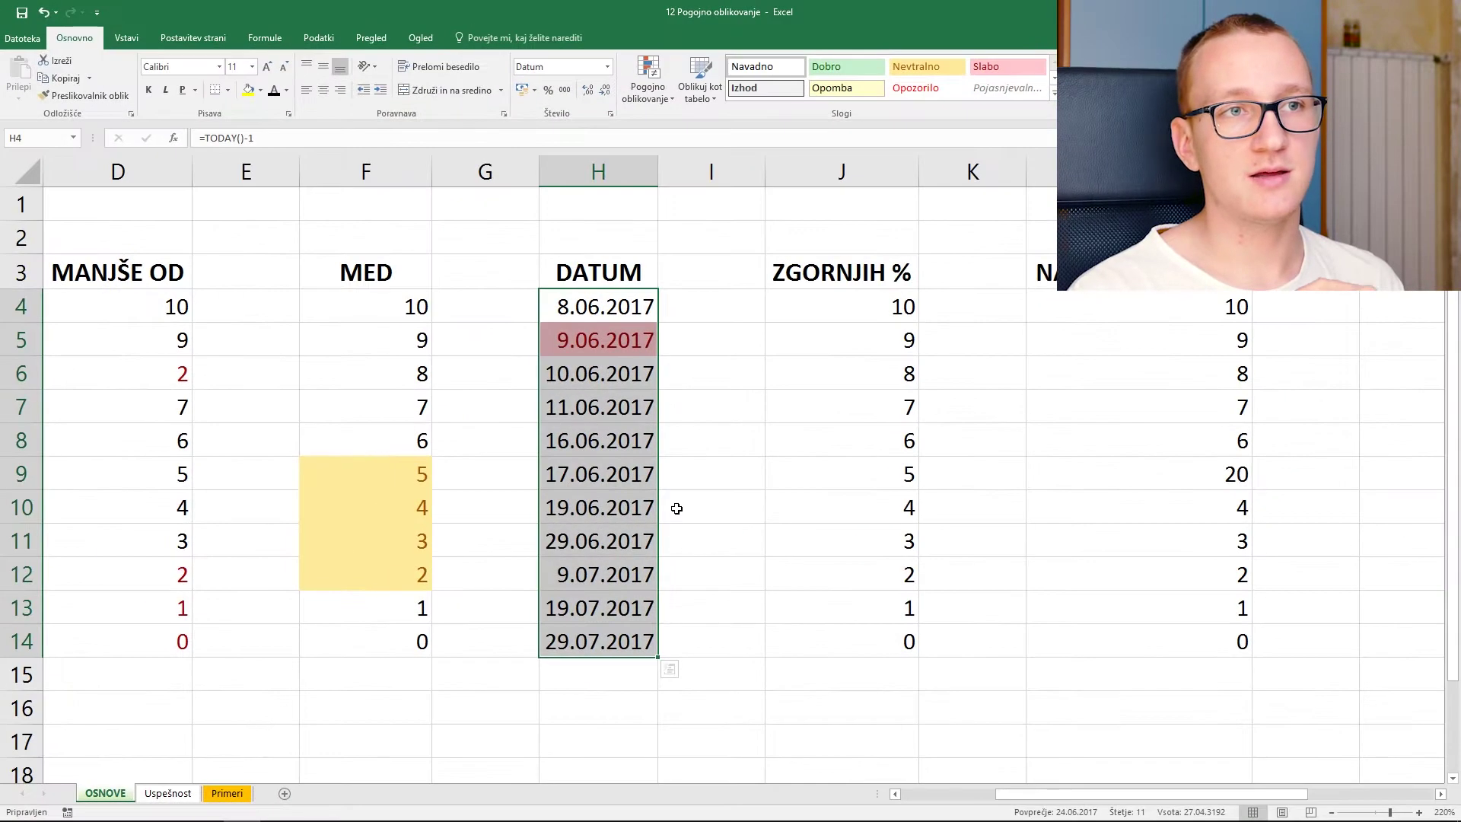
click(651, 508)
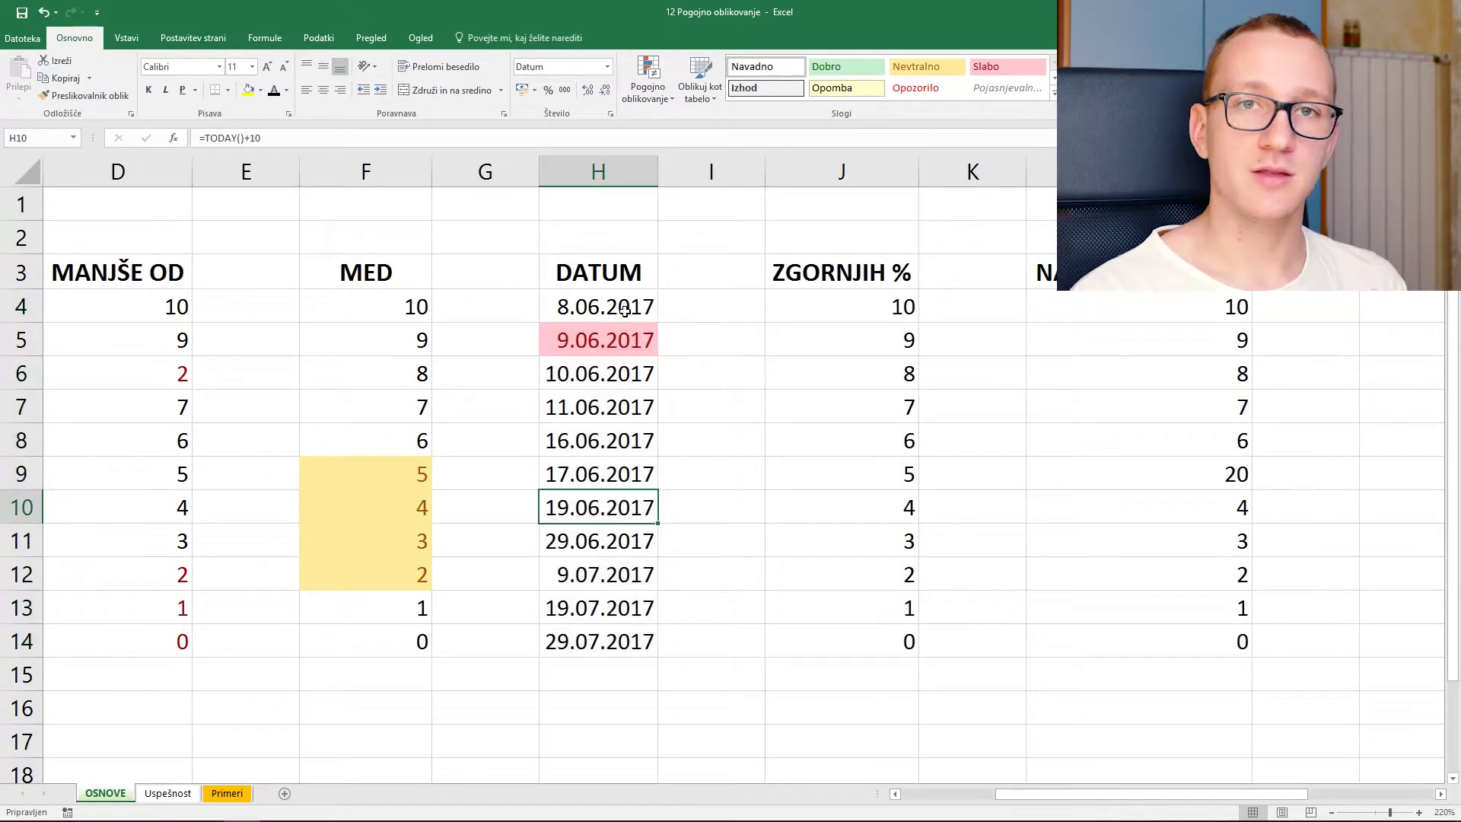
- Add a second date-occurring rule to H4:H14 that marks tomorrow (Jutri) with green fill and dark green text
drag(625, 309, 602, 640)
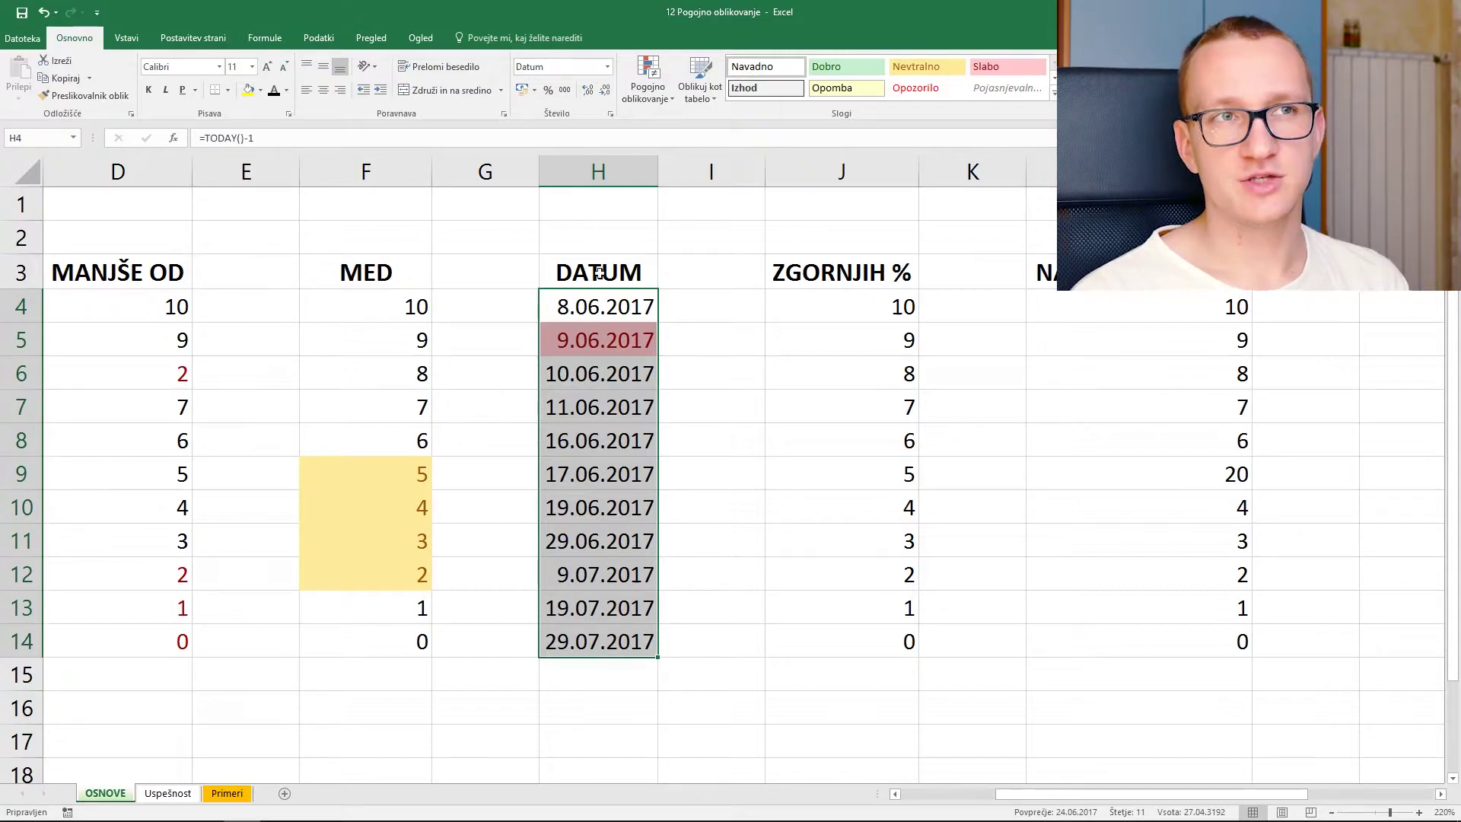
click(656, 90)
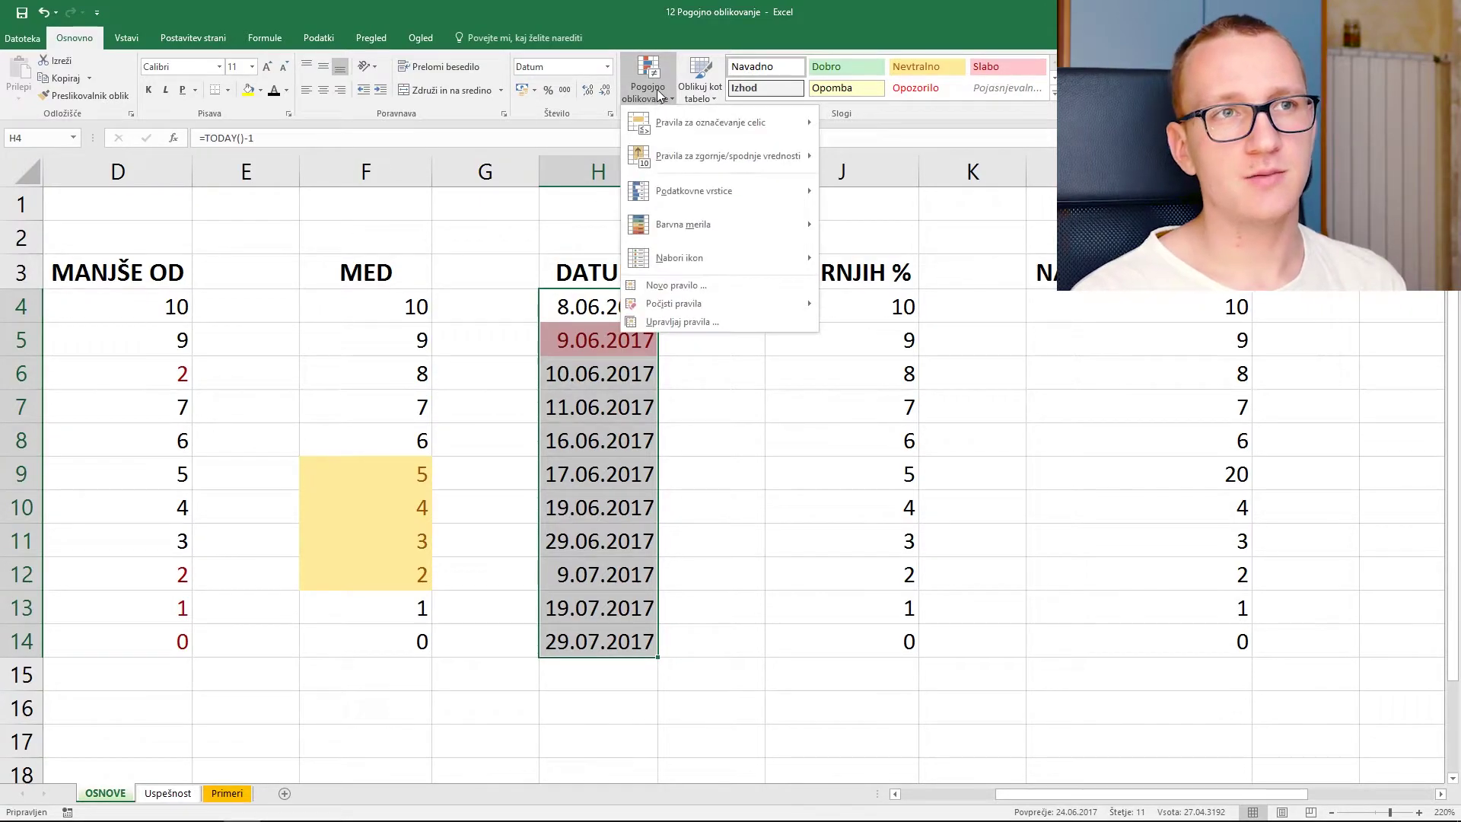
mouse_move(670, 123)
click(868, 291)
click(794, 509)
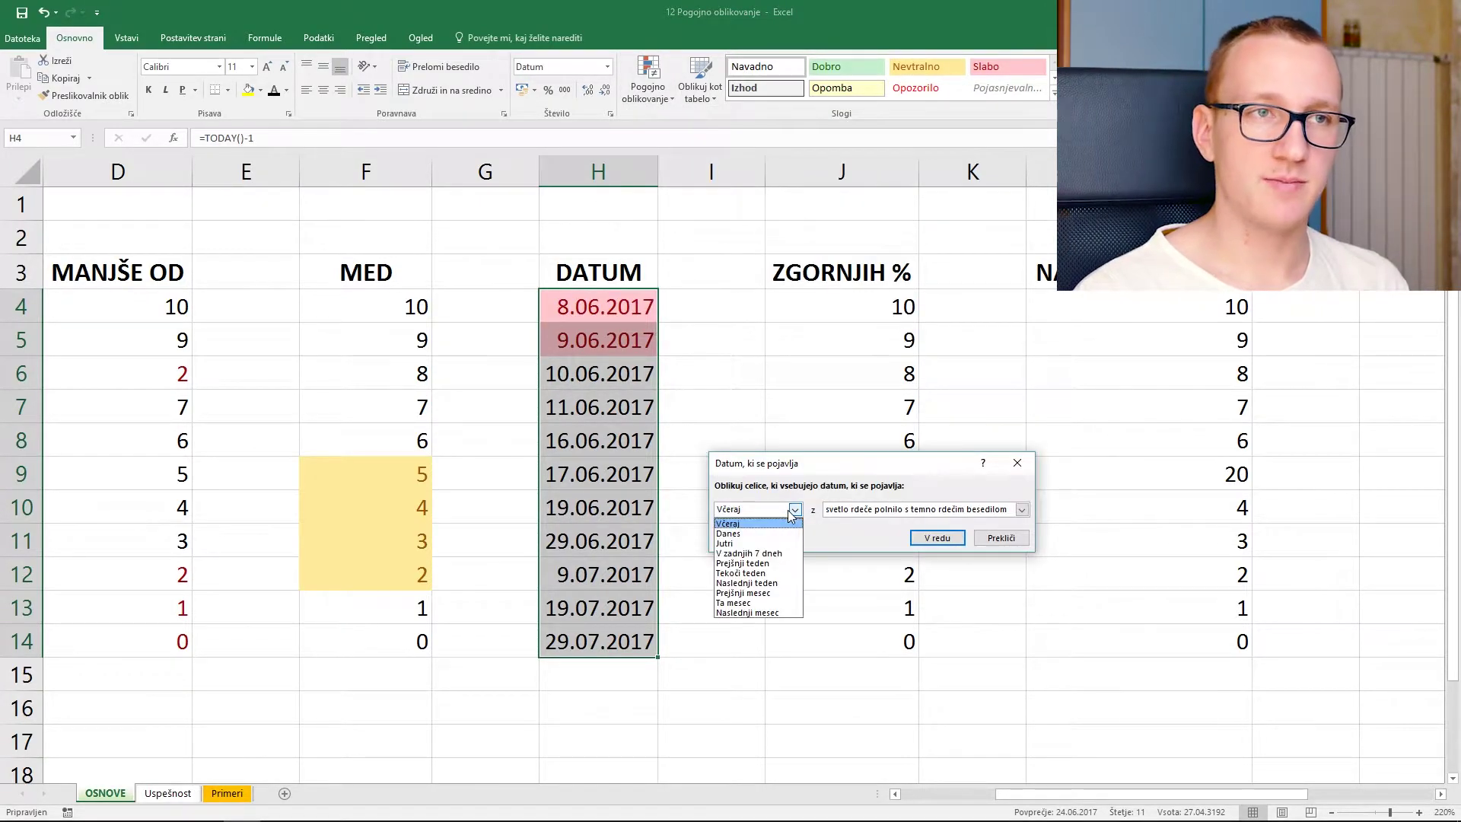
click(761, 543)
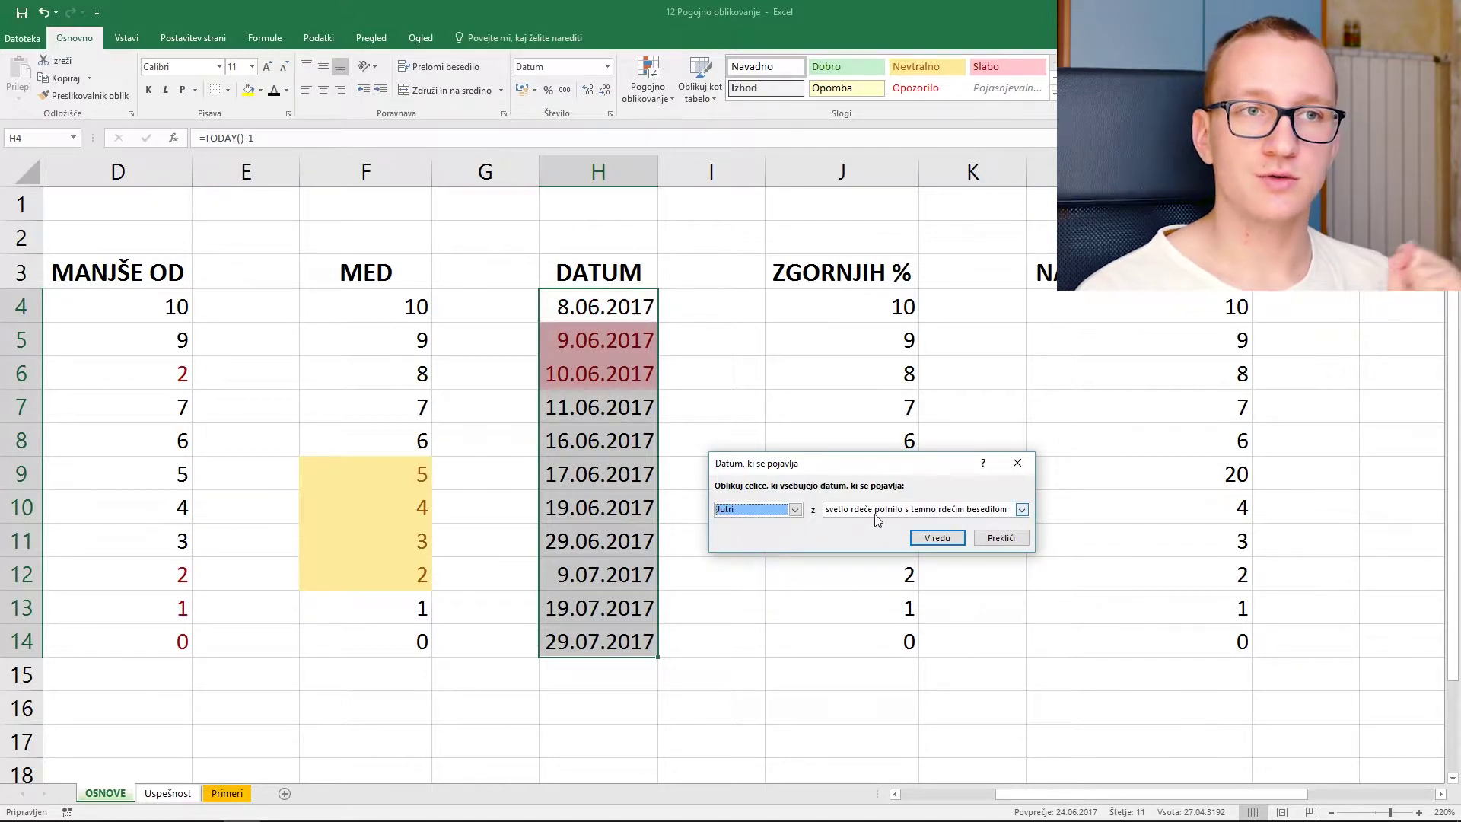
click(877, 520)
click(878, 547)
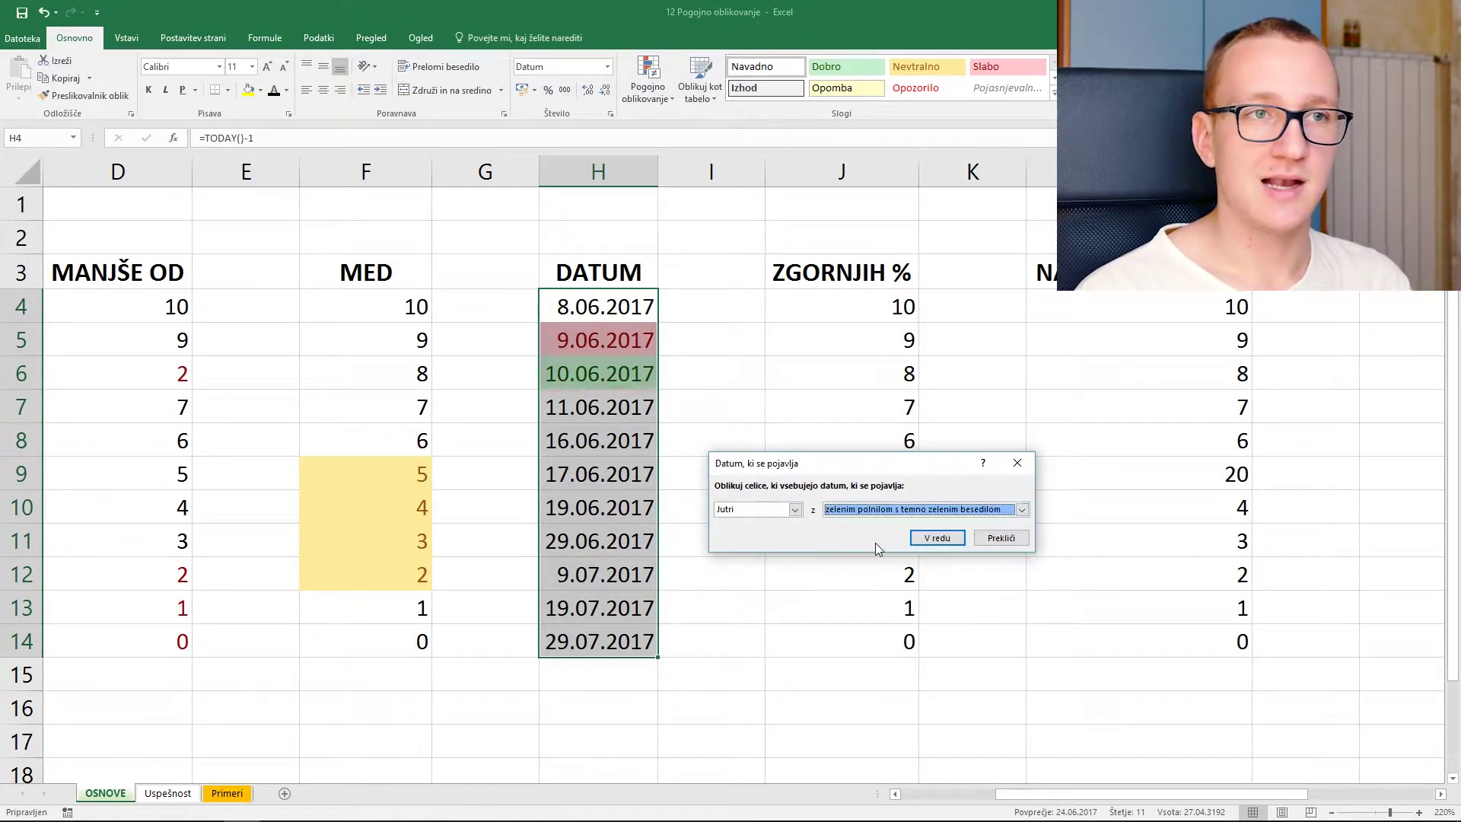
click(936, 538)
click(598, 474)
- Add a top-percent rule to the numbers under ZGORNJIH % (J4:J14) that outlines the top 20% with a red border
scroll(736, 372, right, 2)
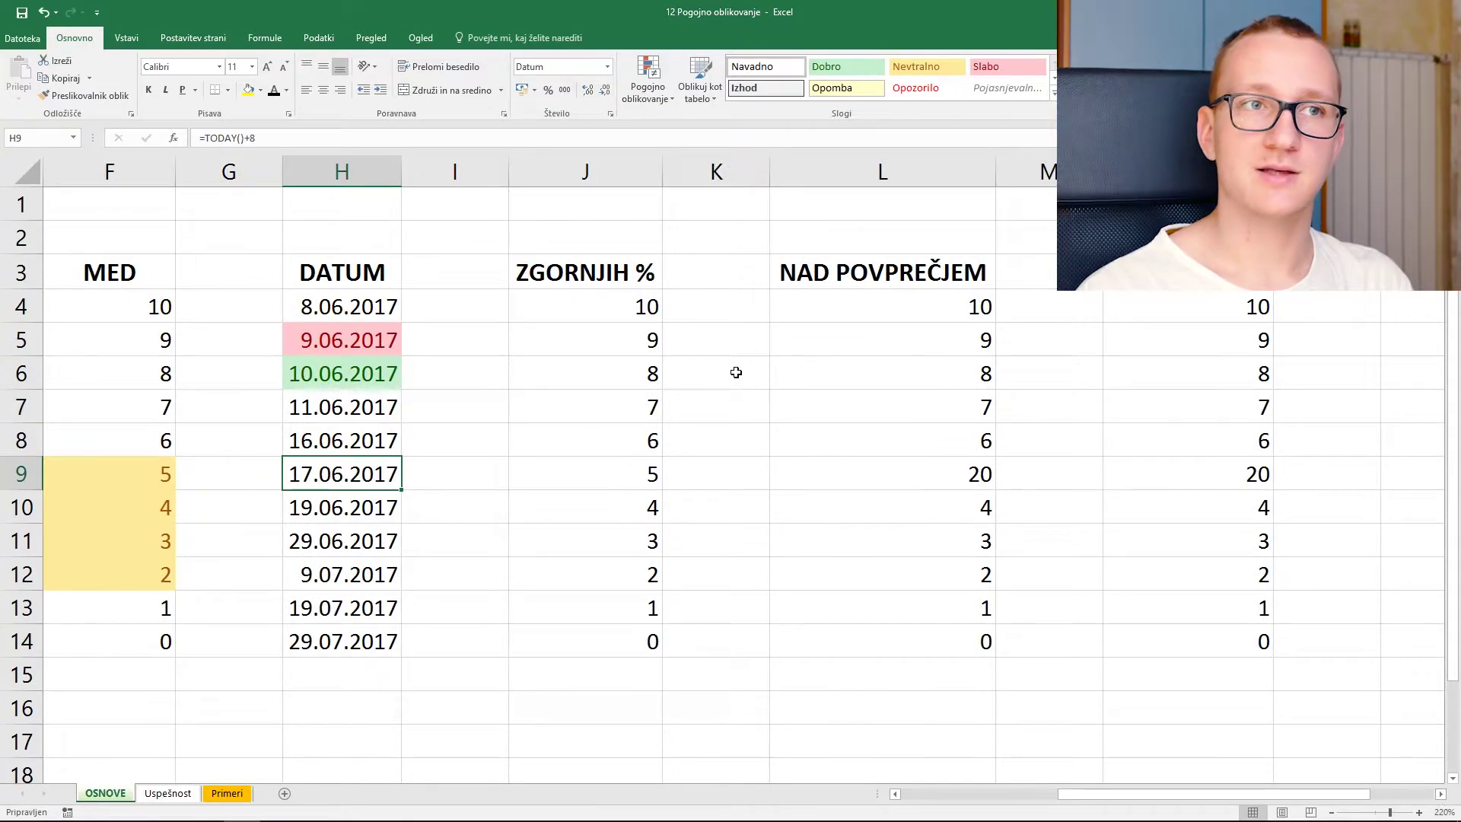
drag(654, 307, 647, 643)
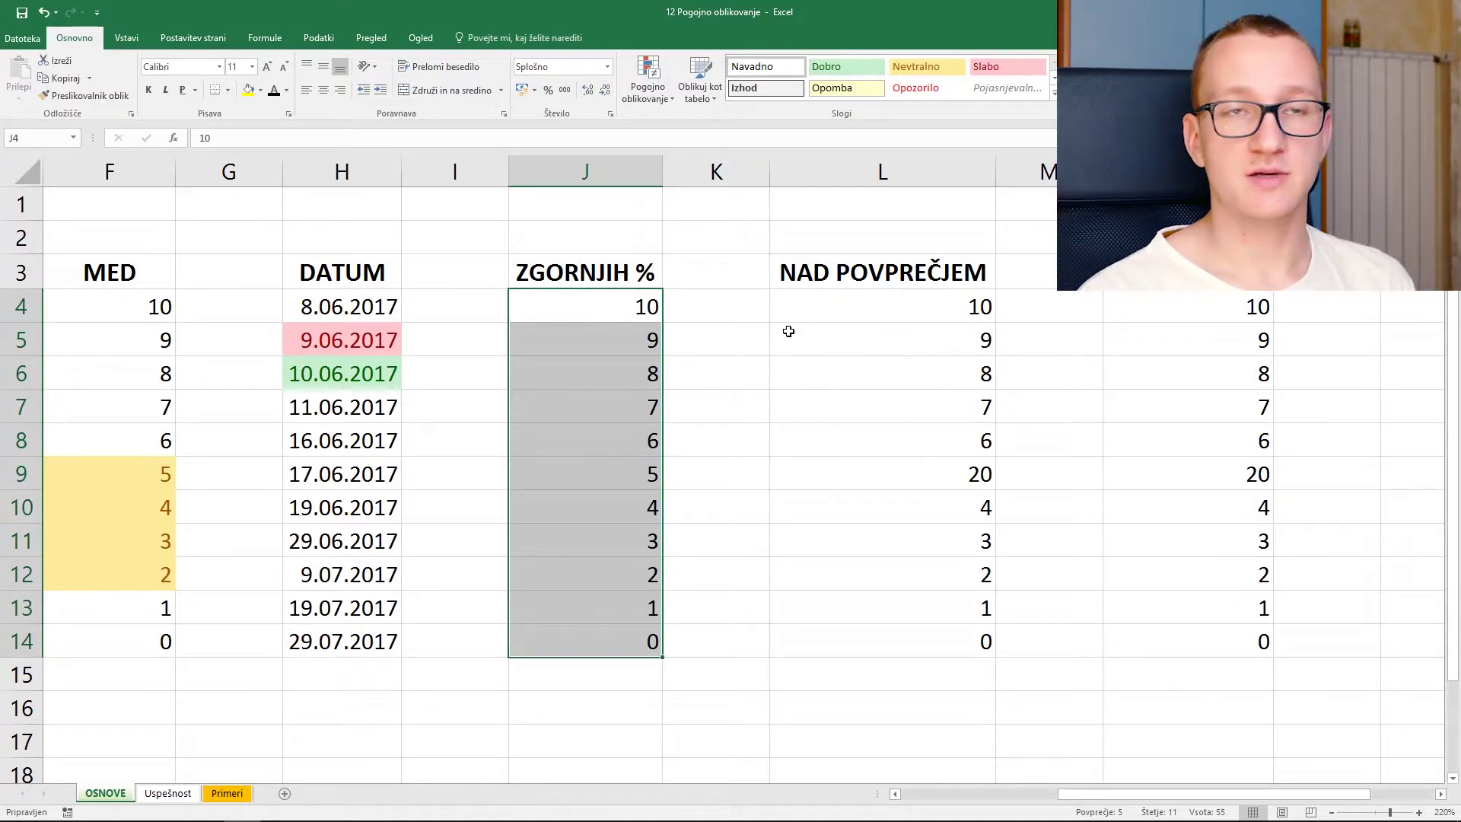
click(657, 104)
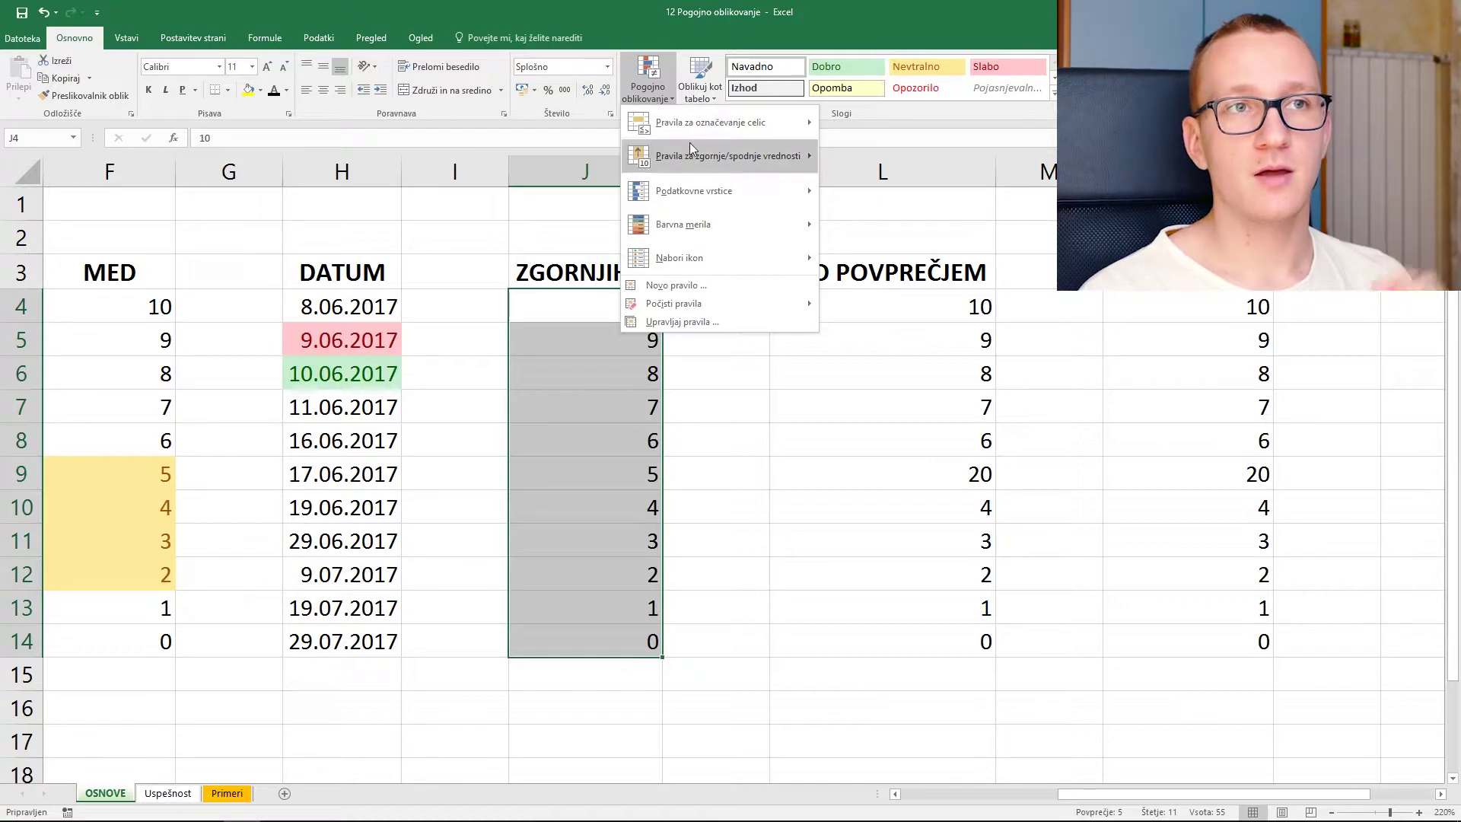
mouse_move(694, 154)
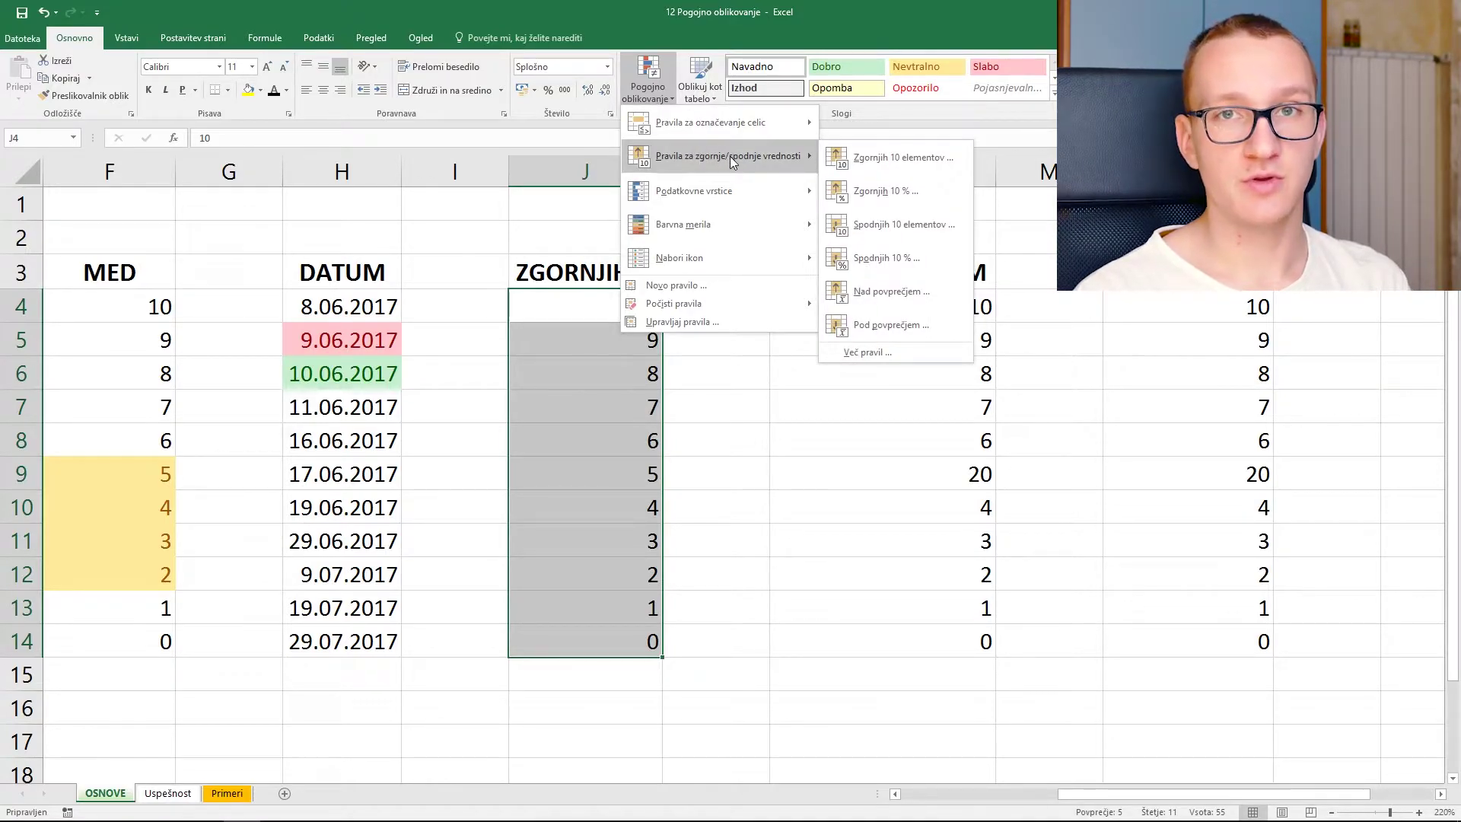
click(878, 195)
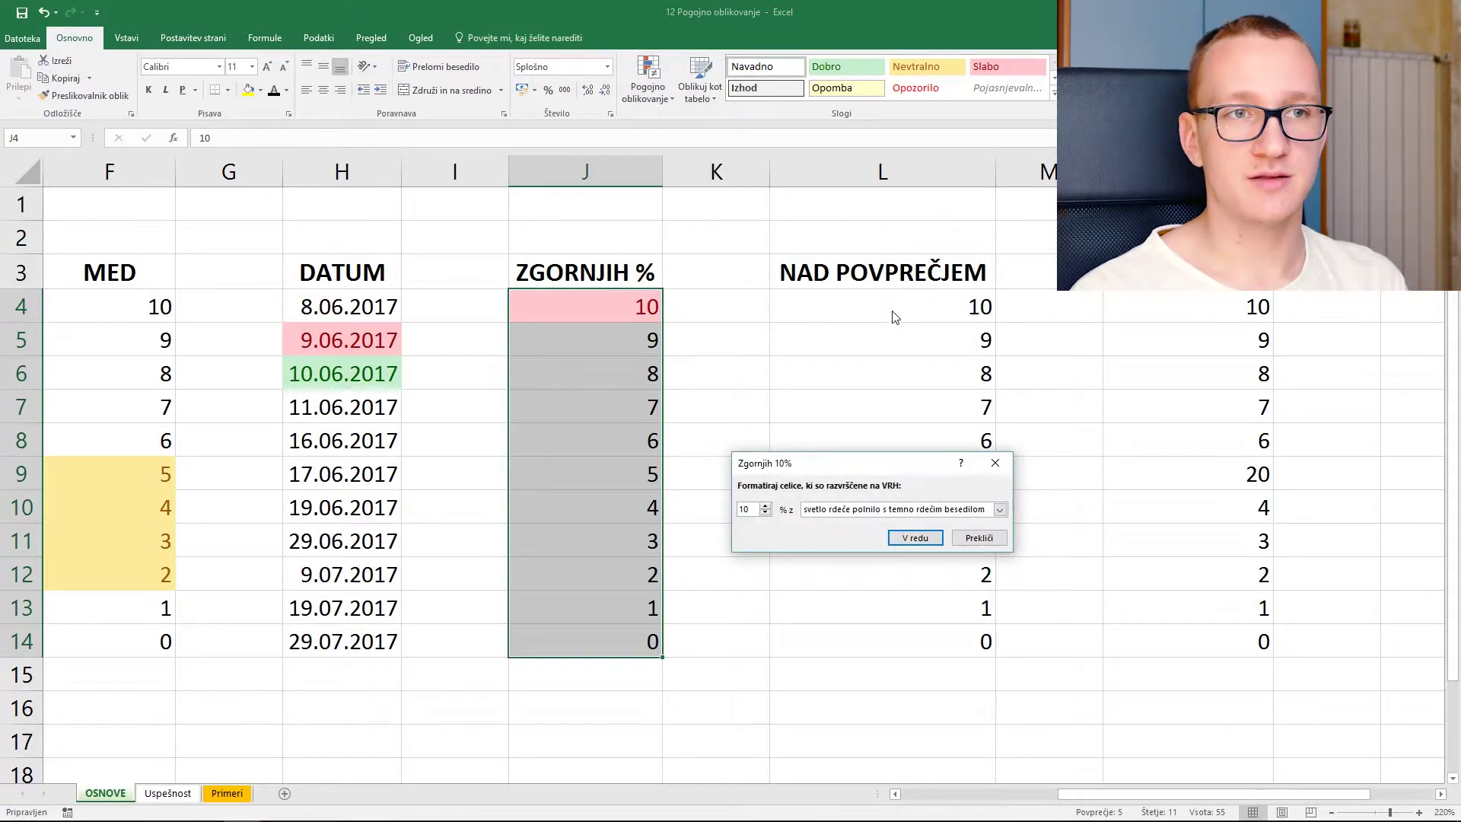
key(Delete)
key(Delete)
text(20)
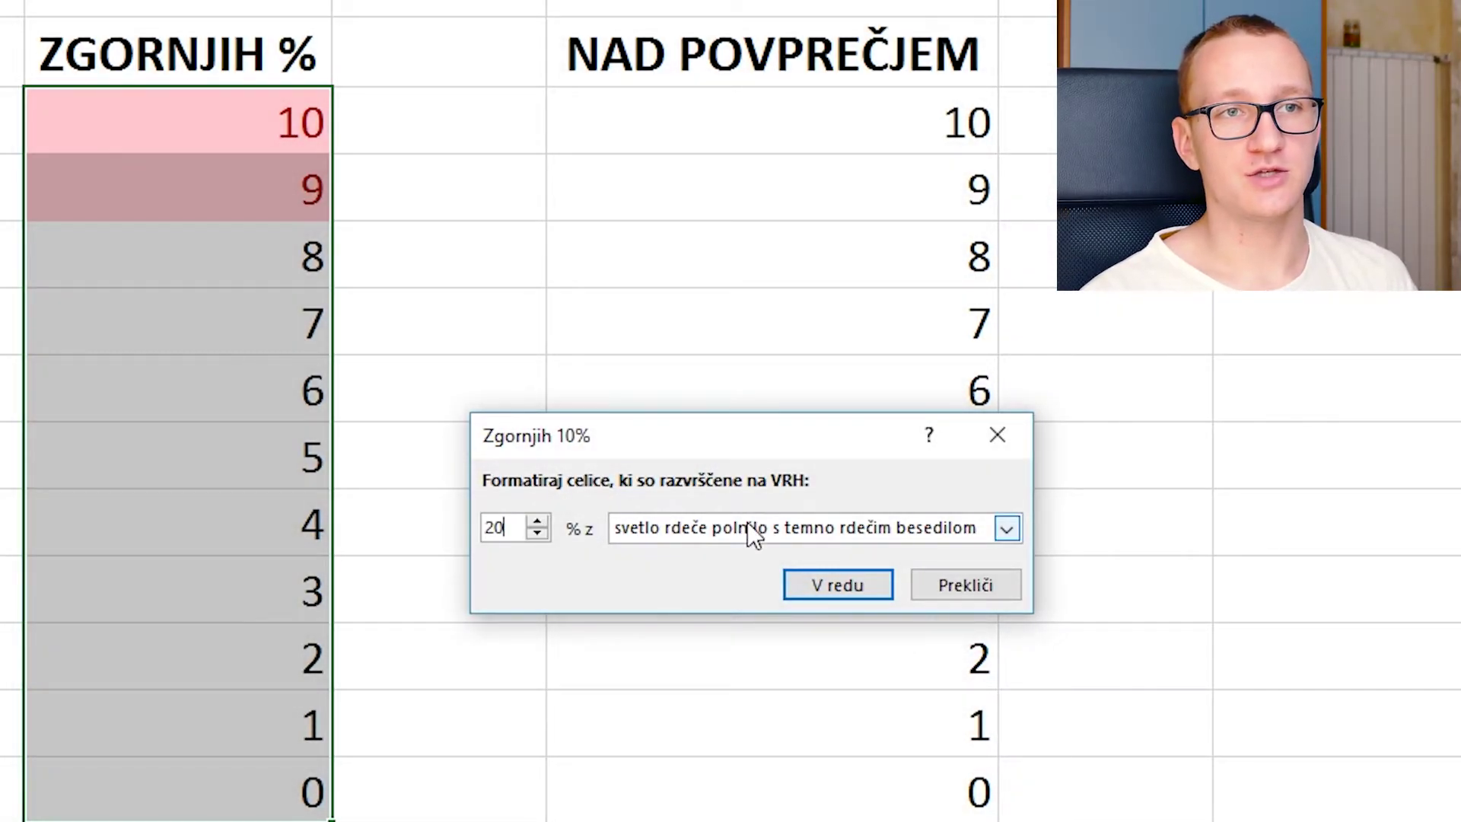
click(747, 522)
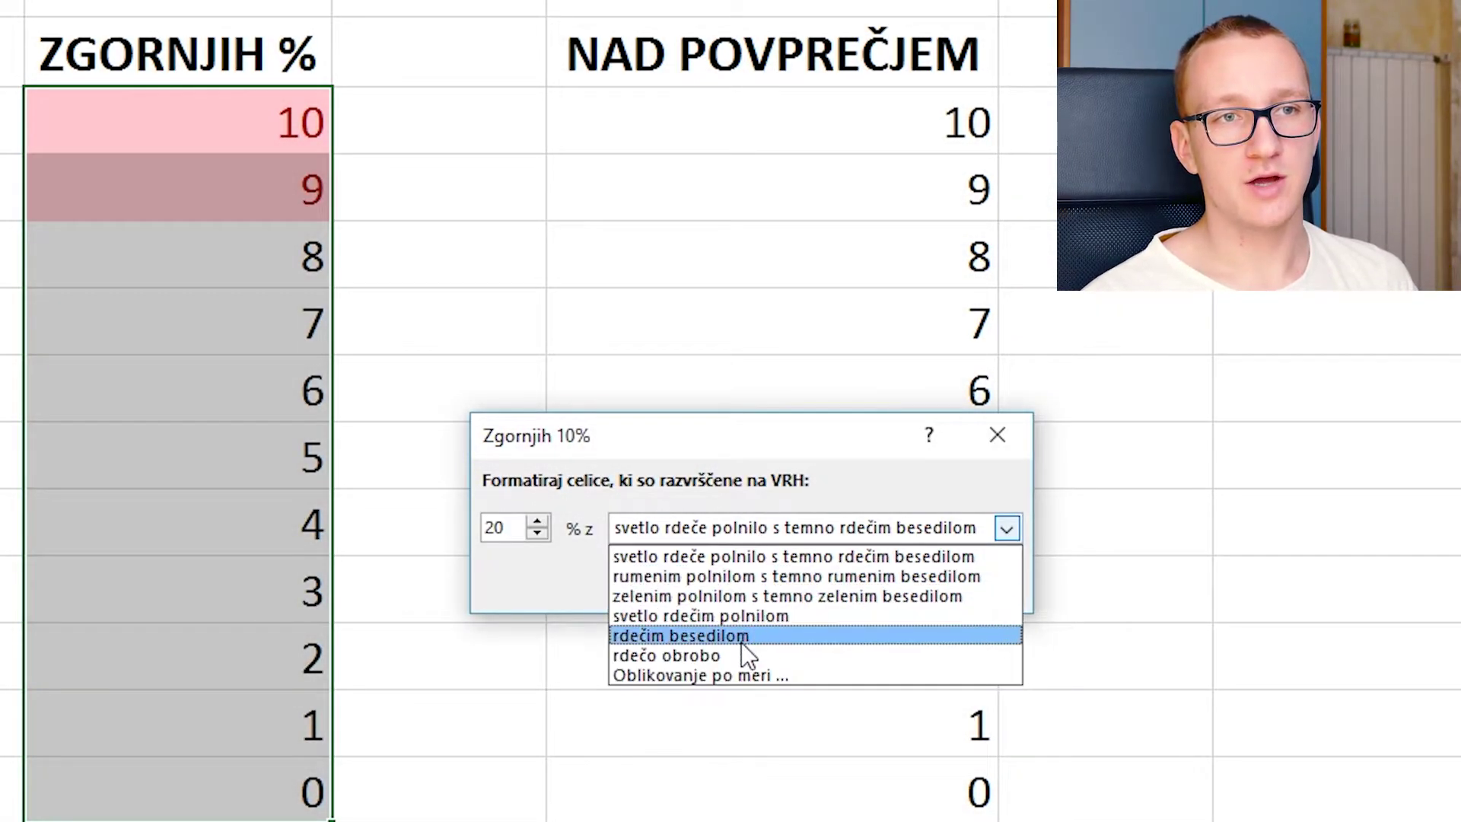
click(741, 657)
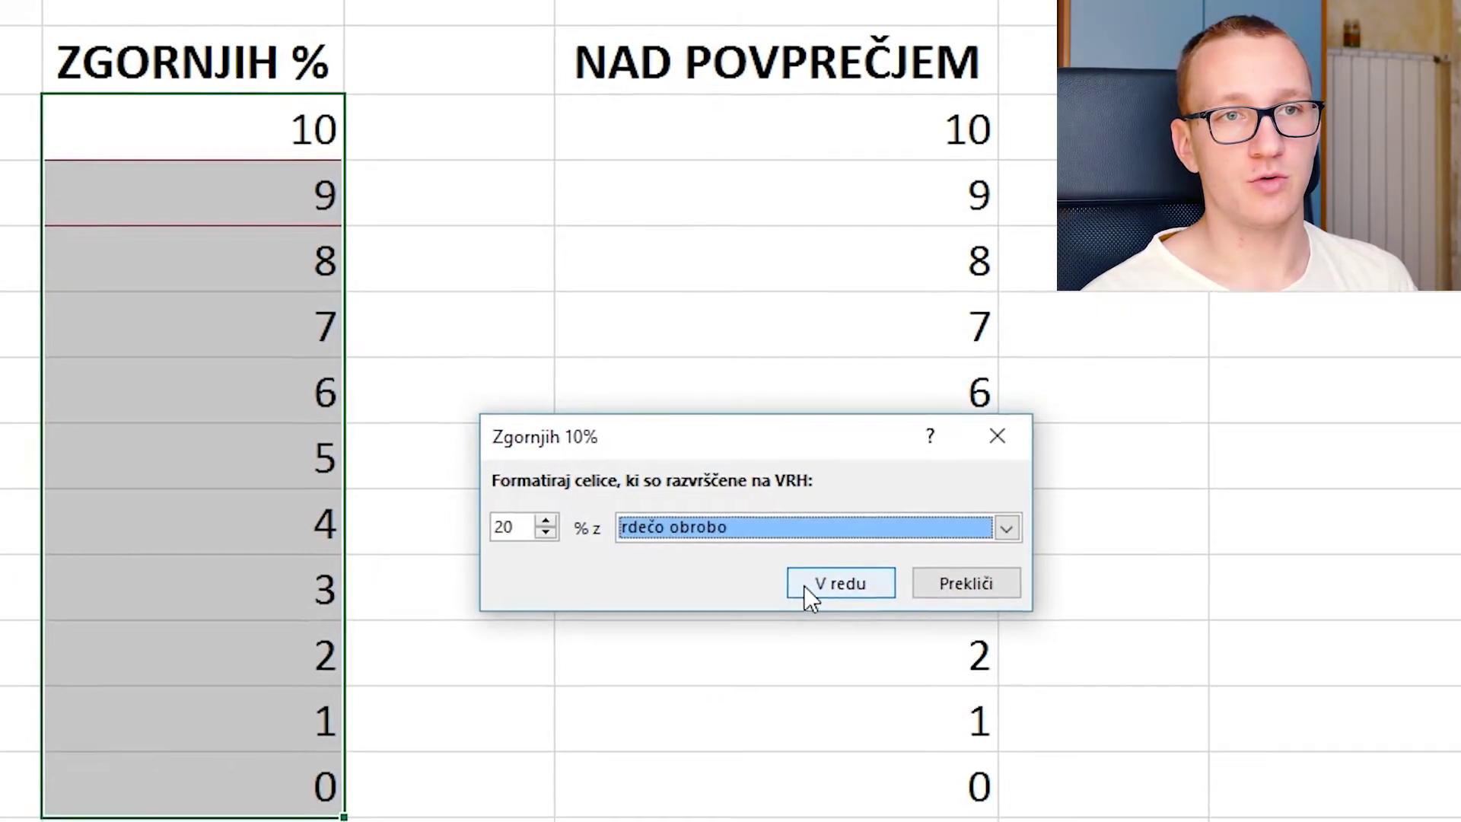
click(804, 586)
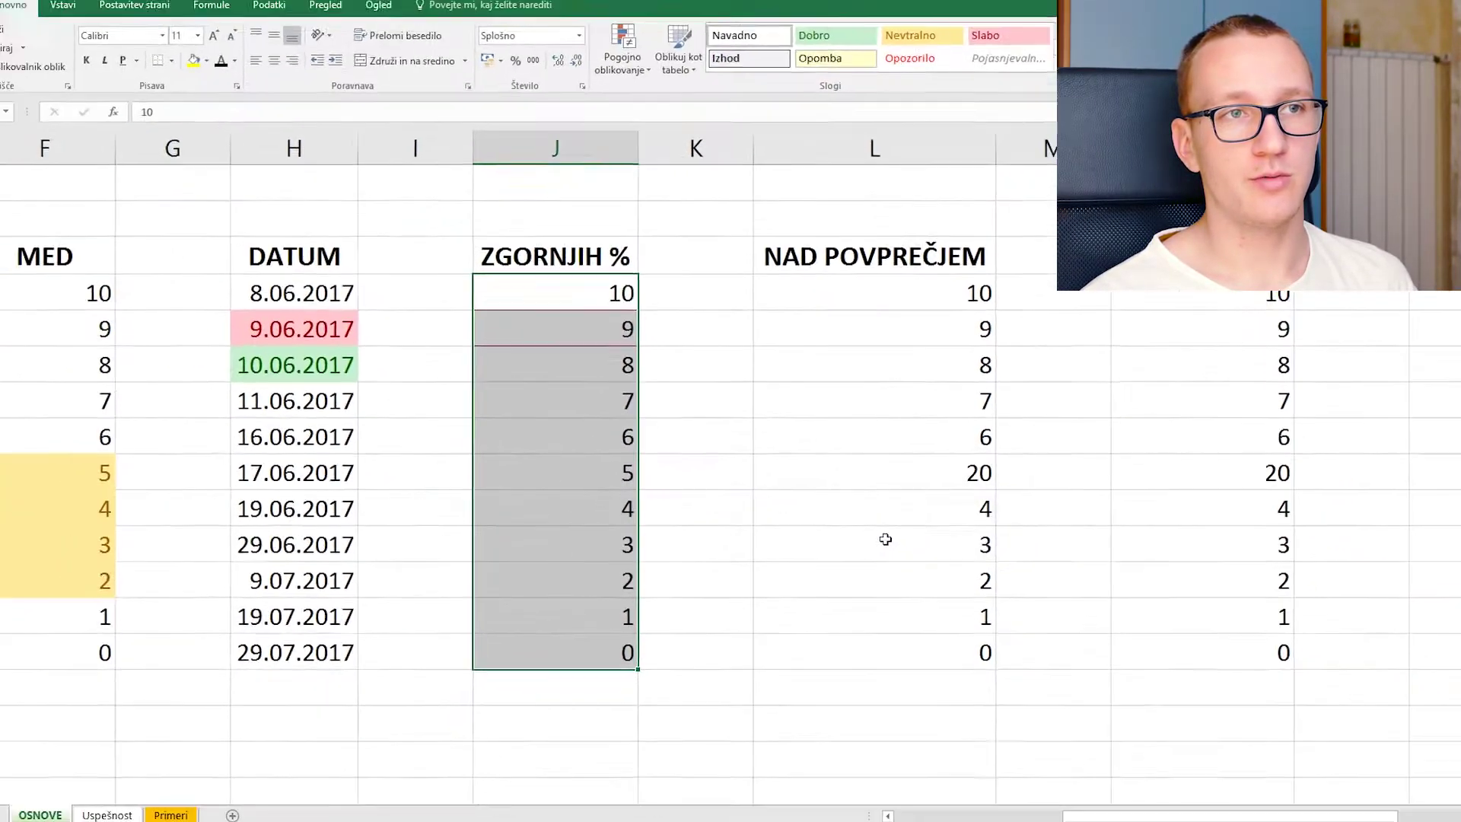
- Add an above-average rule to the numbers under NAD POVPREČJEM (L4:L14) that formats matching cells with light red fill
drag(647, 306, 692, 635)
click(647, 84)
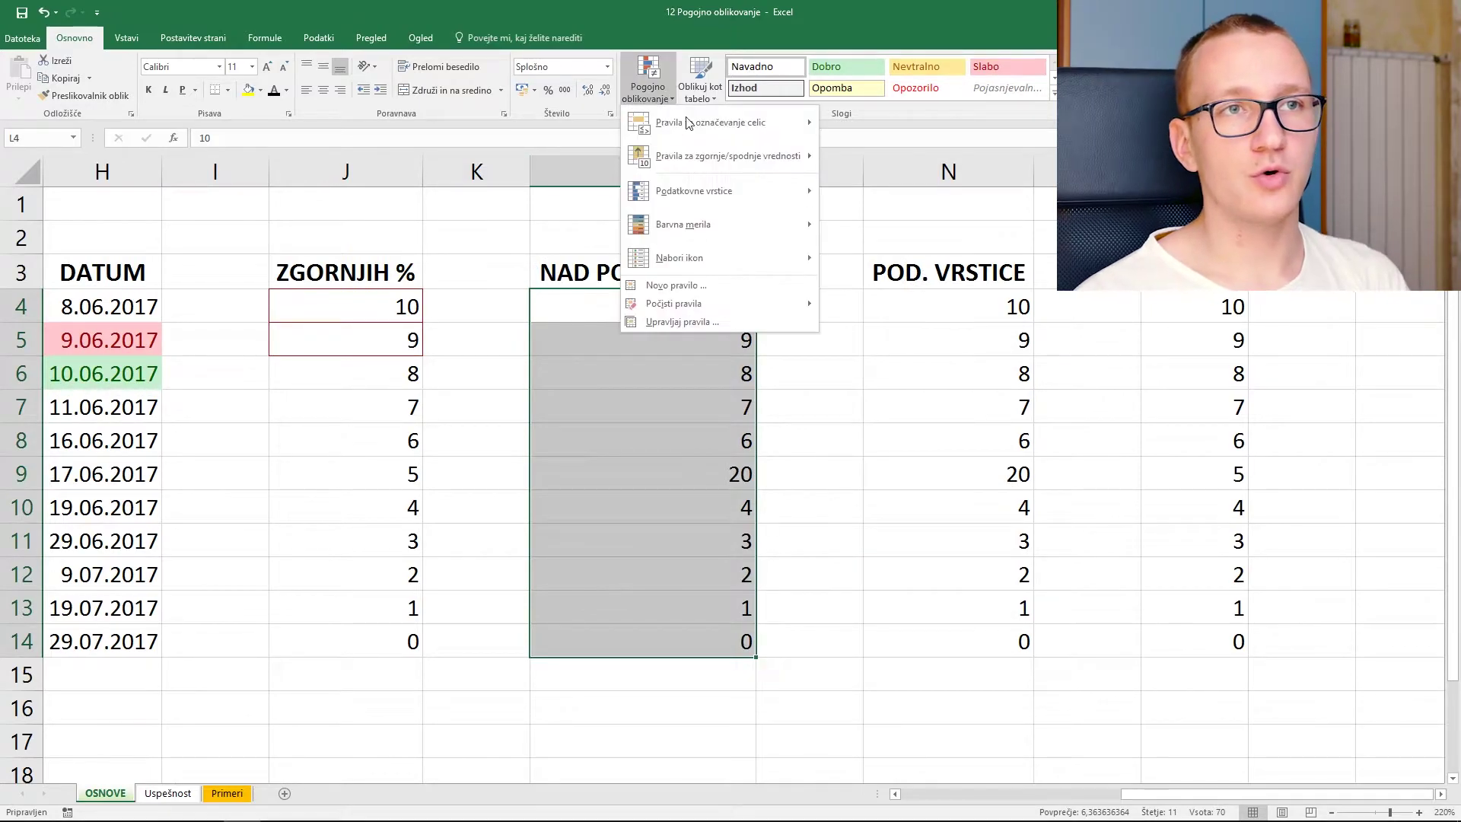
mouse_move(731, 156)
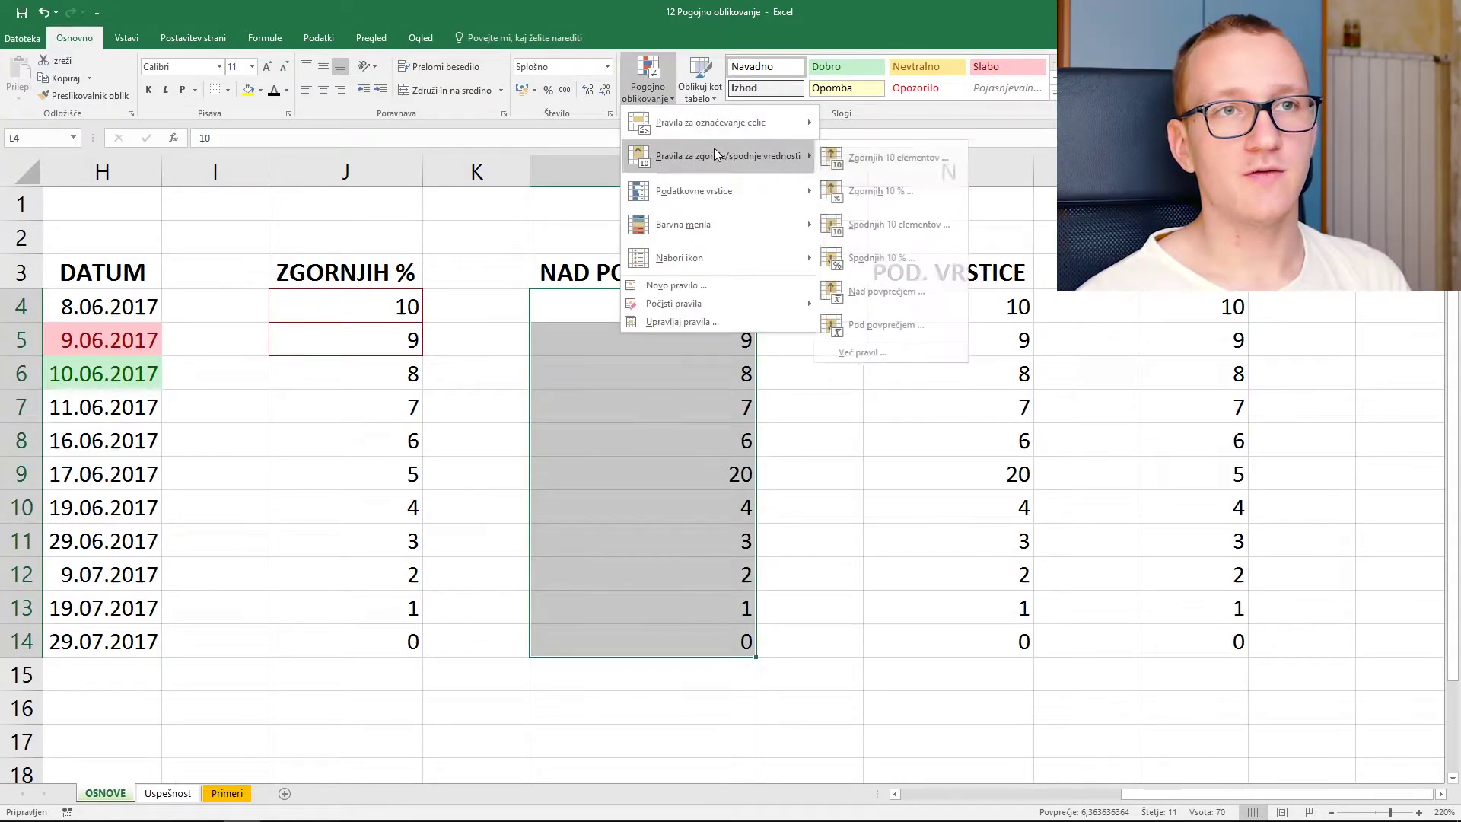
click(886, 304)
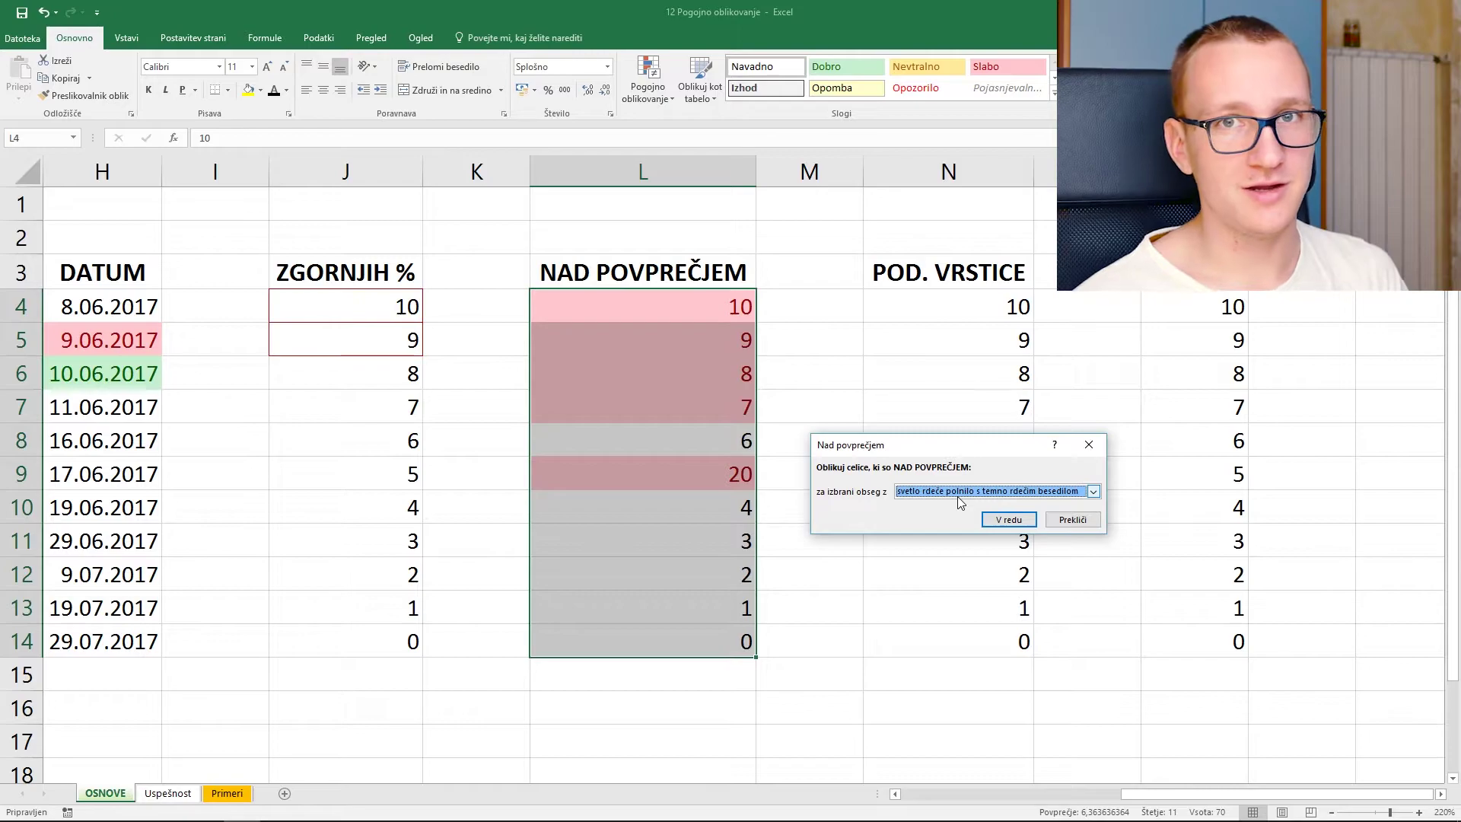
click(957, 496)
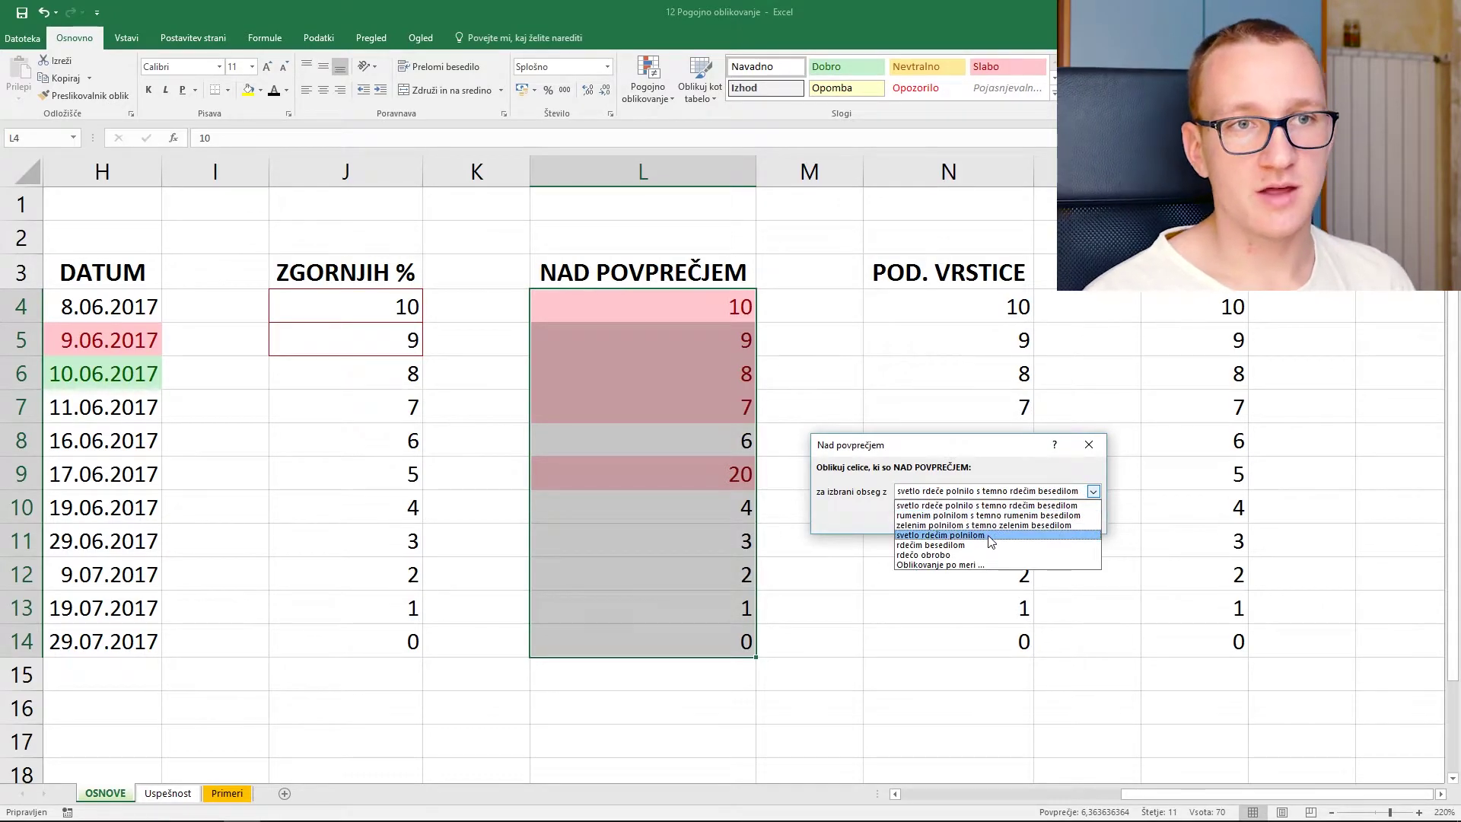
click(993, 544)
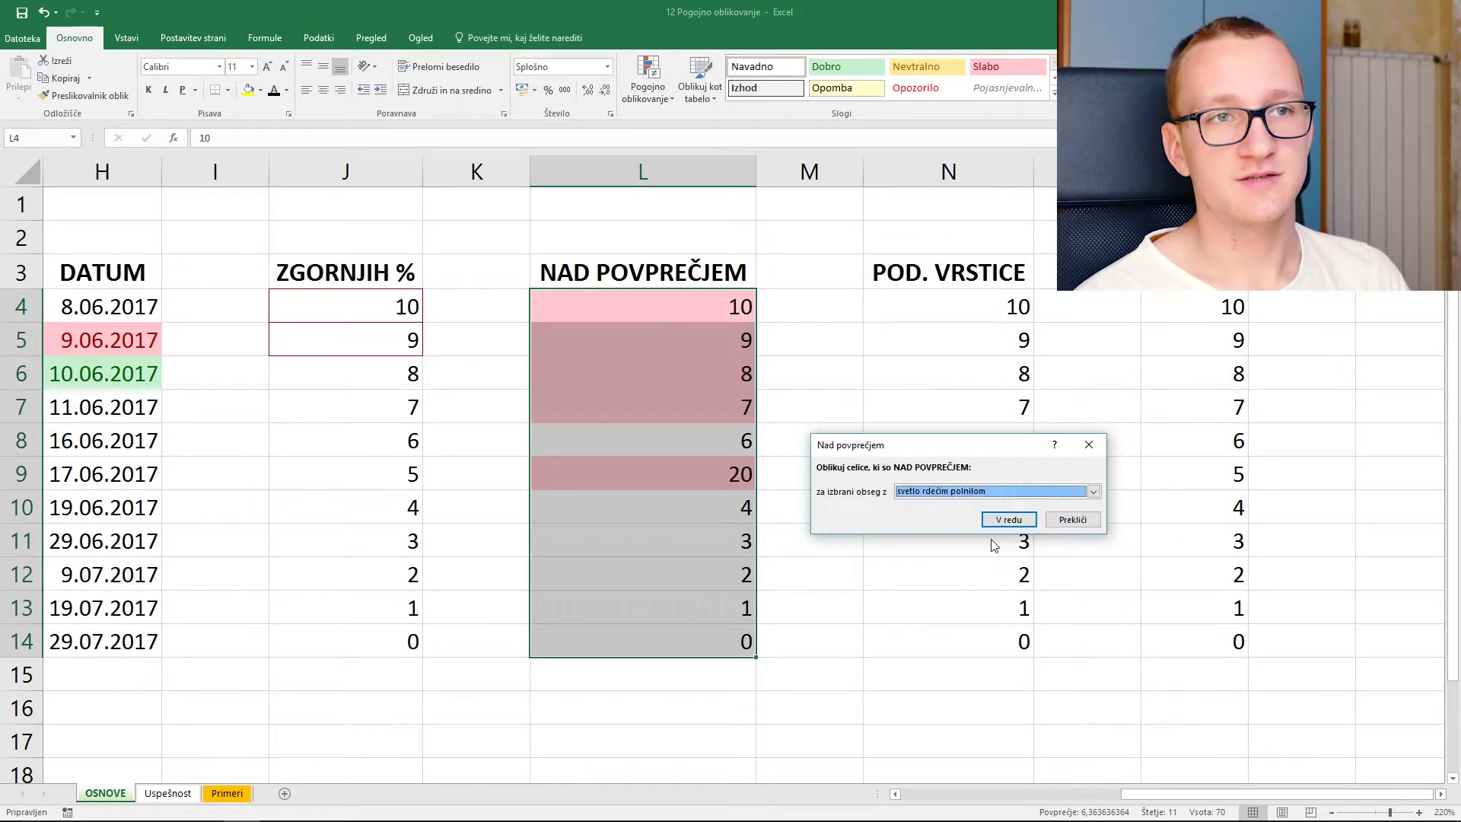
click(997, 521)
click(993, 573)
- Change the value in L12 under NAD POVPREČJEM to 100 to test the above-average rule
click(726, 578)
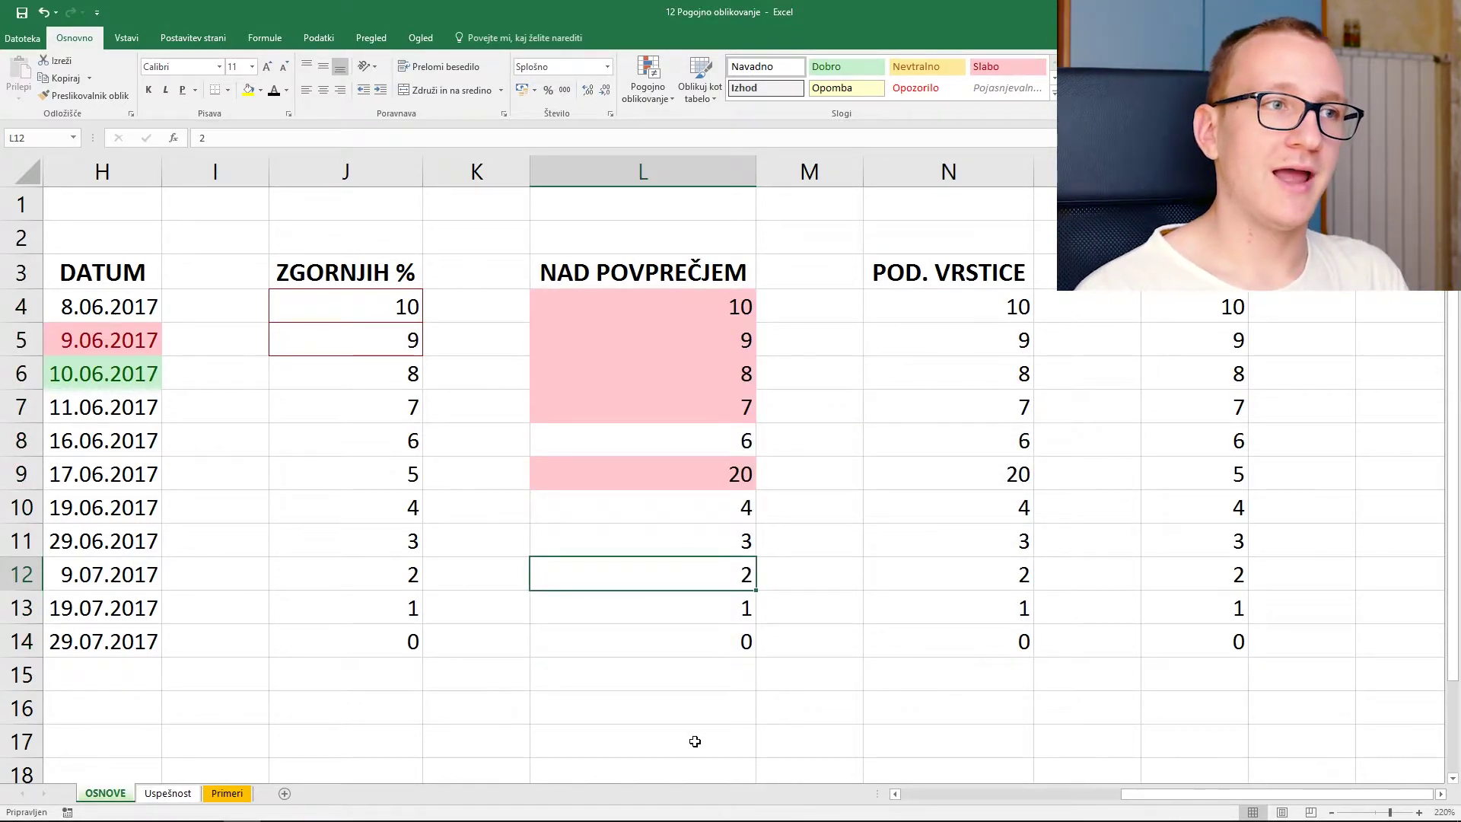
text(100)
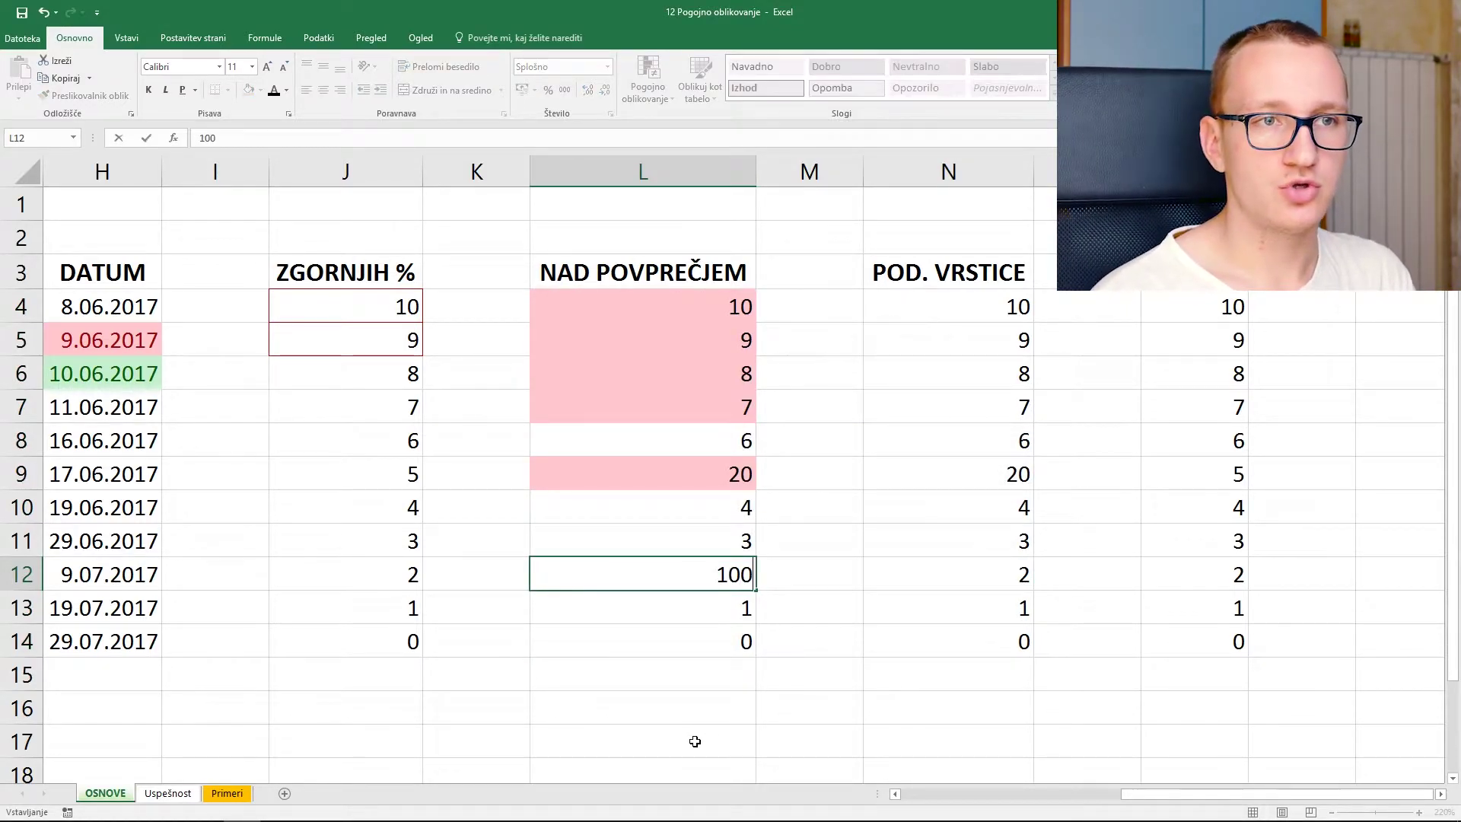
key(Return)
key(Up)
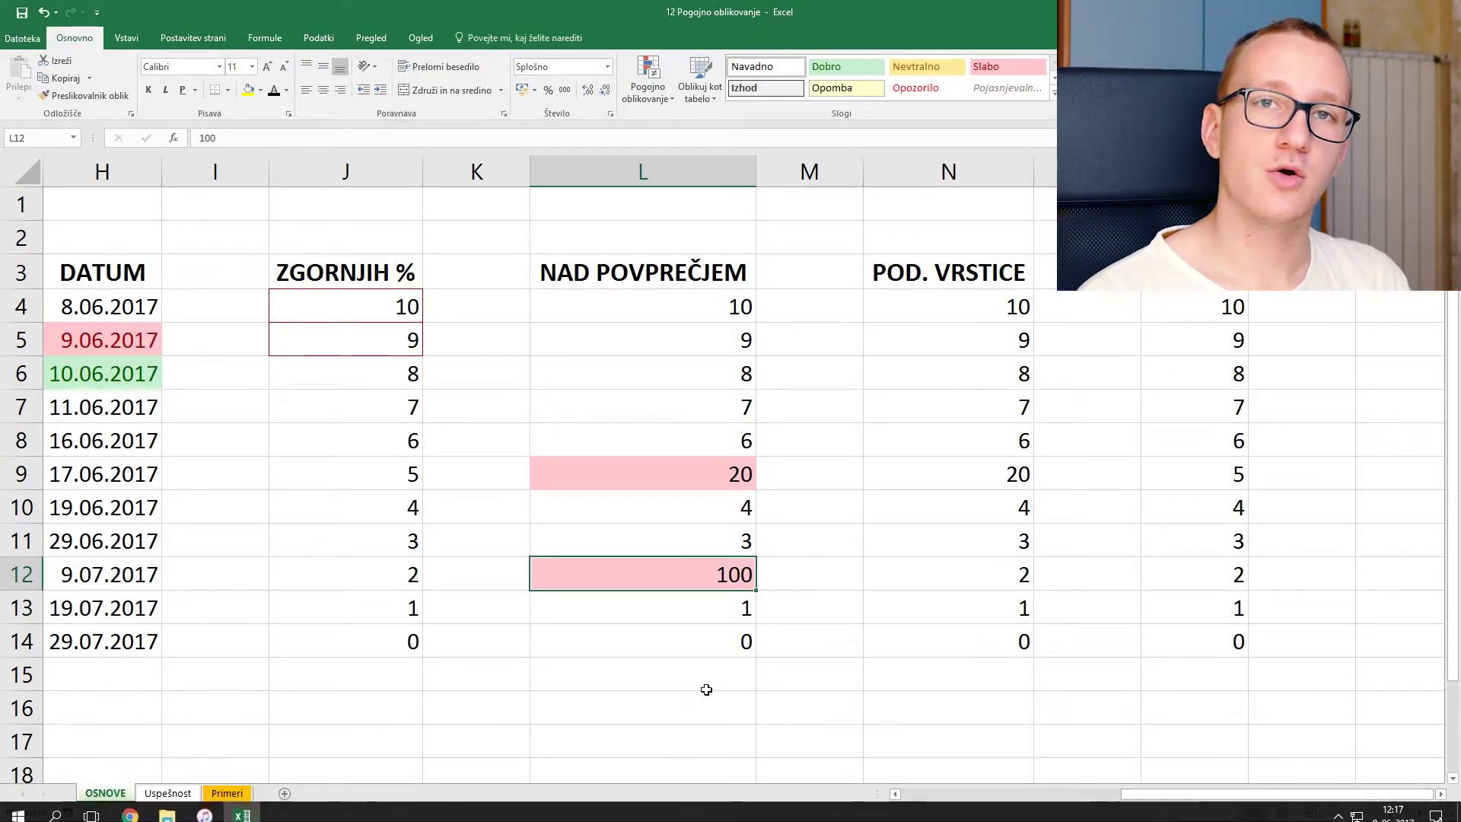
click(1064, 385)
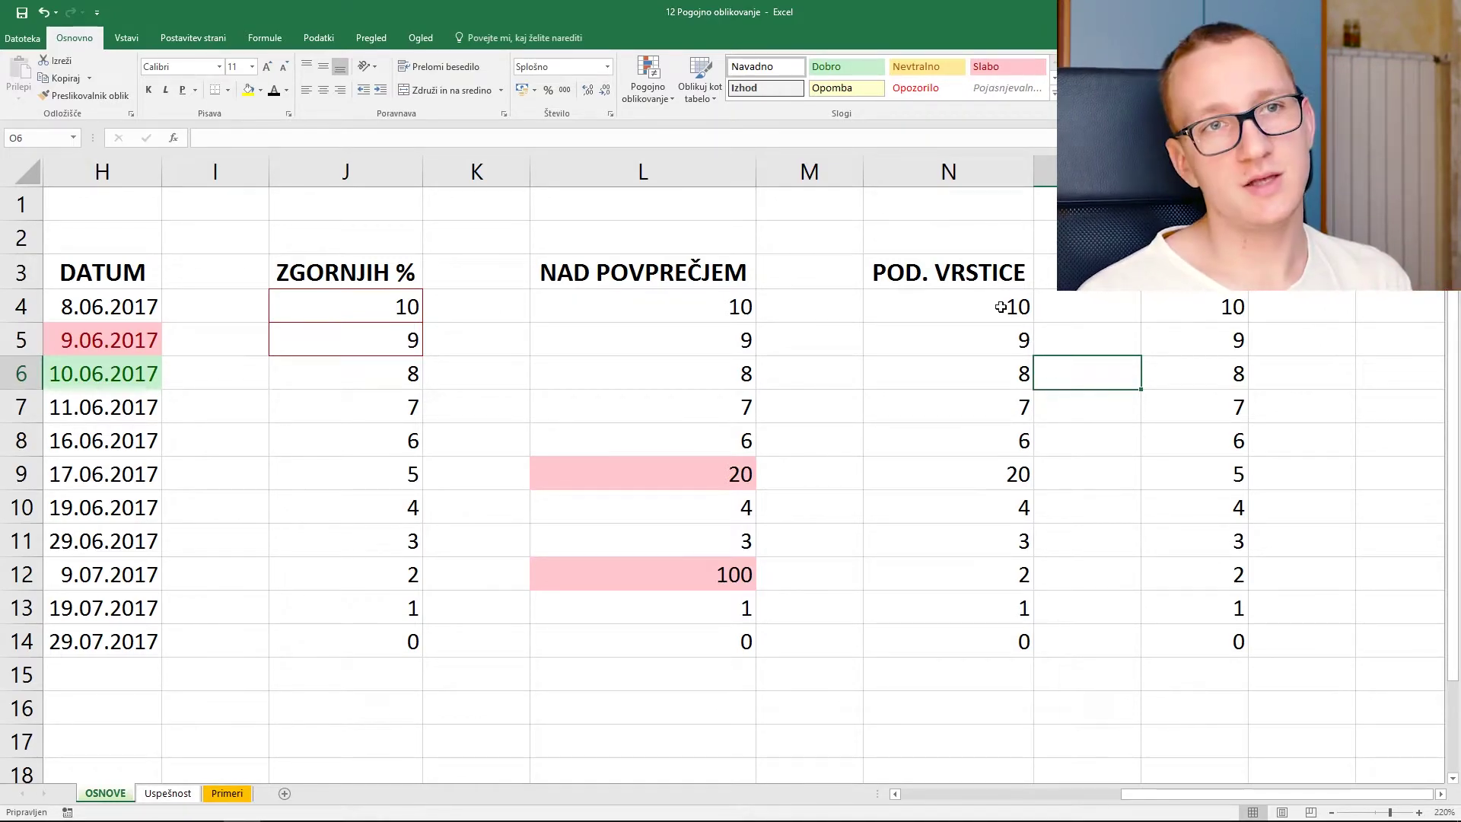
- Apply solid-fill green data bars to the numbers under POD. VRSTICE (N4:N14)
drag(1022, 316, 1022, 641)
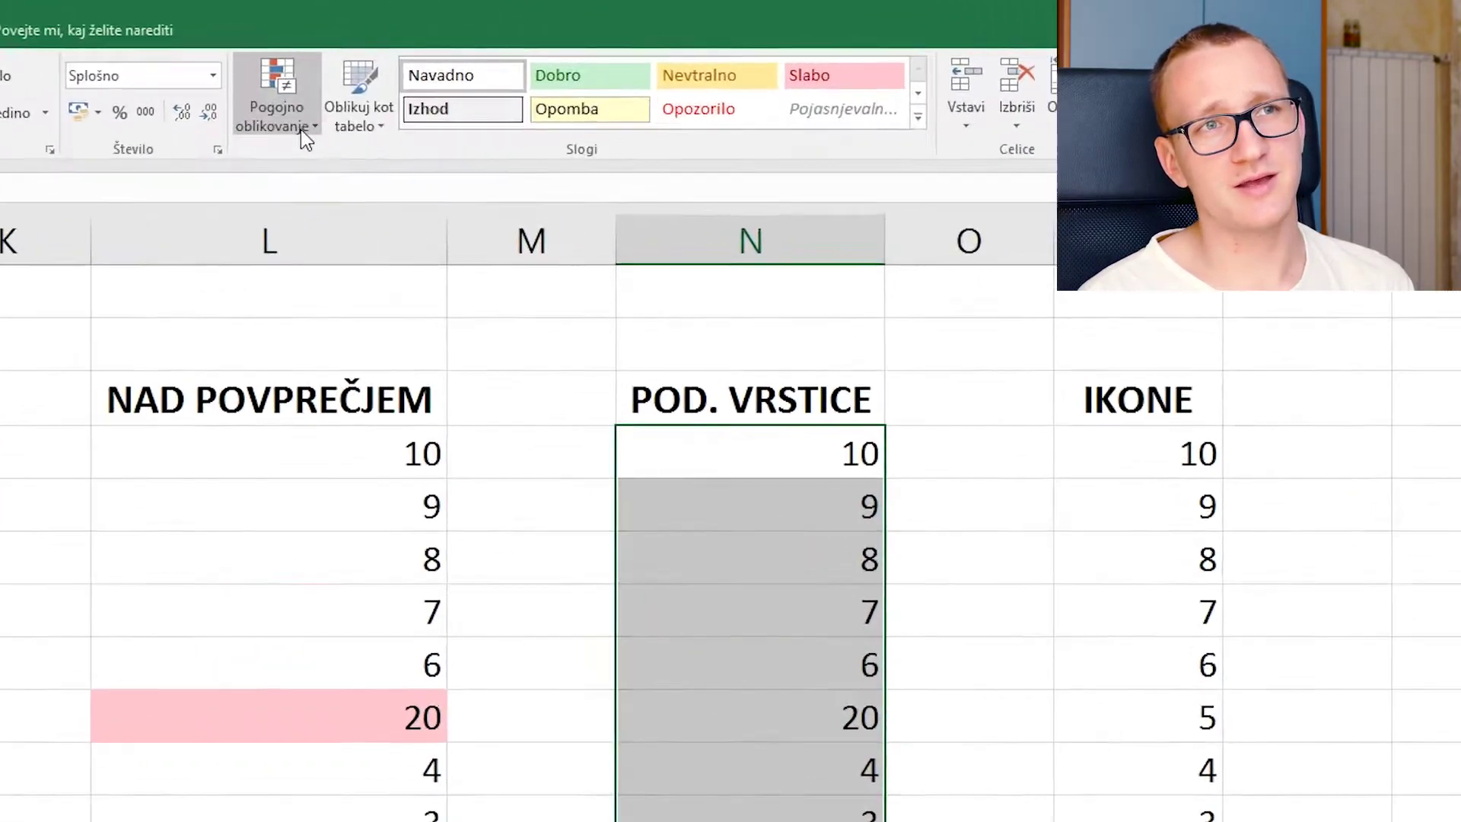
click(662, 99)
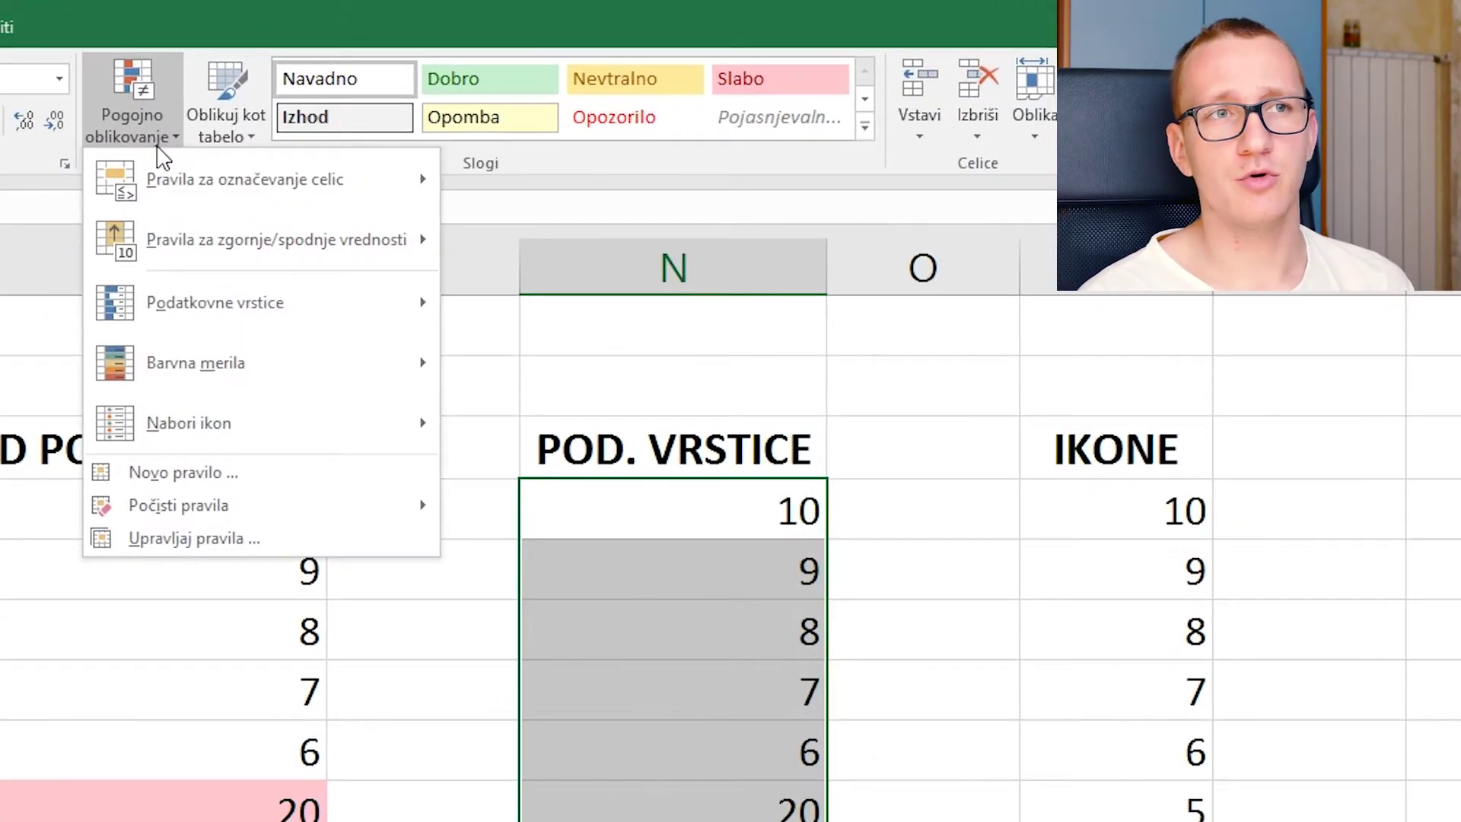
mouse_move(211, 280)
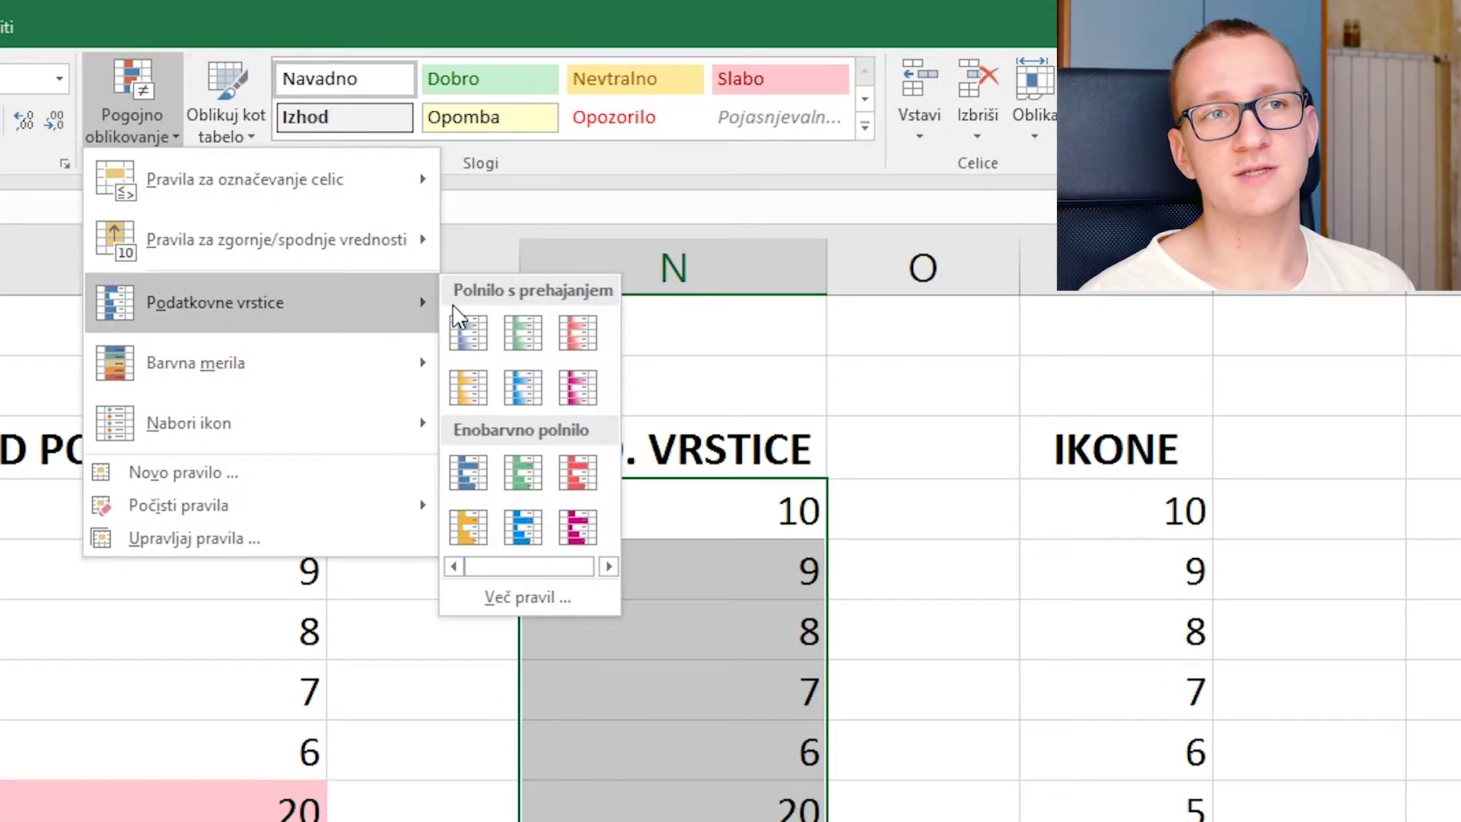
click(535, 481)
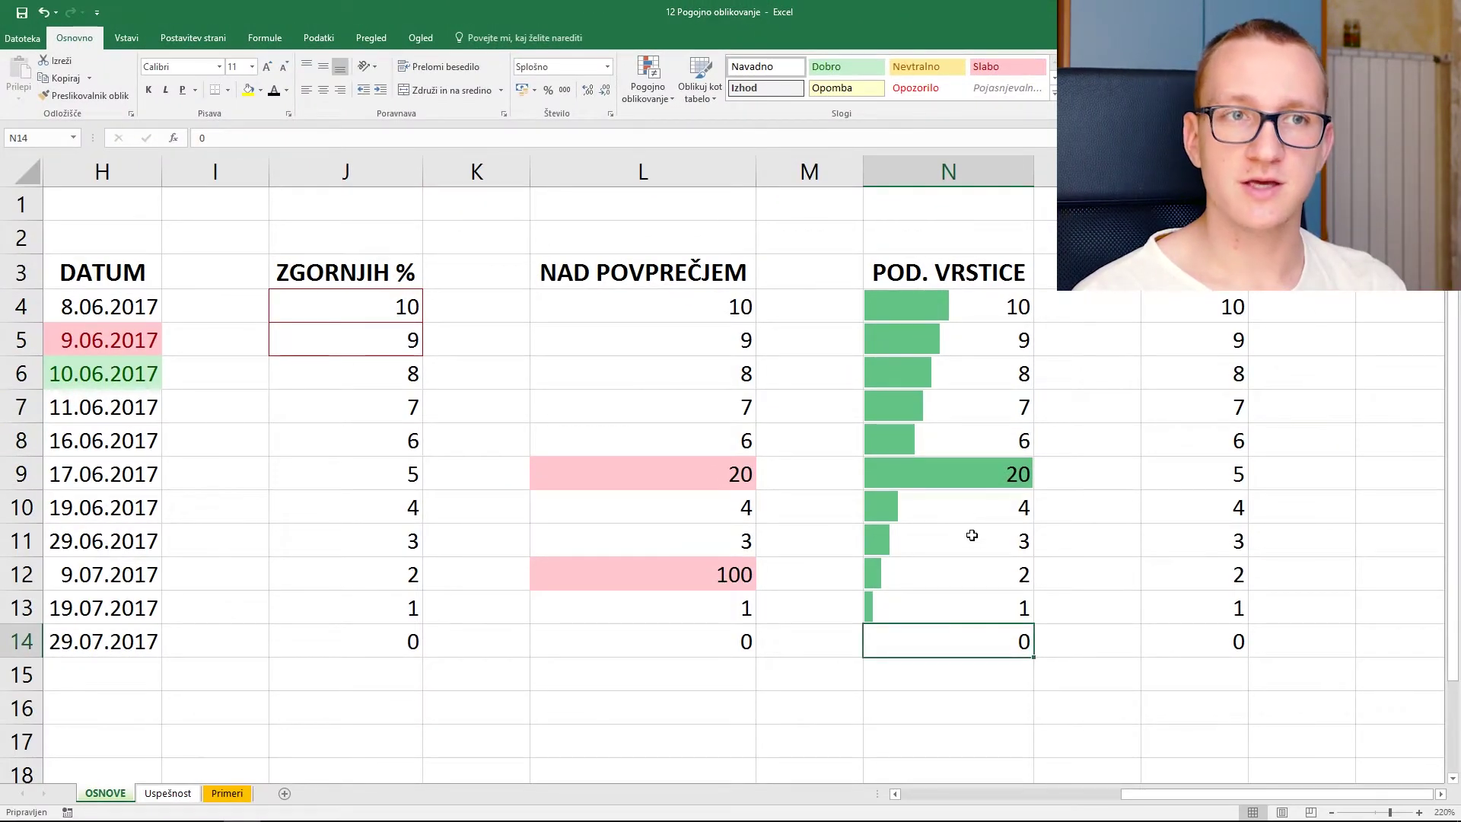
- Change the value in N11 under POD. VRSTICE to 25 to test the data bars
click(963, 477)
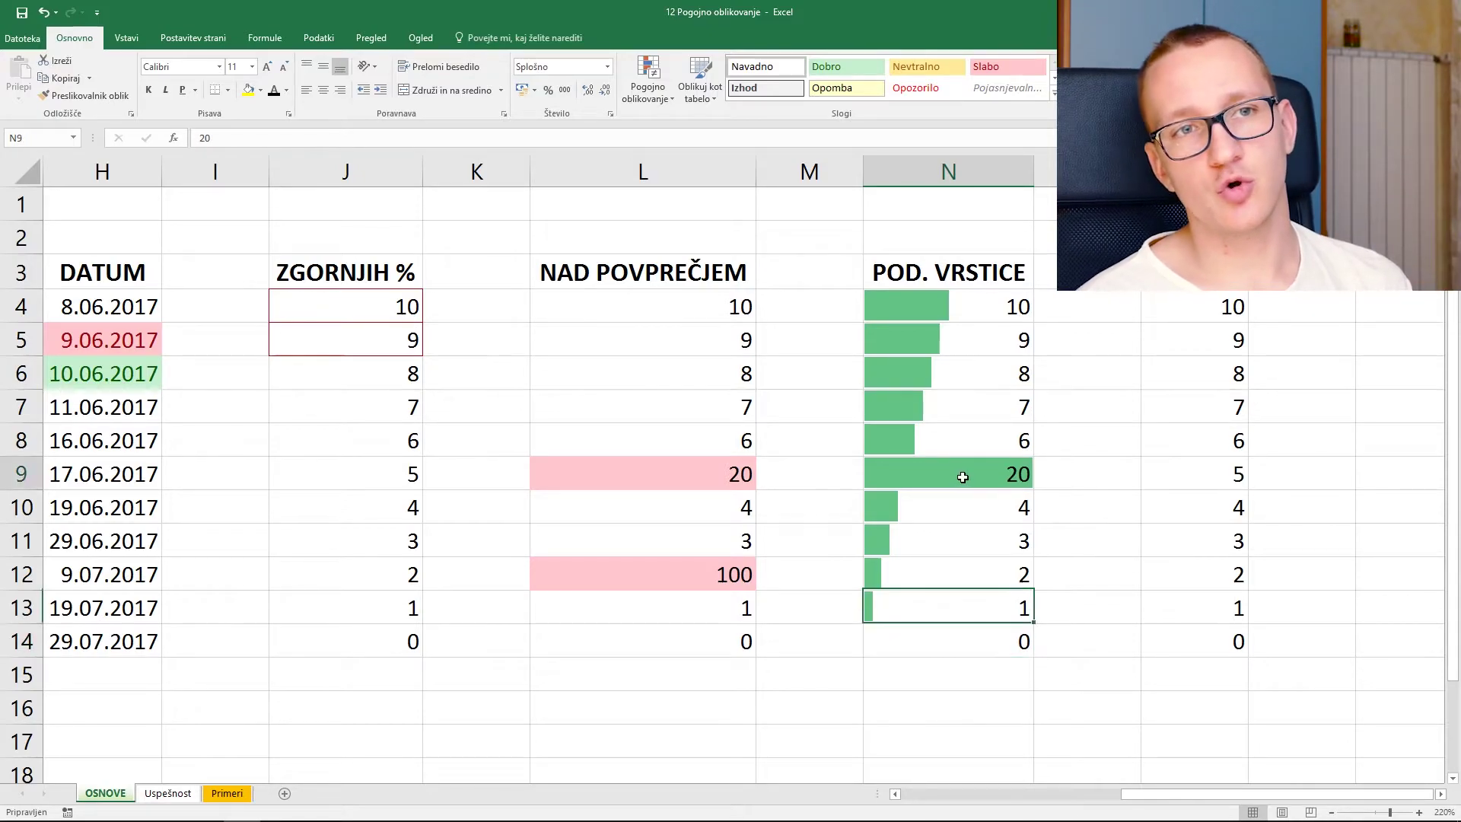
click(969, 545)
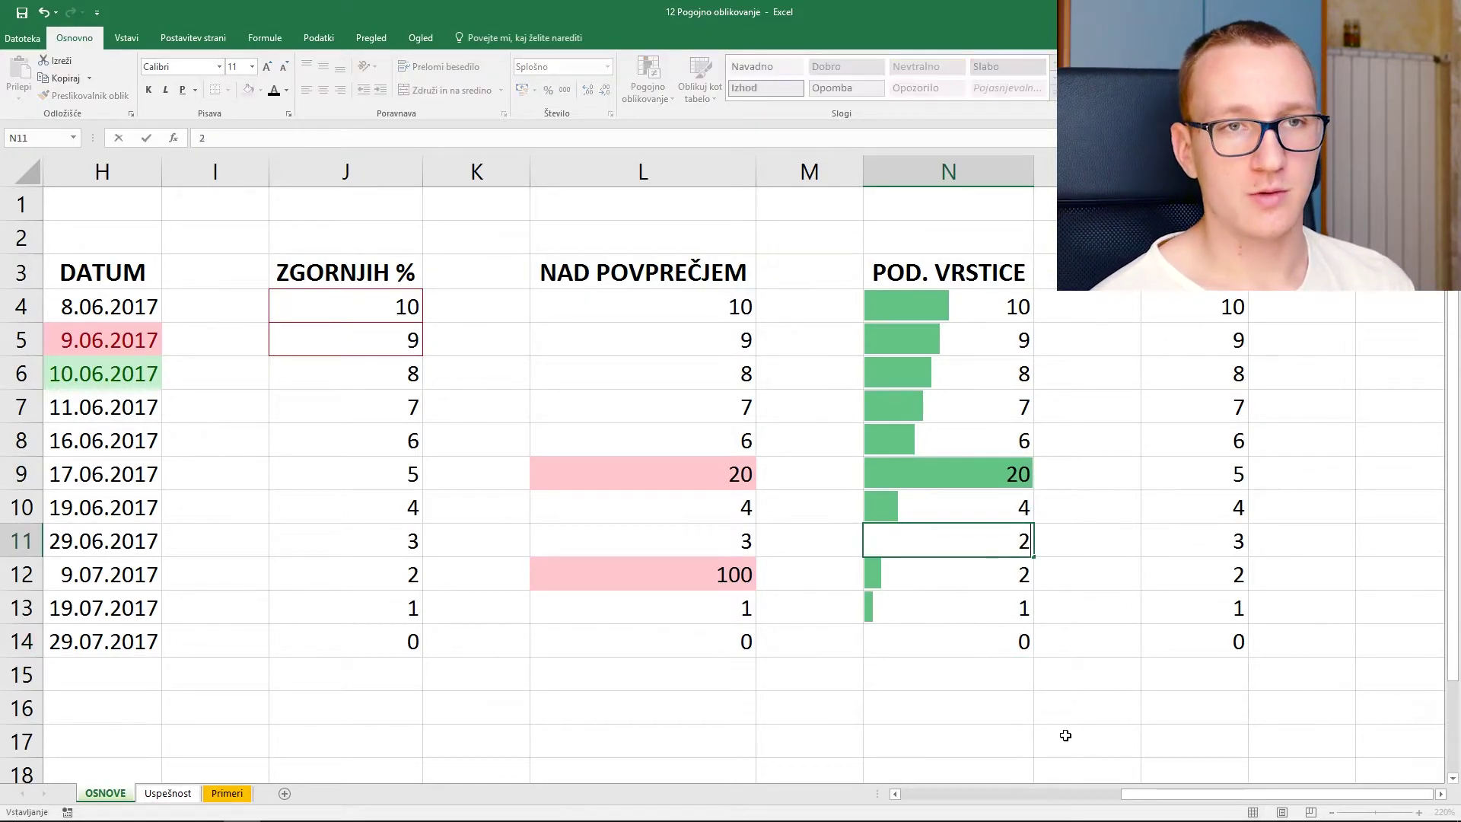
text(25)
key(Return)
key(Return)
- Apply the three traffic lights icon set with dark square rims to the numbers under IKONE (P4:P14)
drag(1195, 306, 1195, 641)
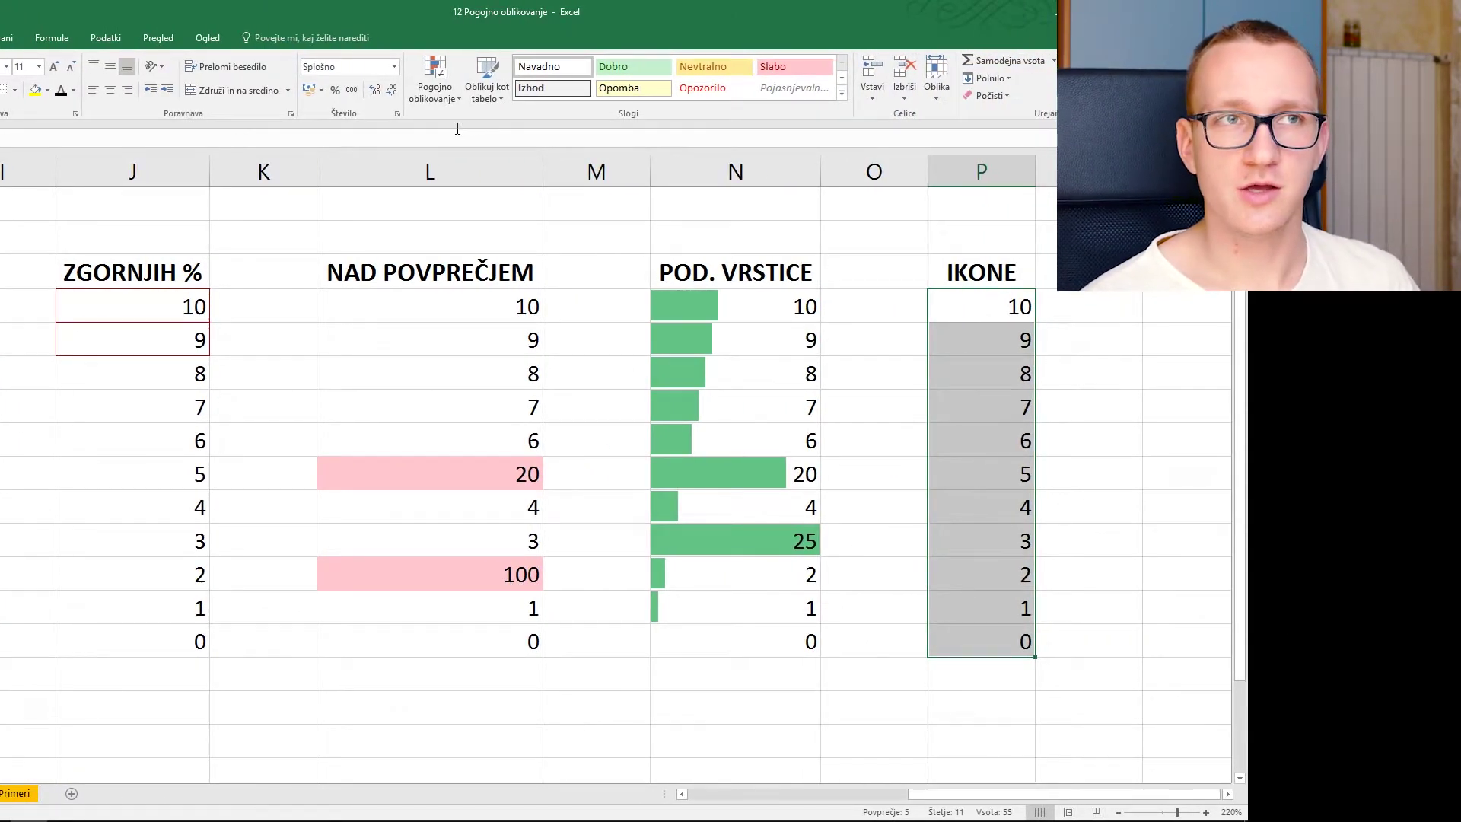
click(431, 92)
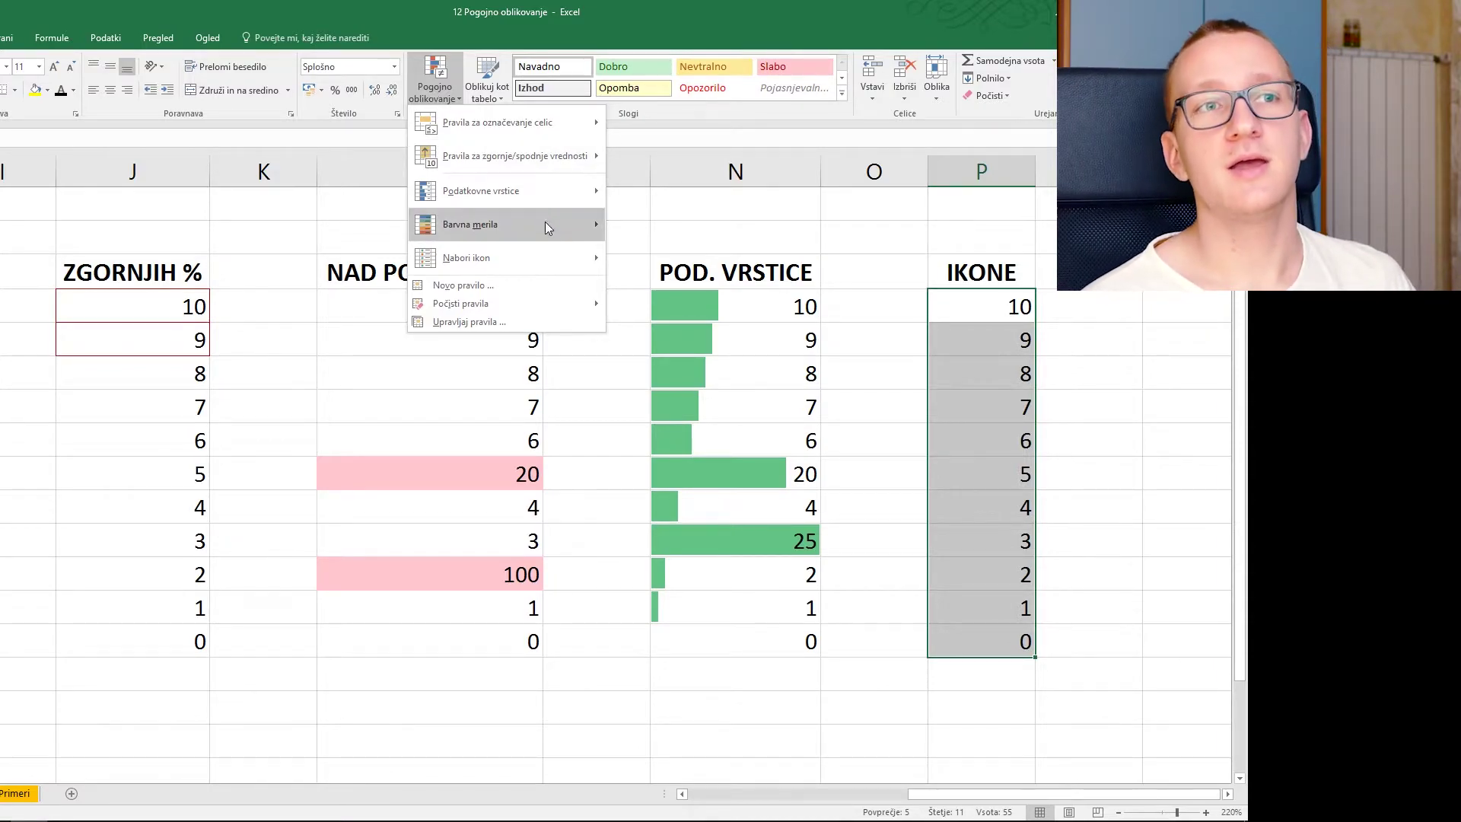
mouse_move(555, 246)
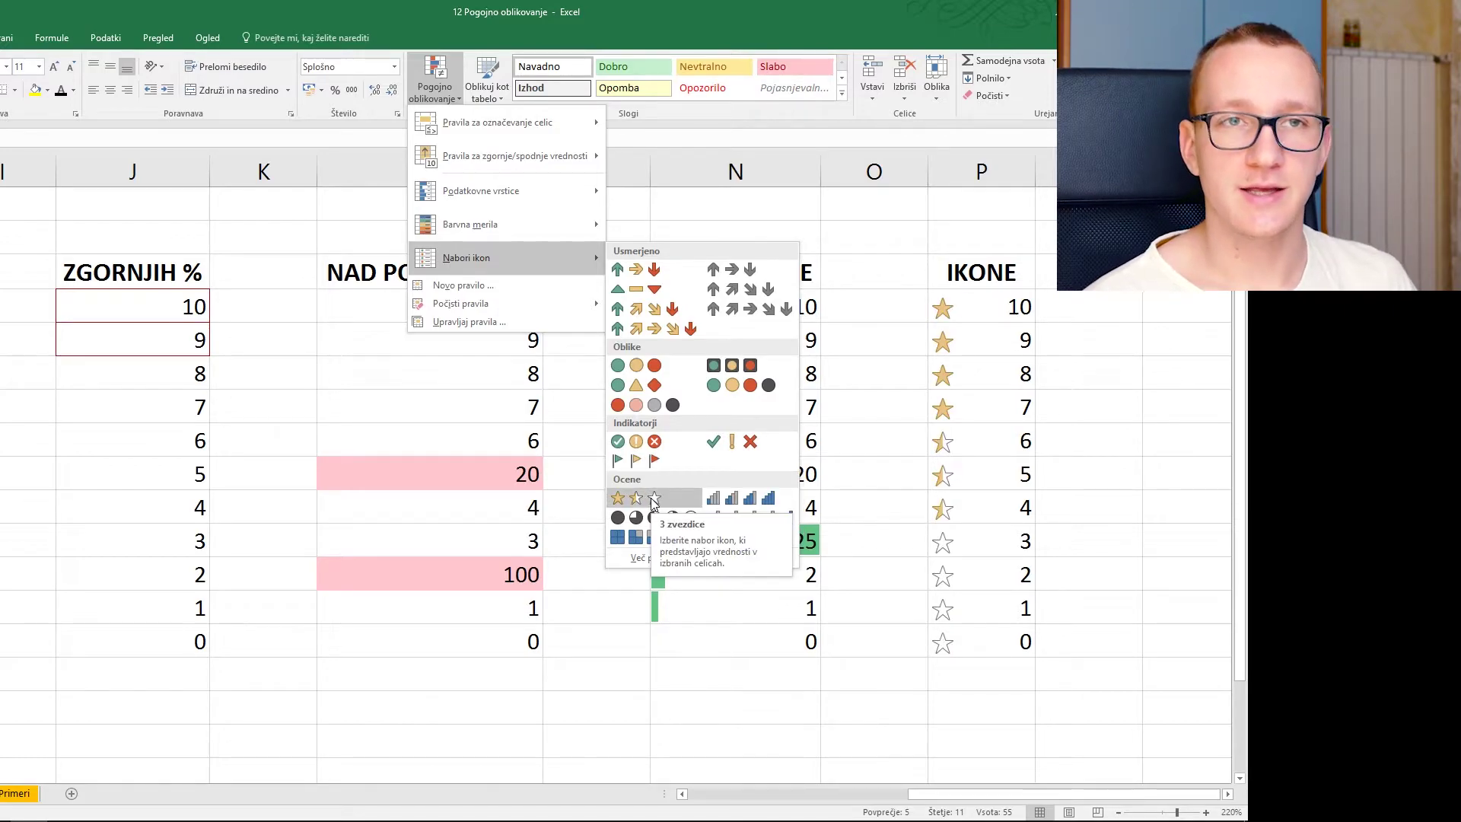
click(718, 363)
click(1000, 307)
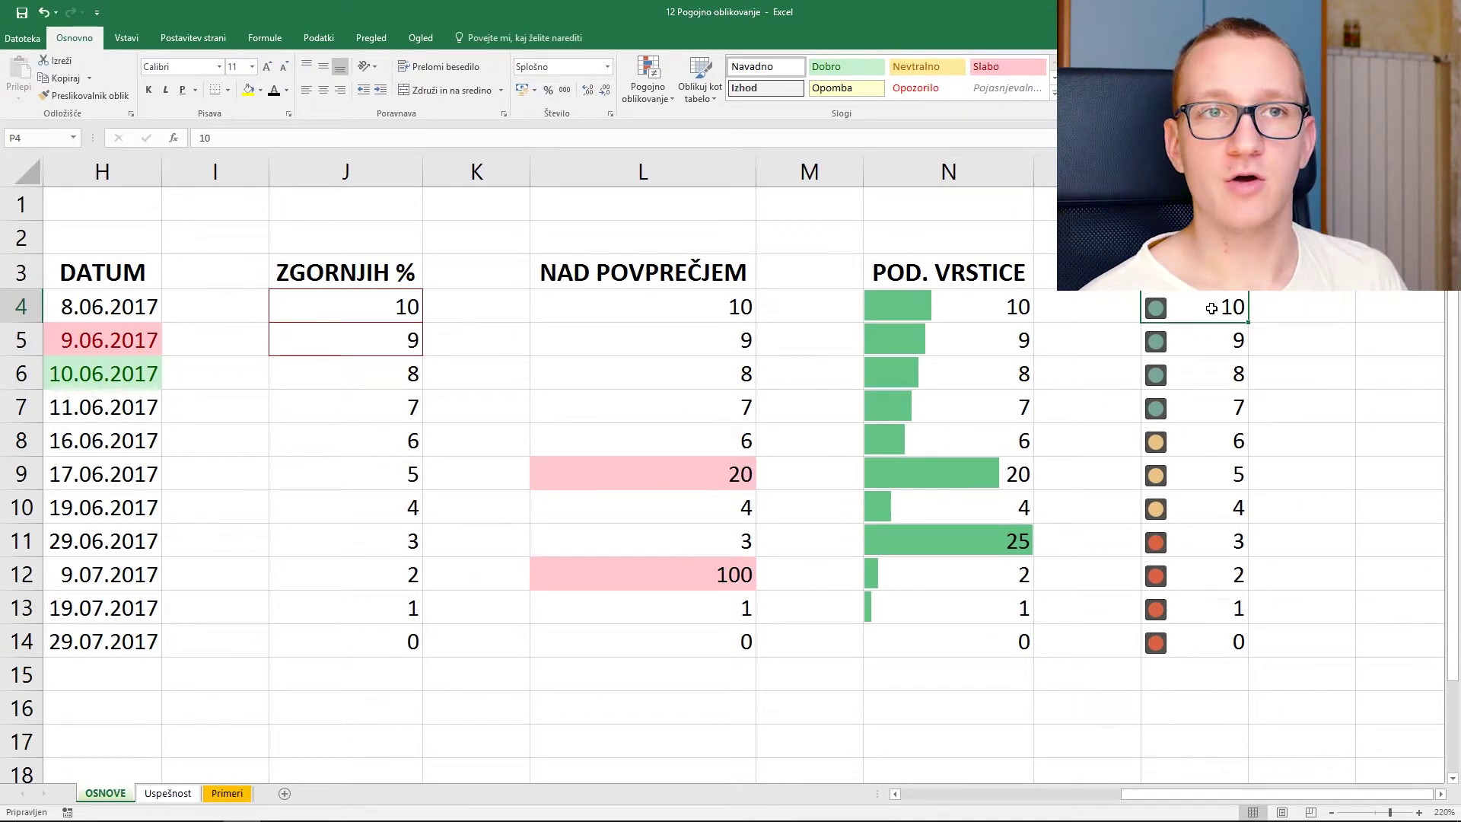
click(1218, 650)
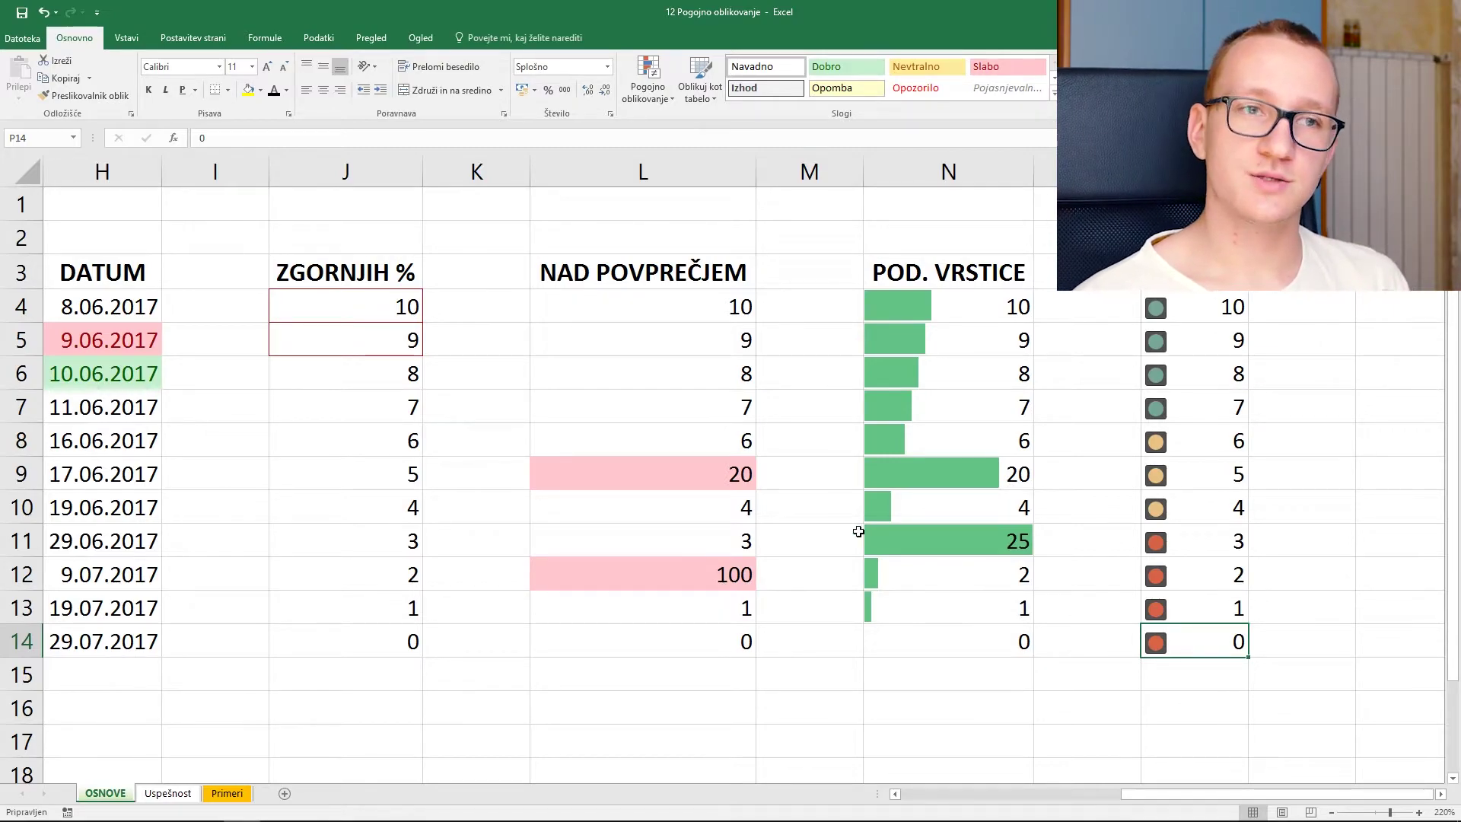
- Switch to the Uspešnost sheet and go to the values under Vrednost prodaje
click(168, 793)
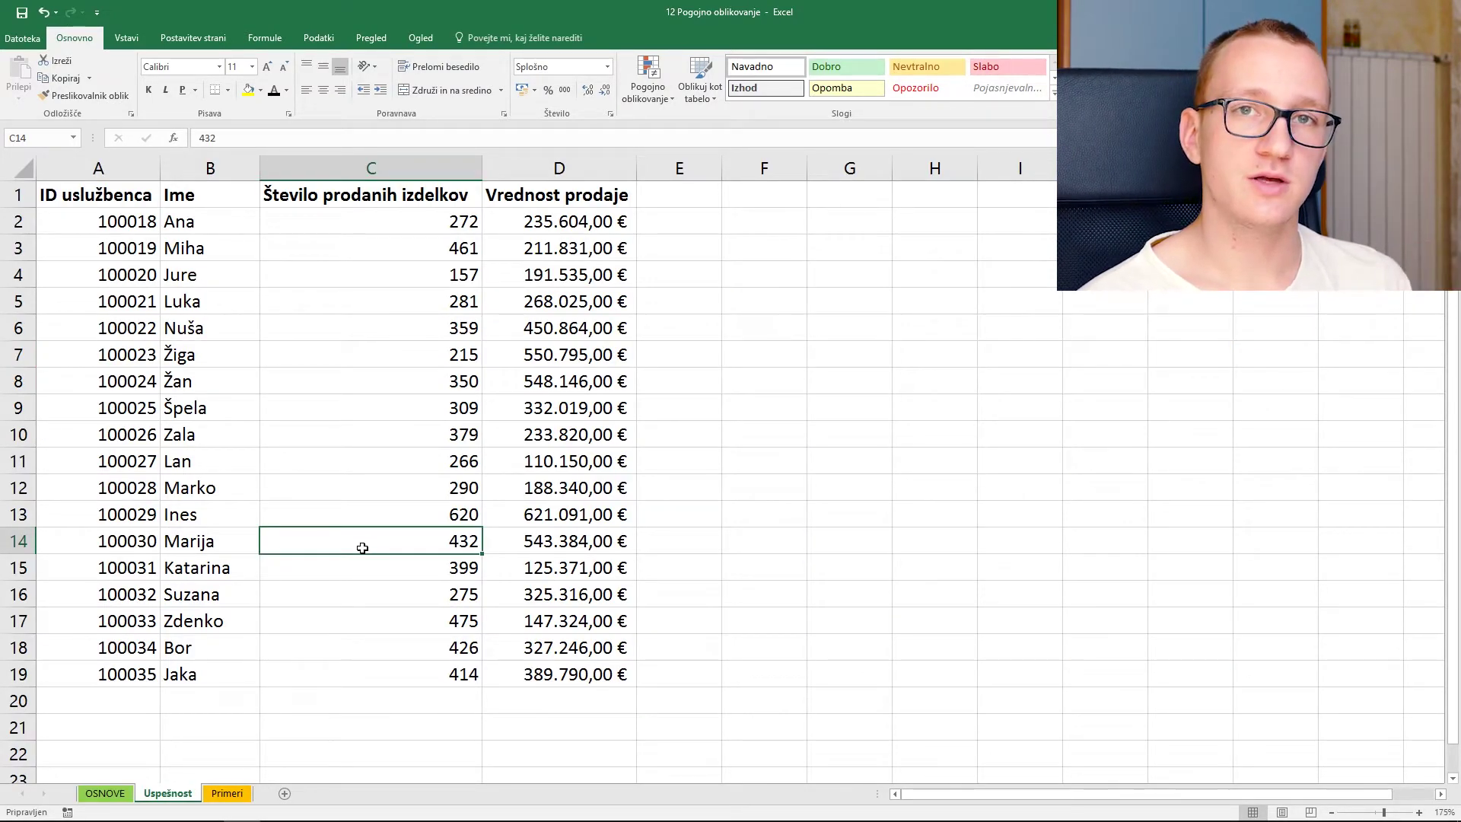
click(557, 242)
key(shift+Down)
key(shift+Down)
key(shift+Down)
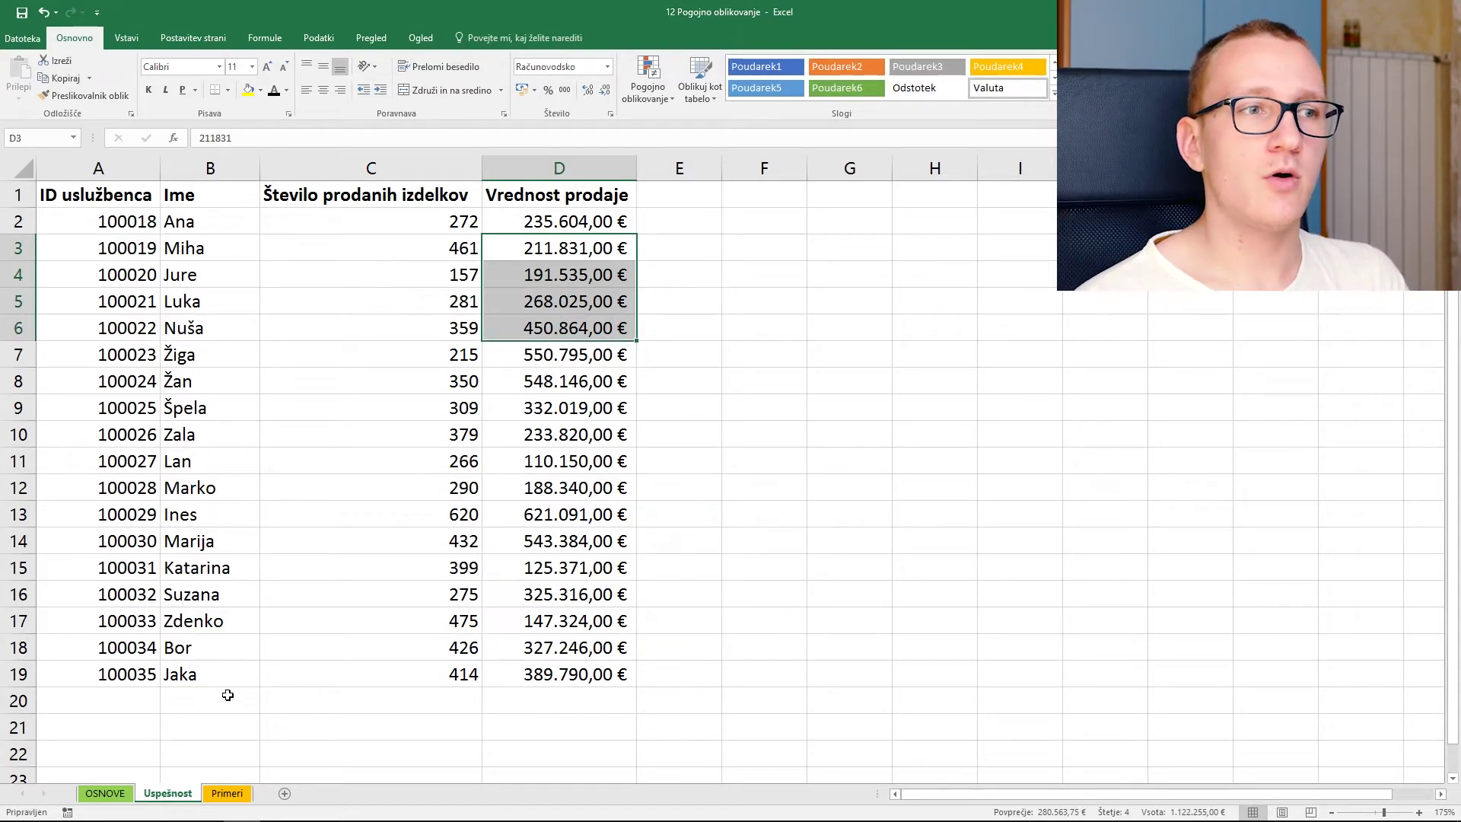
- Add a top-items rule to Število prodanih izdelkov (C2:C19) that marks the top 5 values with green fill and dark green text
click(455, 224)
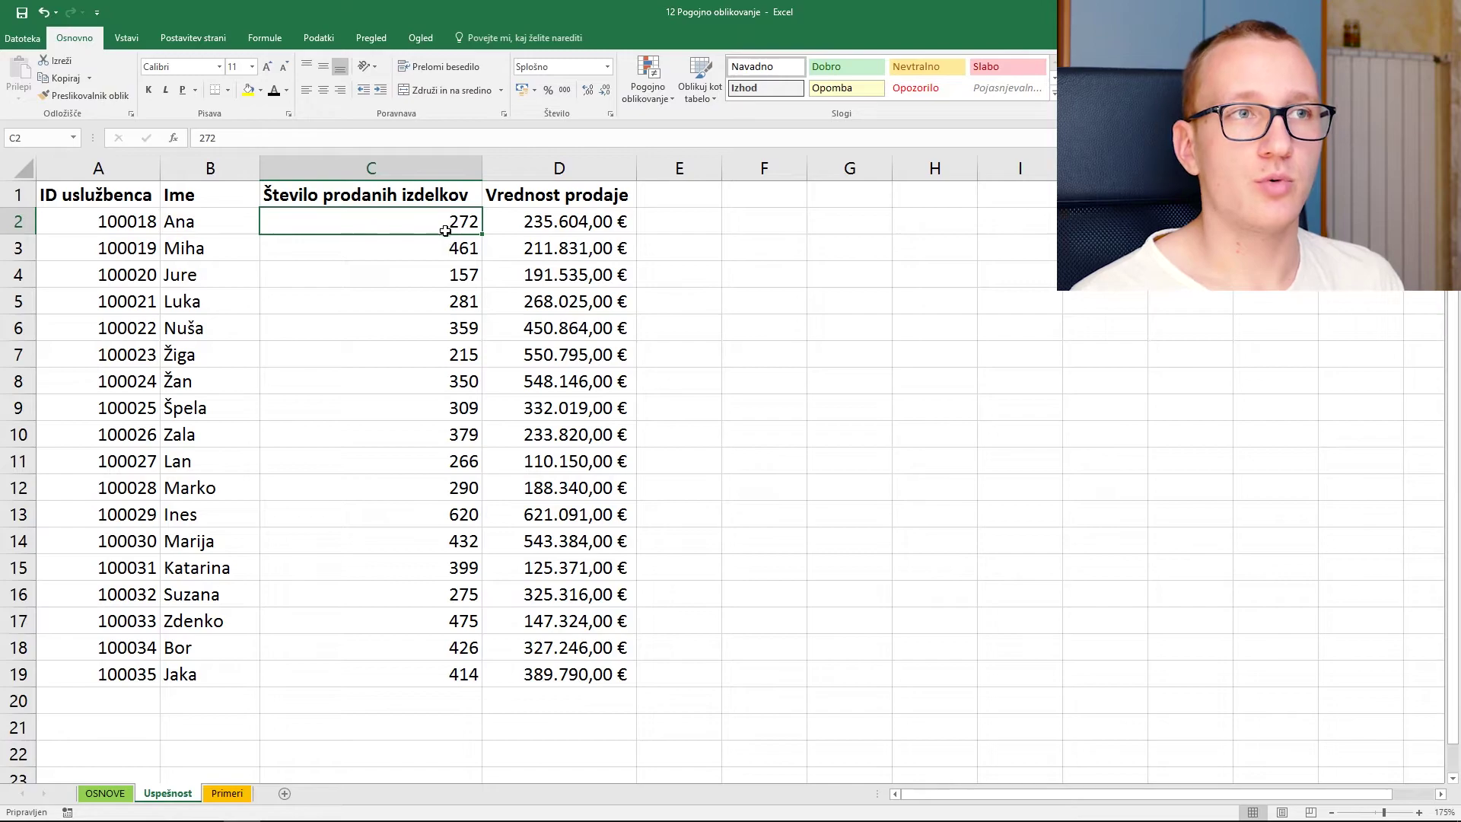
drag(444, 222, 435, 678)
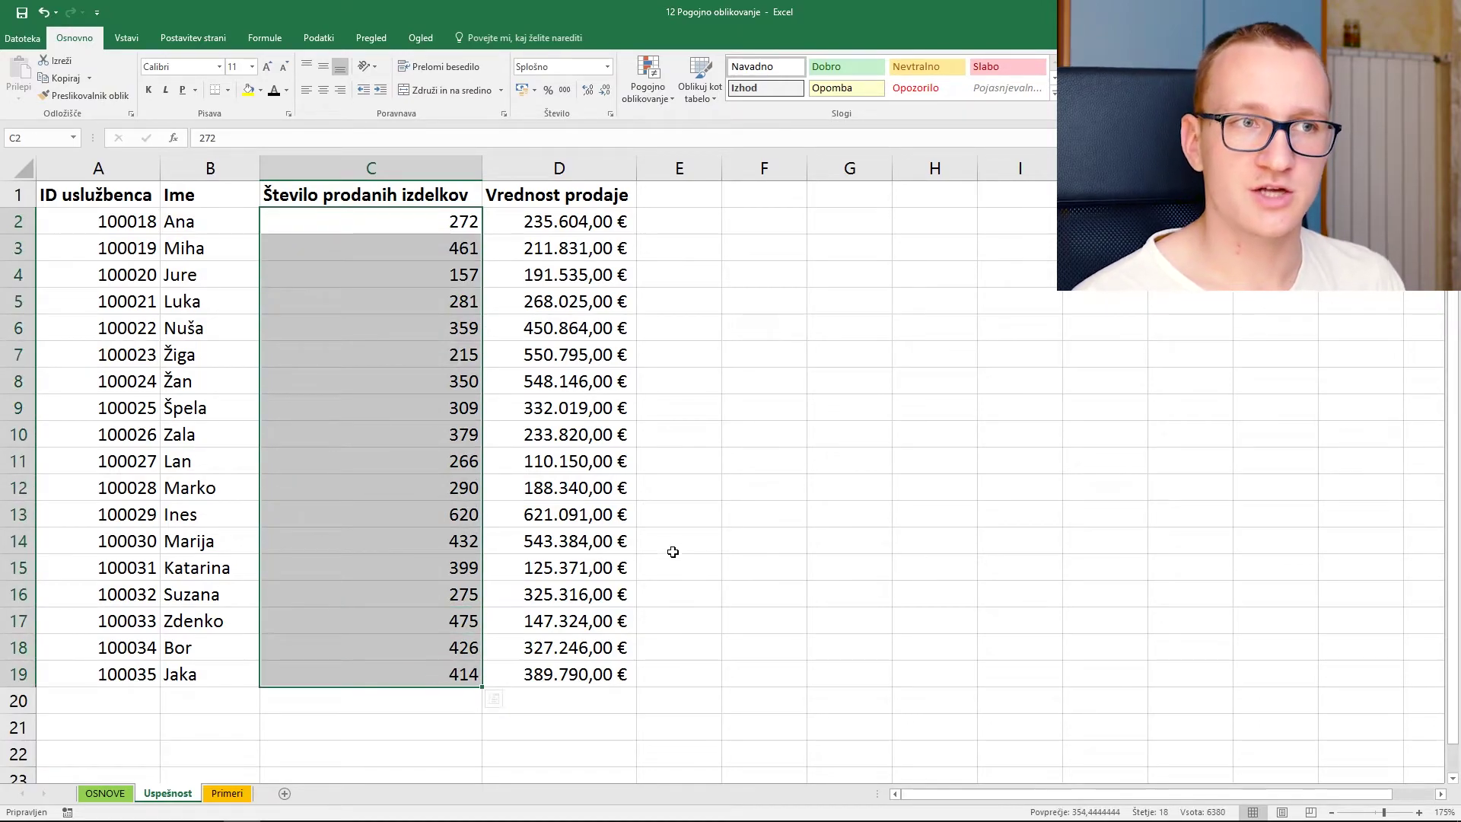
click(653, 77)
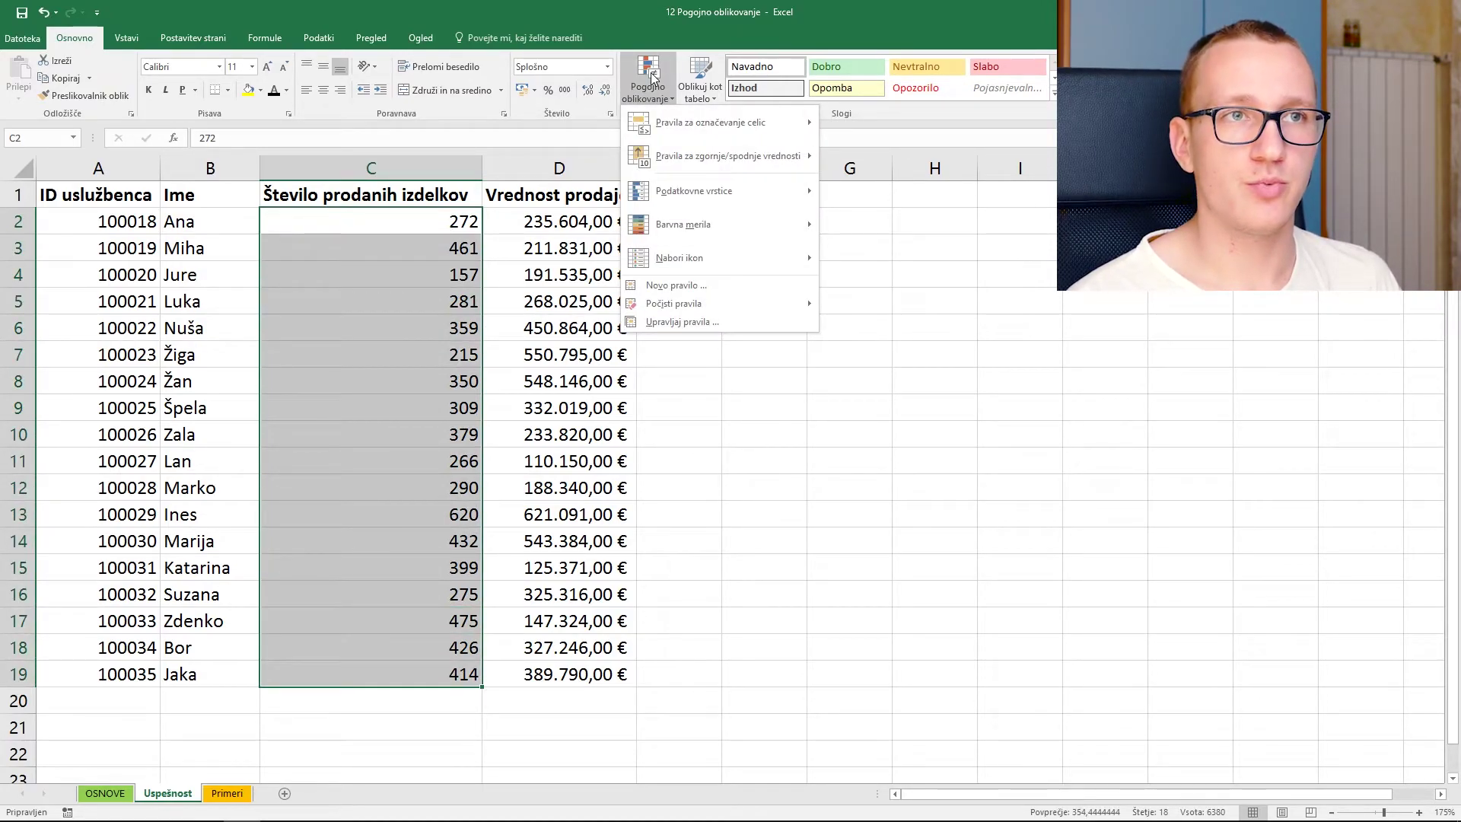
mouse_move(692, 159)
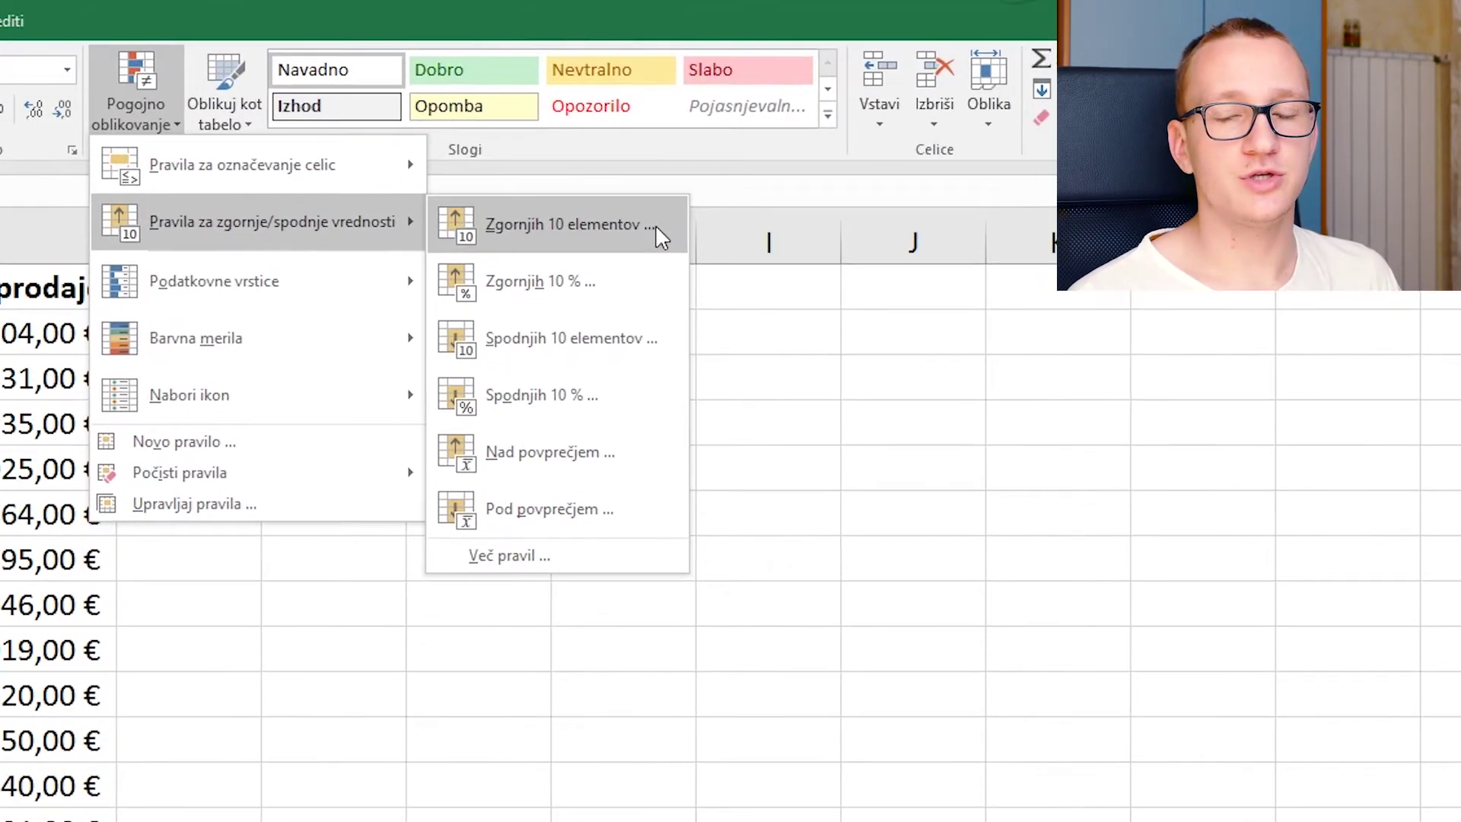
click(655, 225)
click(589, 785)
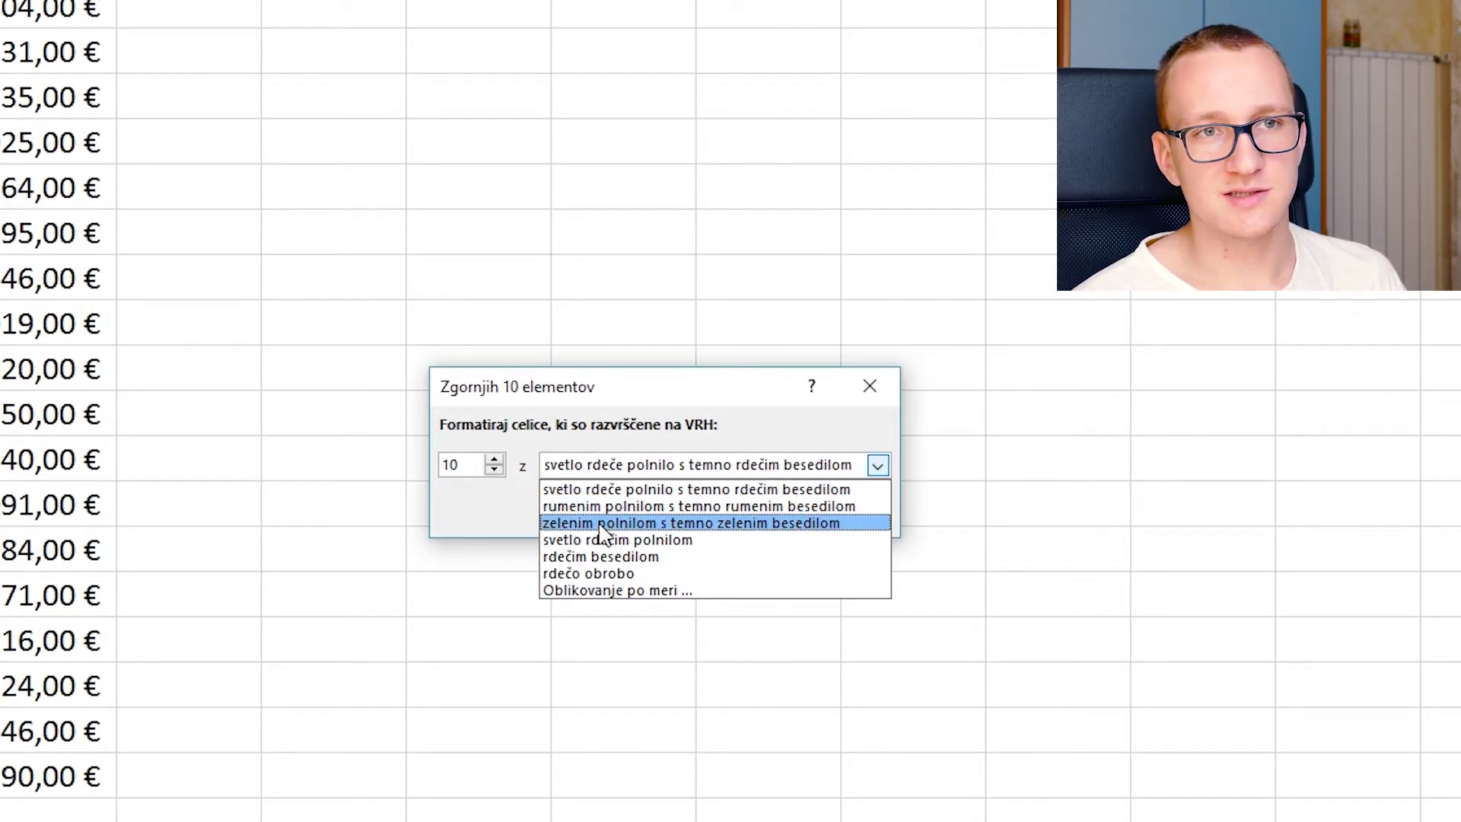
click(600, 525)
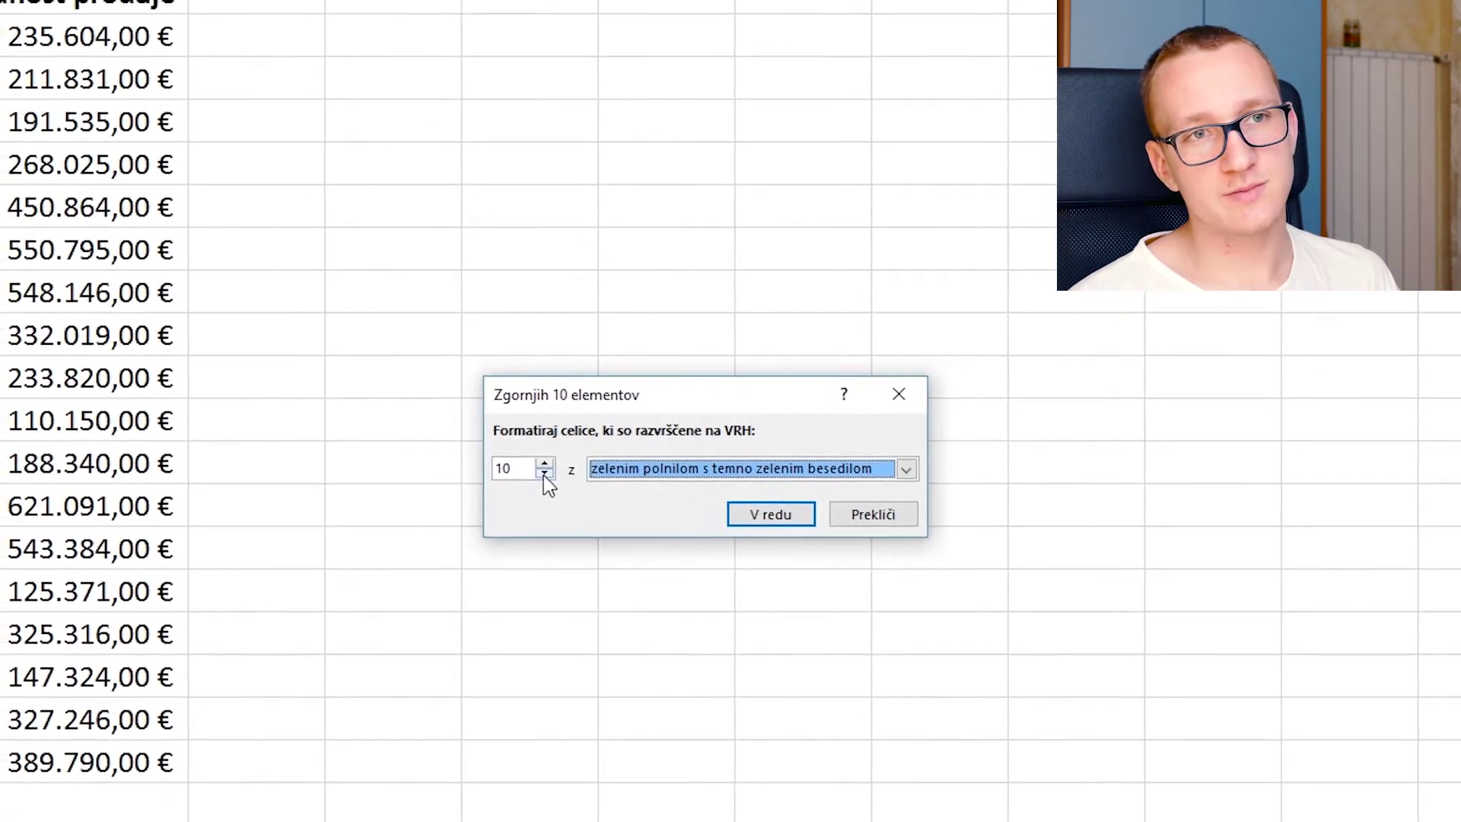
click(542, 473)
click(542, 474)
click(542, 473)
click(542, 473)
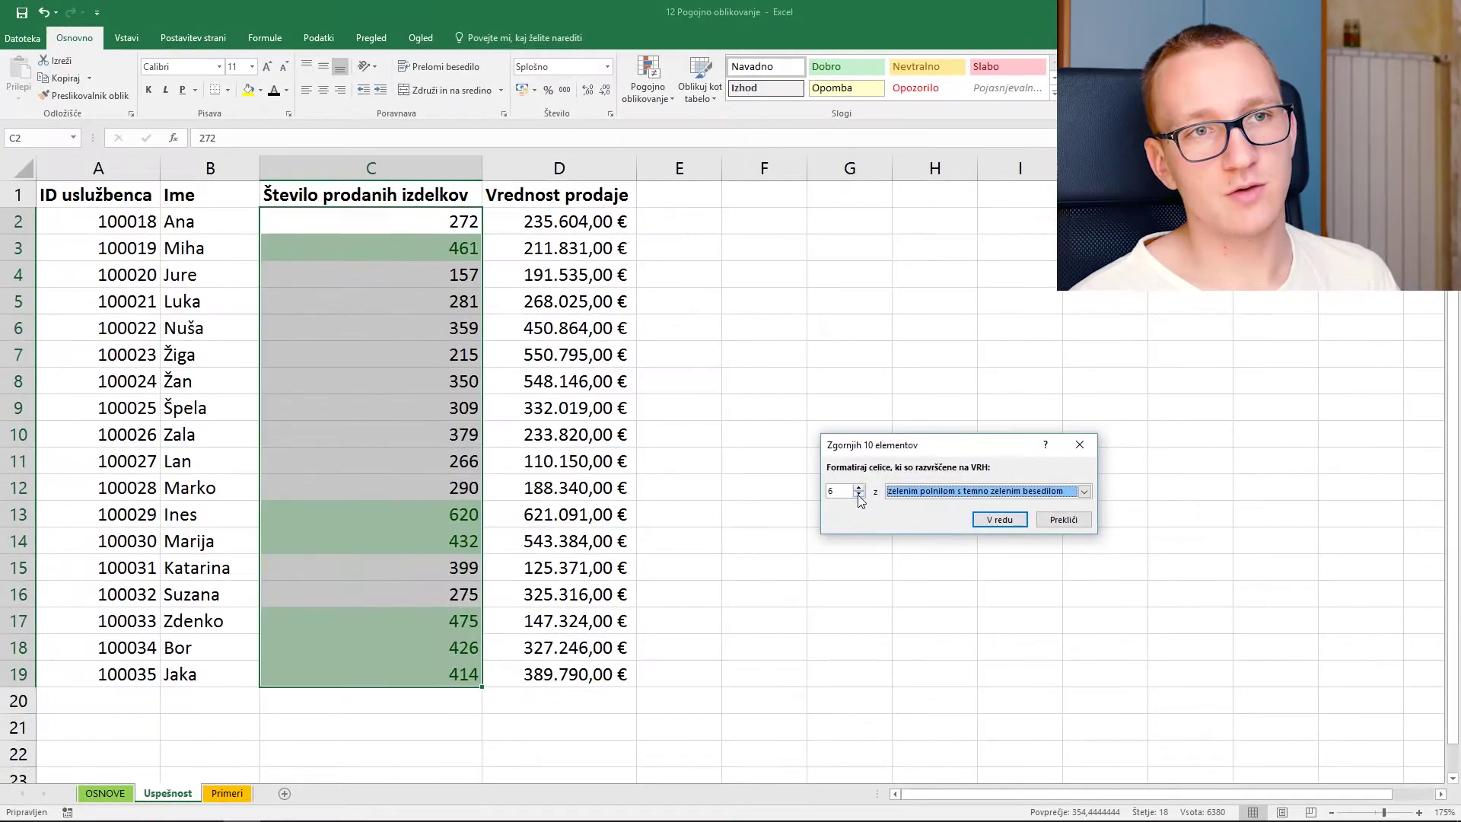
click(858, 495)
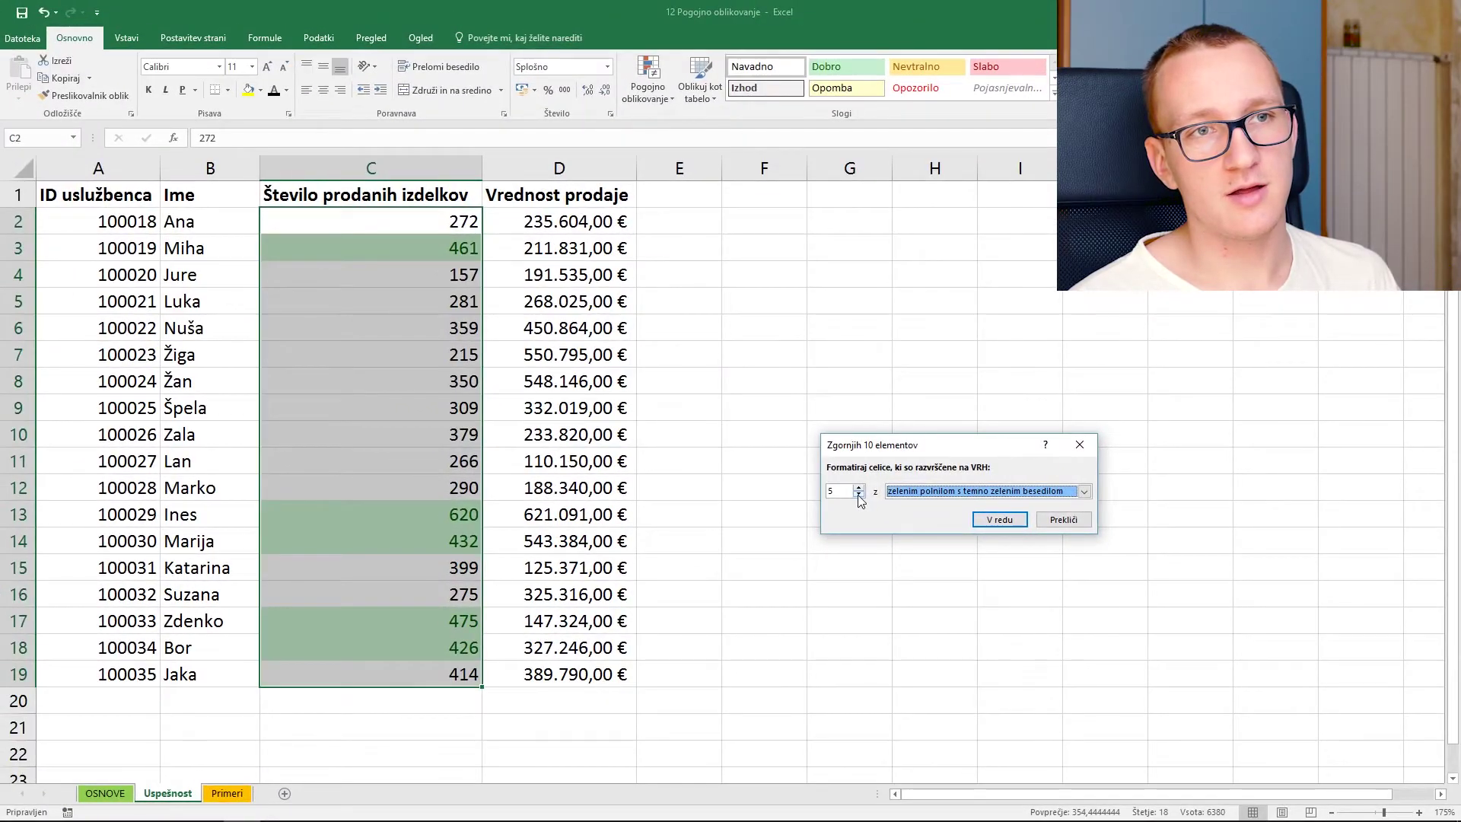
click(999, 519)
click(371, 355)
- Add an above-average rule to Vrednost prodaje (D2:D19) that formats matching cells with yellow fill and dark yellow text
drag(586, 228, 579, 674)
click(648, 80)
mouse_move(682, 155)
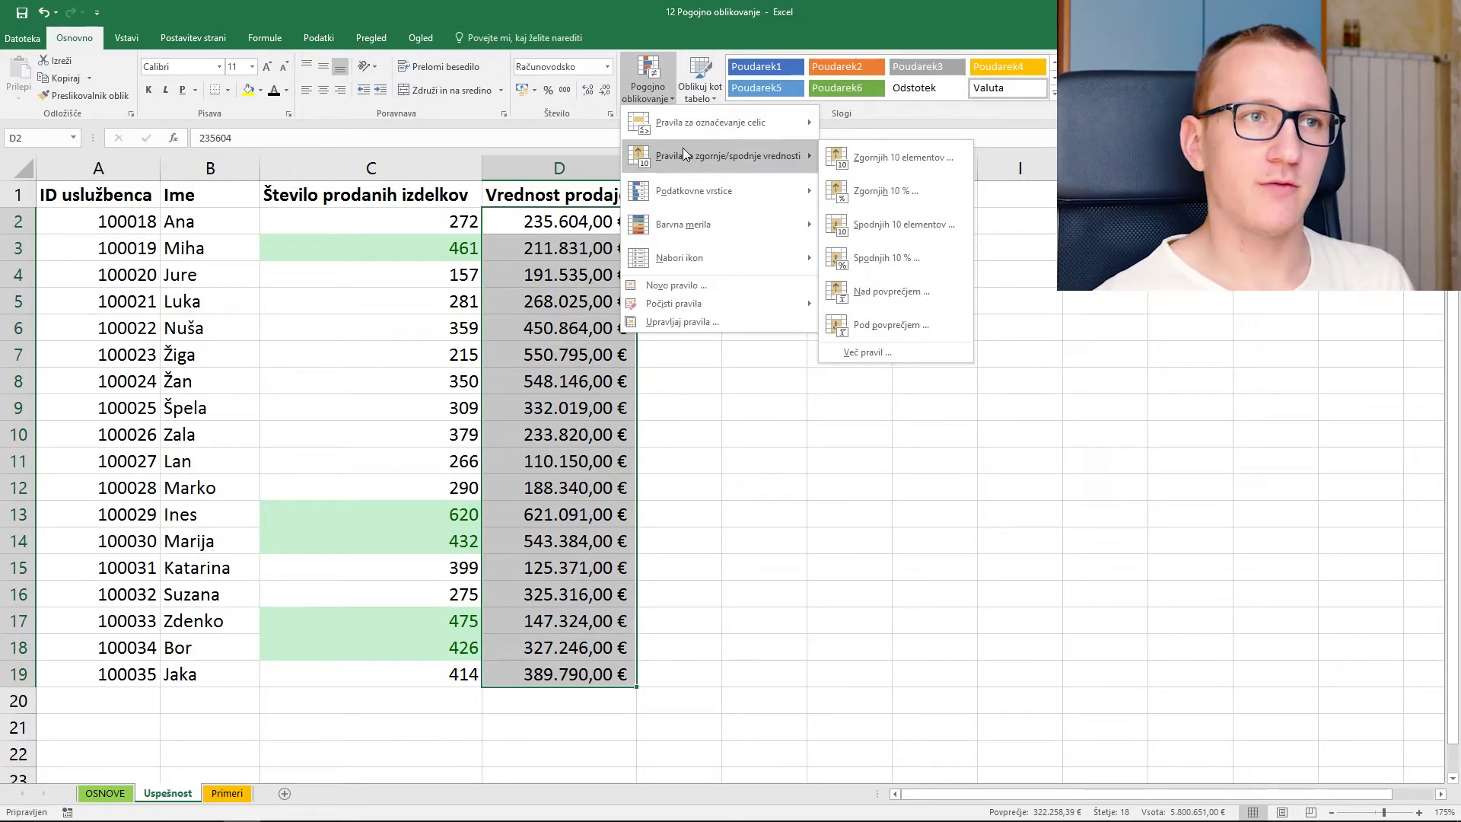
click(886, 291)
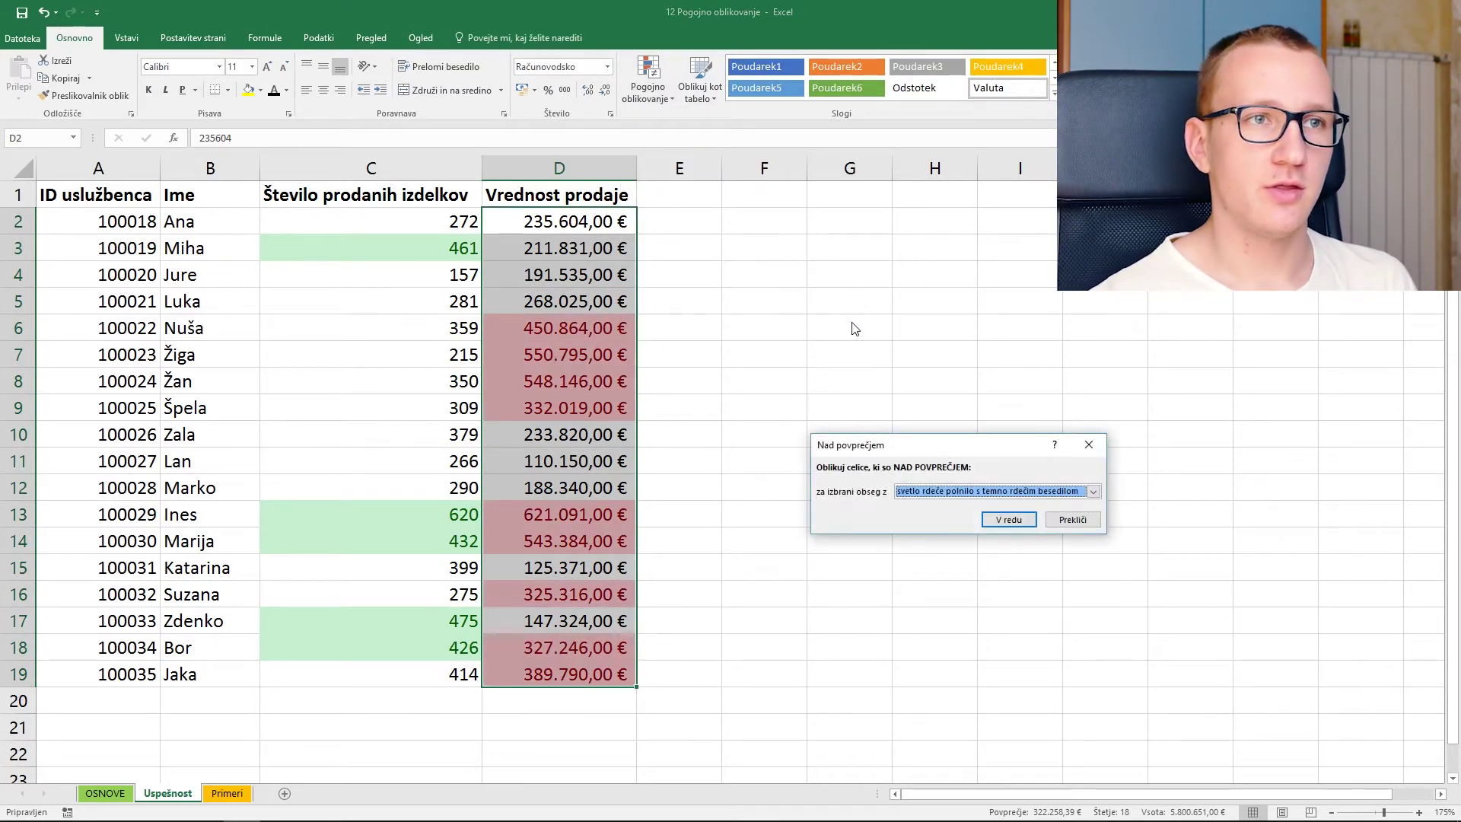
click(947, 492)
click(947, 511)
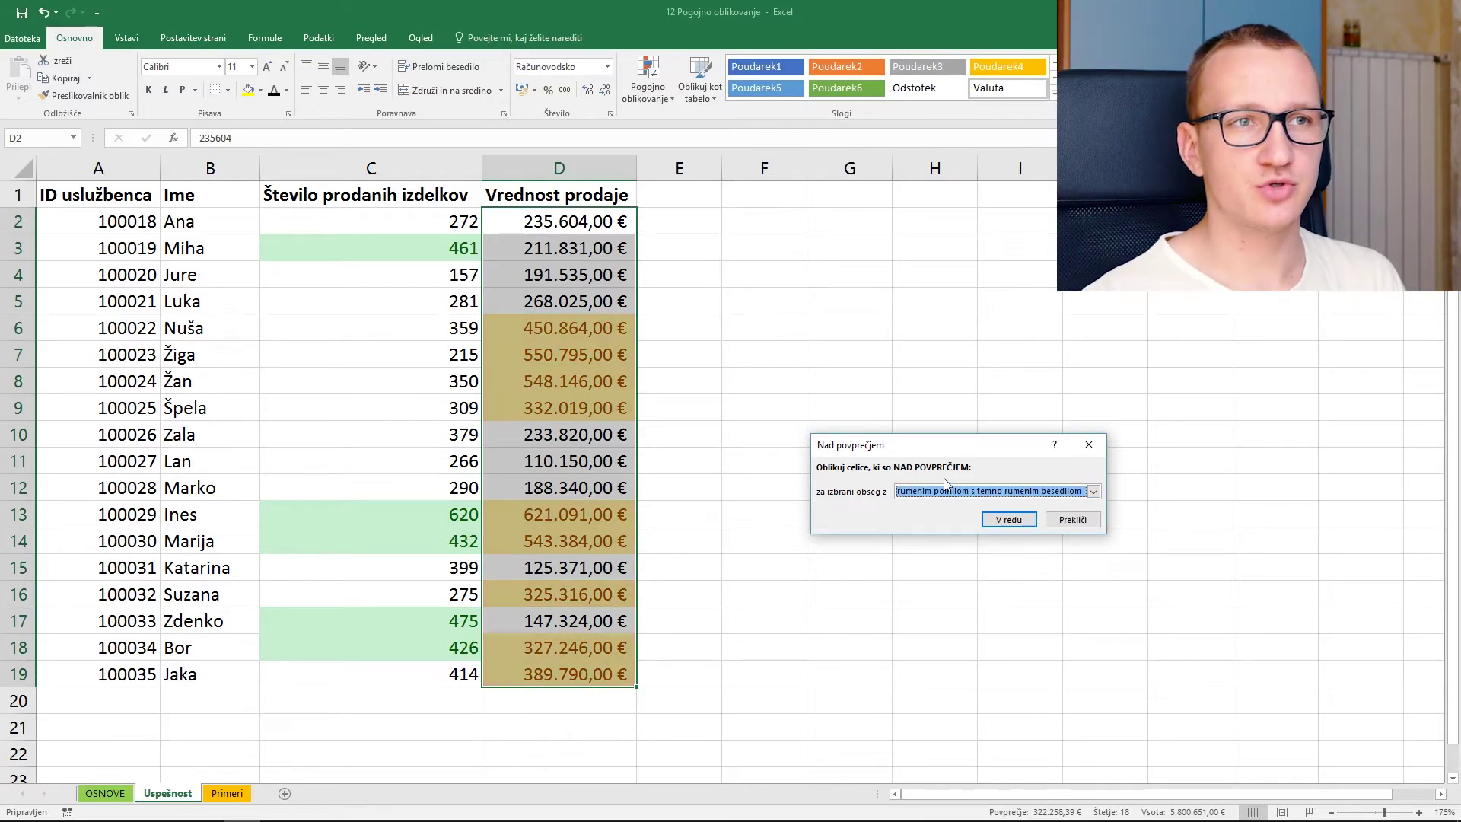
click(1008, 519)
click(669, 485)
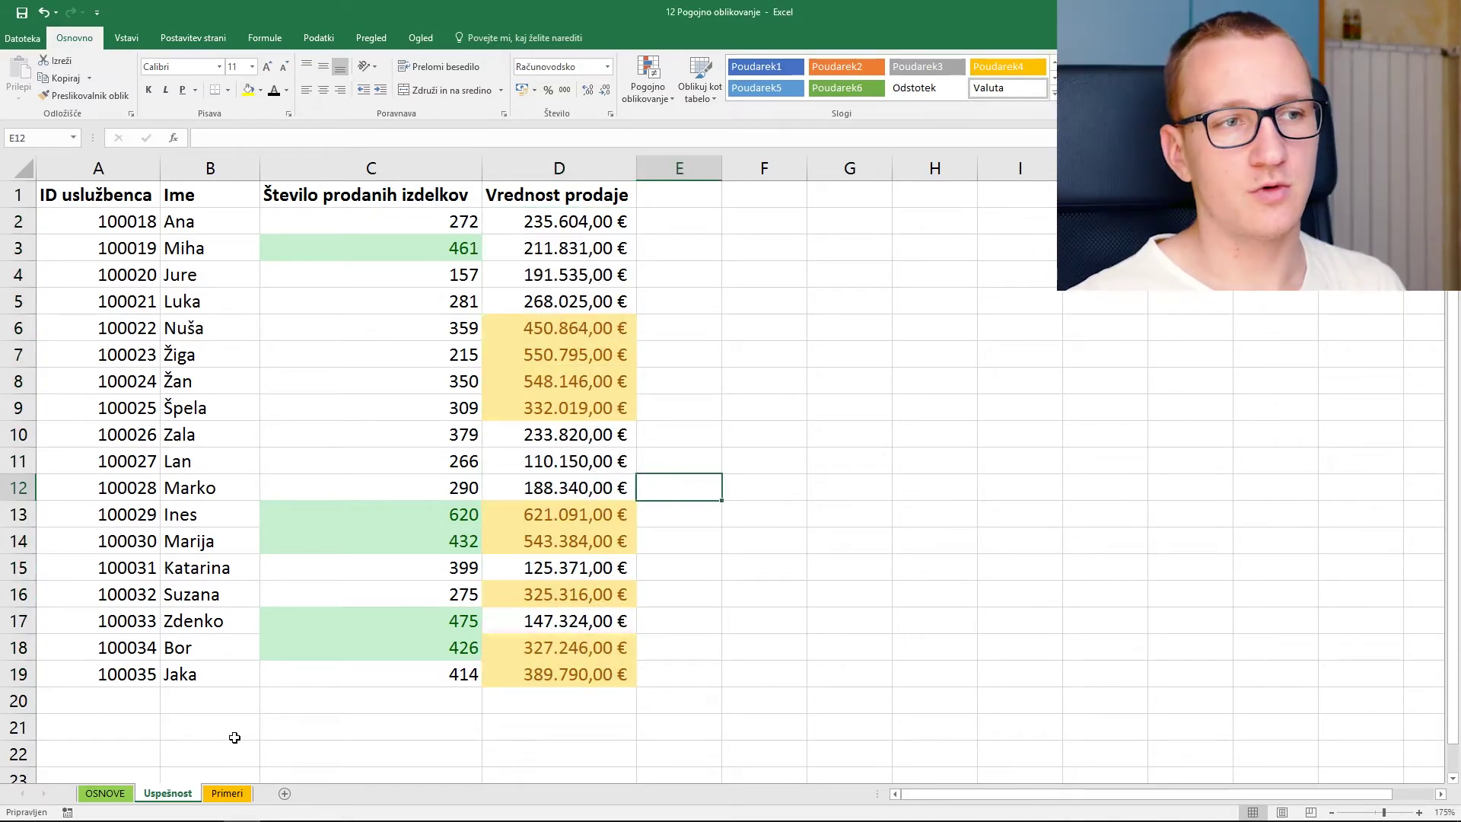
- Switch to the Primeri sheet with the signal, temperature, grade and order example tables
click(227, 793)
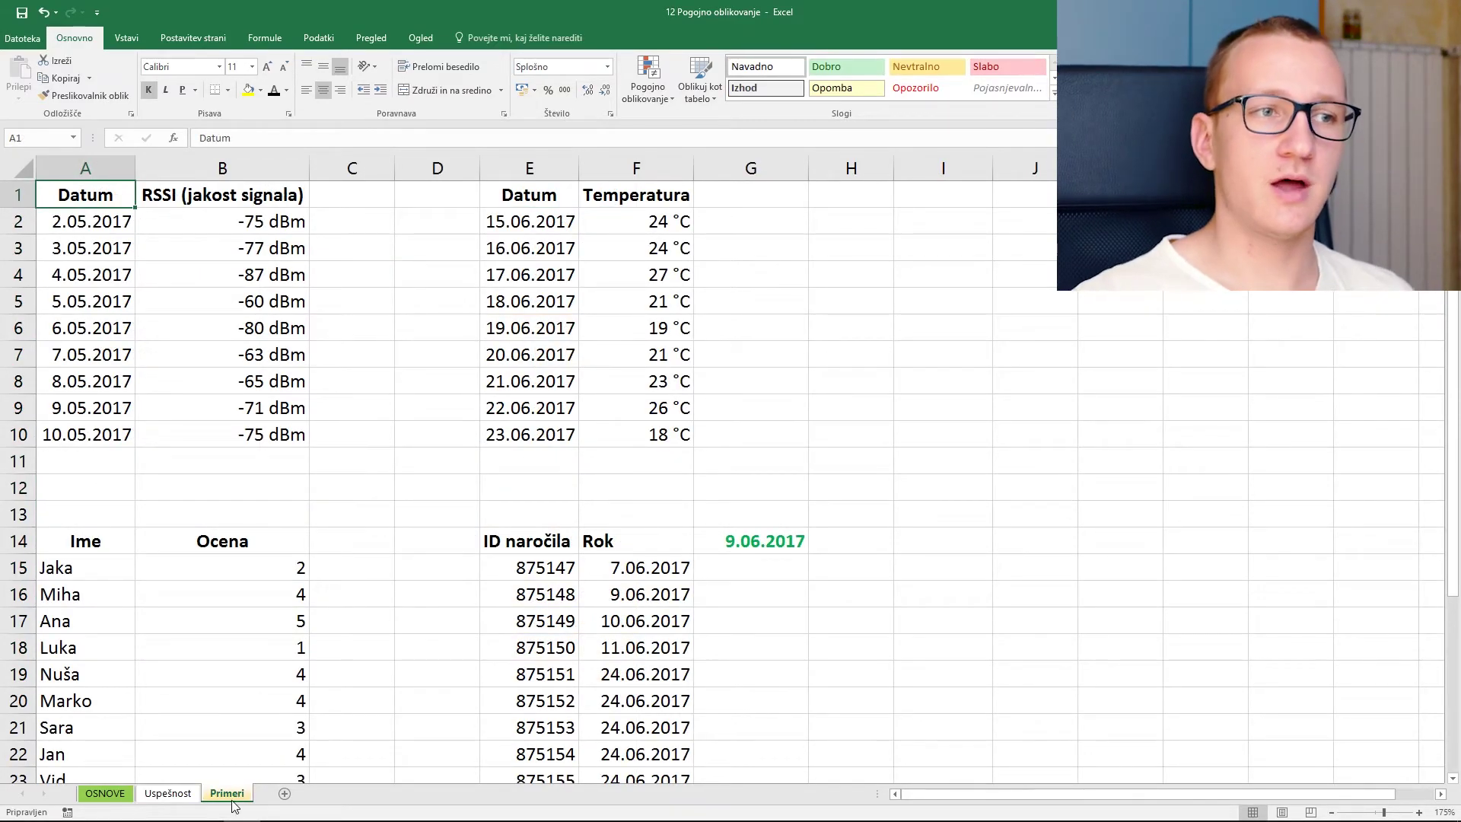
- Apply the four-level blue signal-bar icon set to the RSSI (jakost signala) values in B2:B10
drag(290, 220, 286, 434)
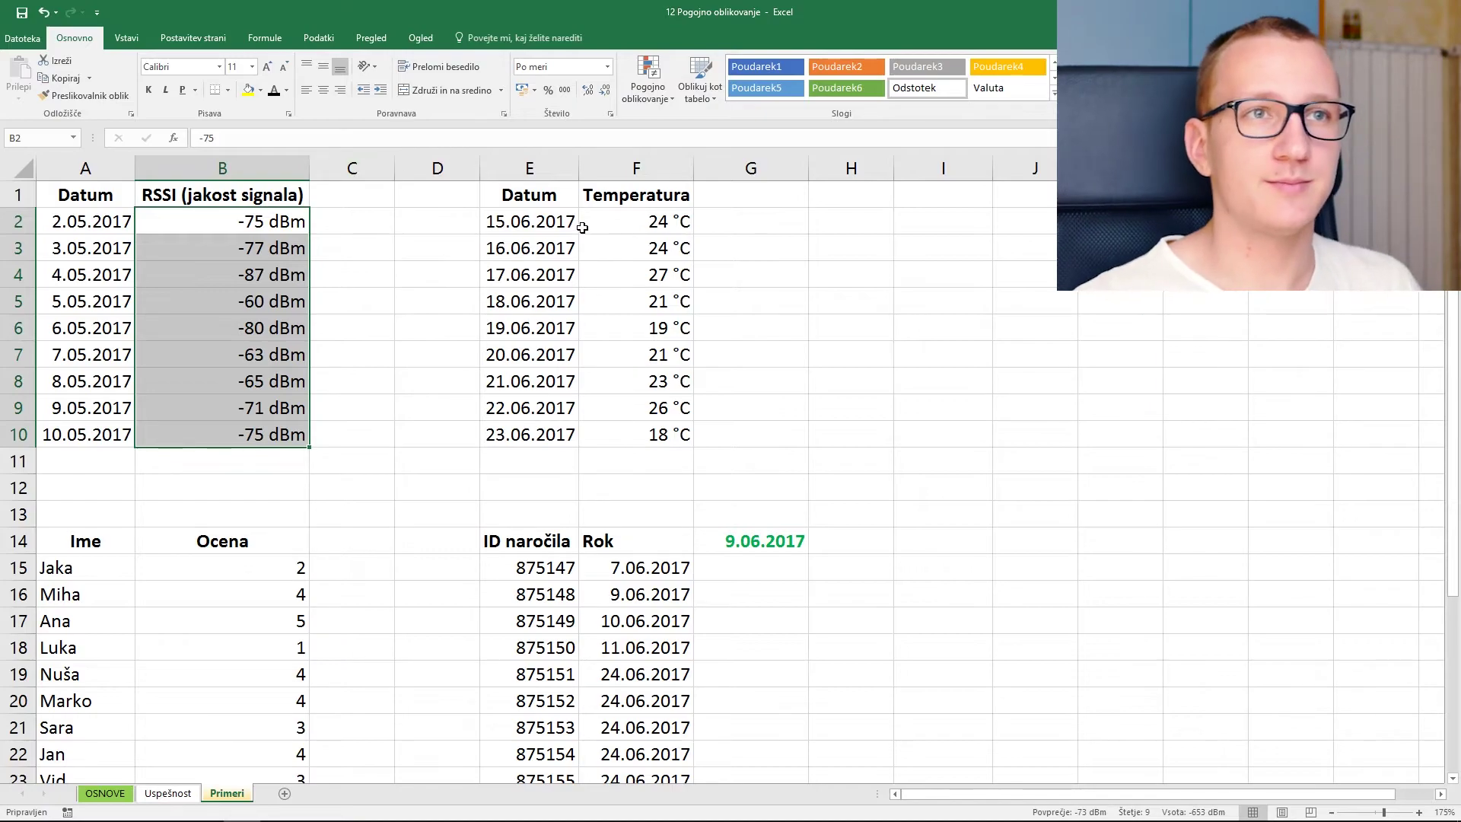
click(648, 87)
mouse_move(702, 259)
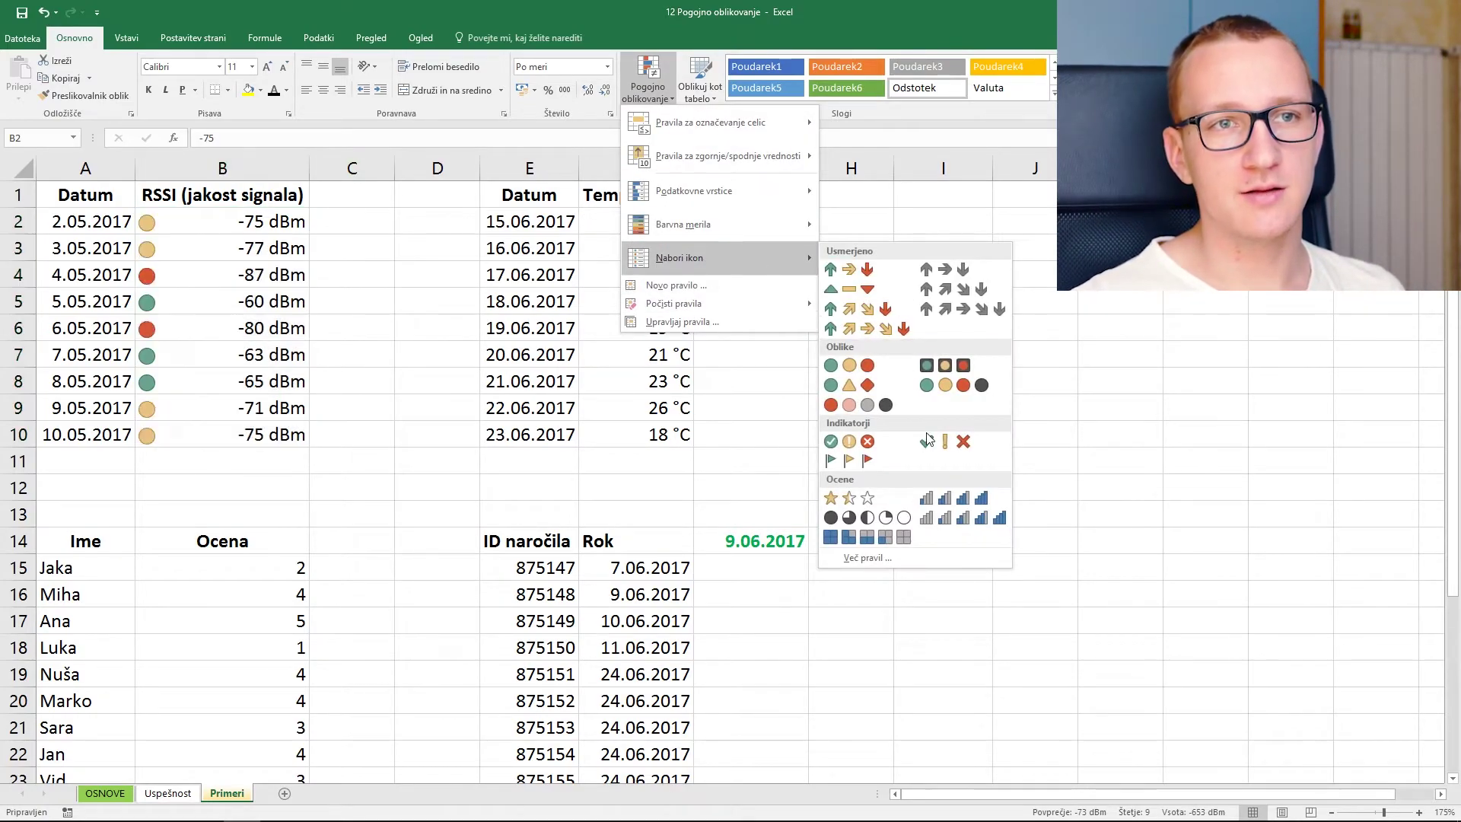
click(956, 502)
- Apply the red-white-blue color scale to the Temperatura values in F2:F10 and check the hottest and coldest cells
drag(636, 221, 640, 438)
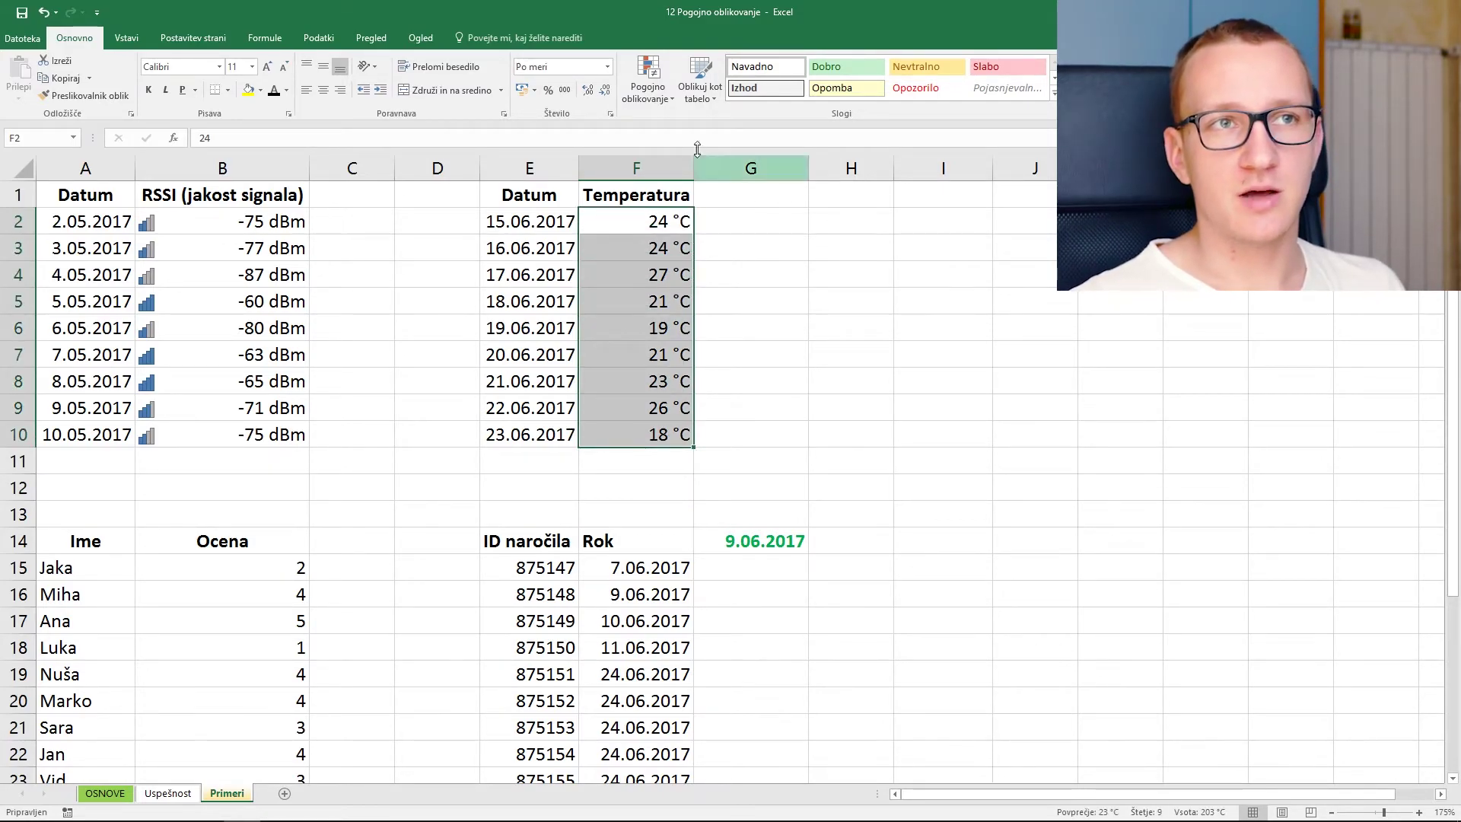
click(653, 93)
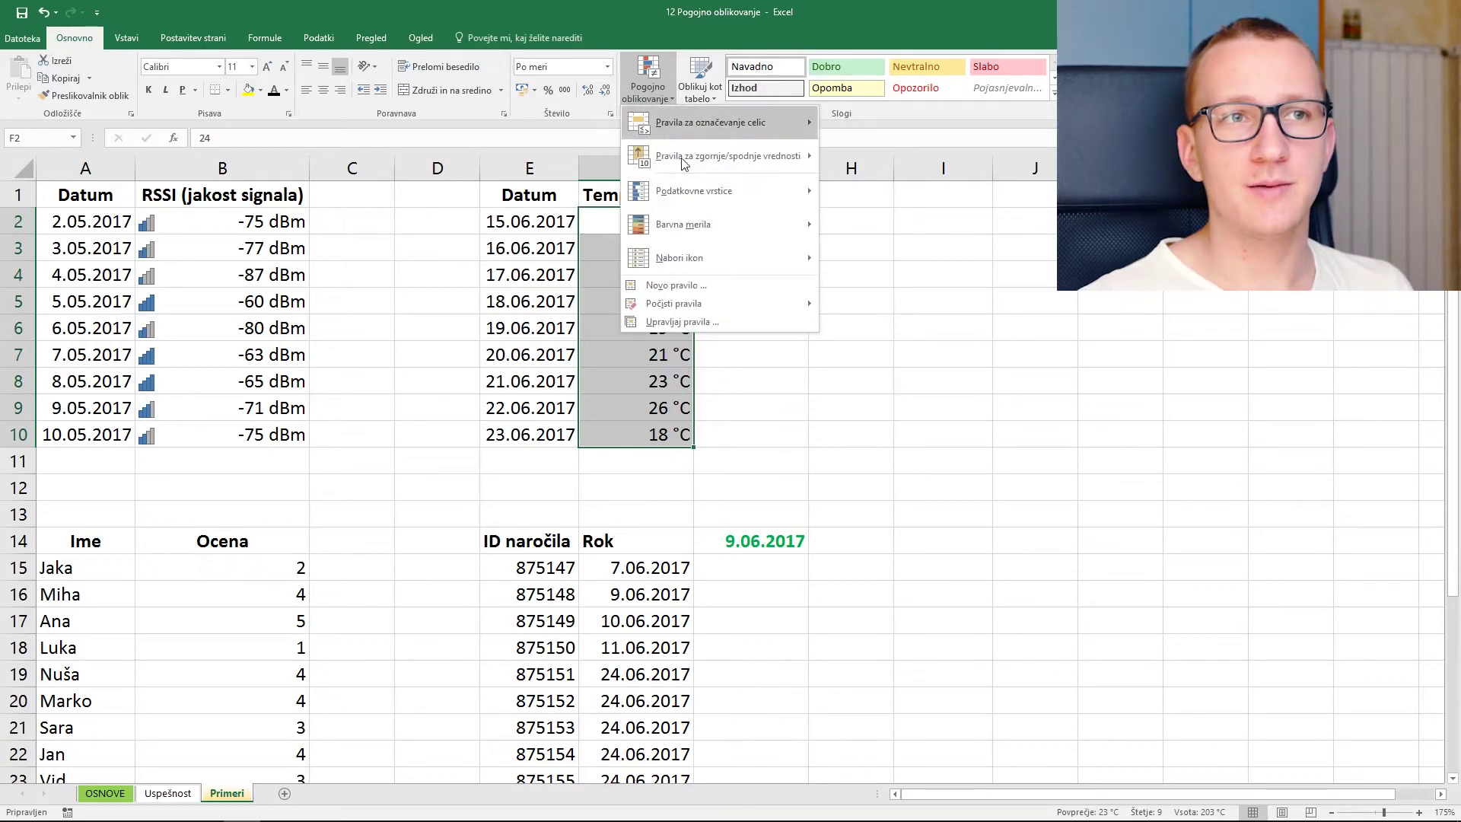
mouse_move(762, 220)
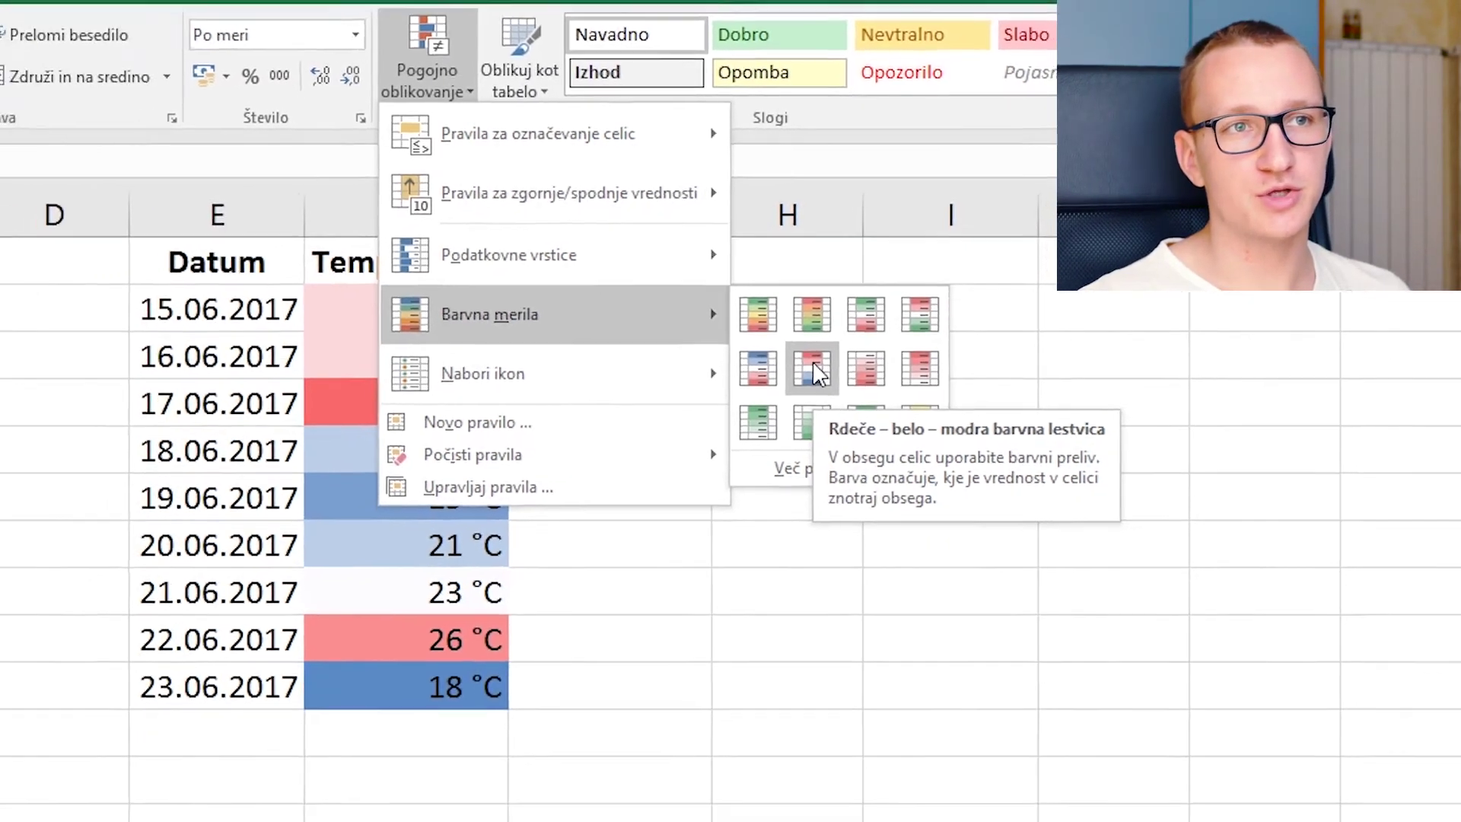
click(798, 395)
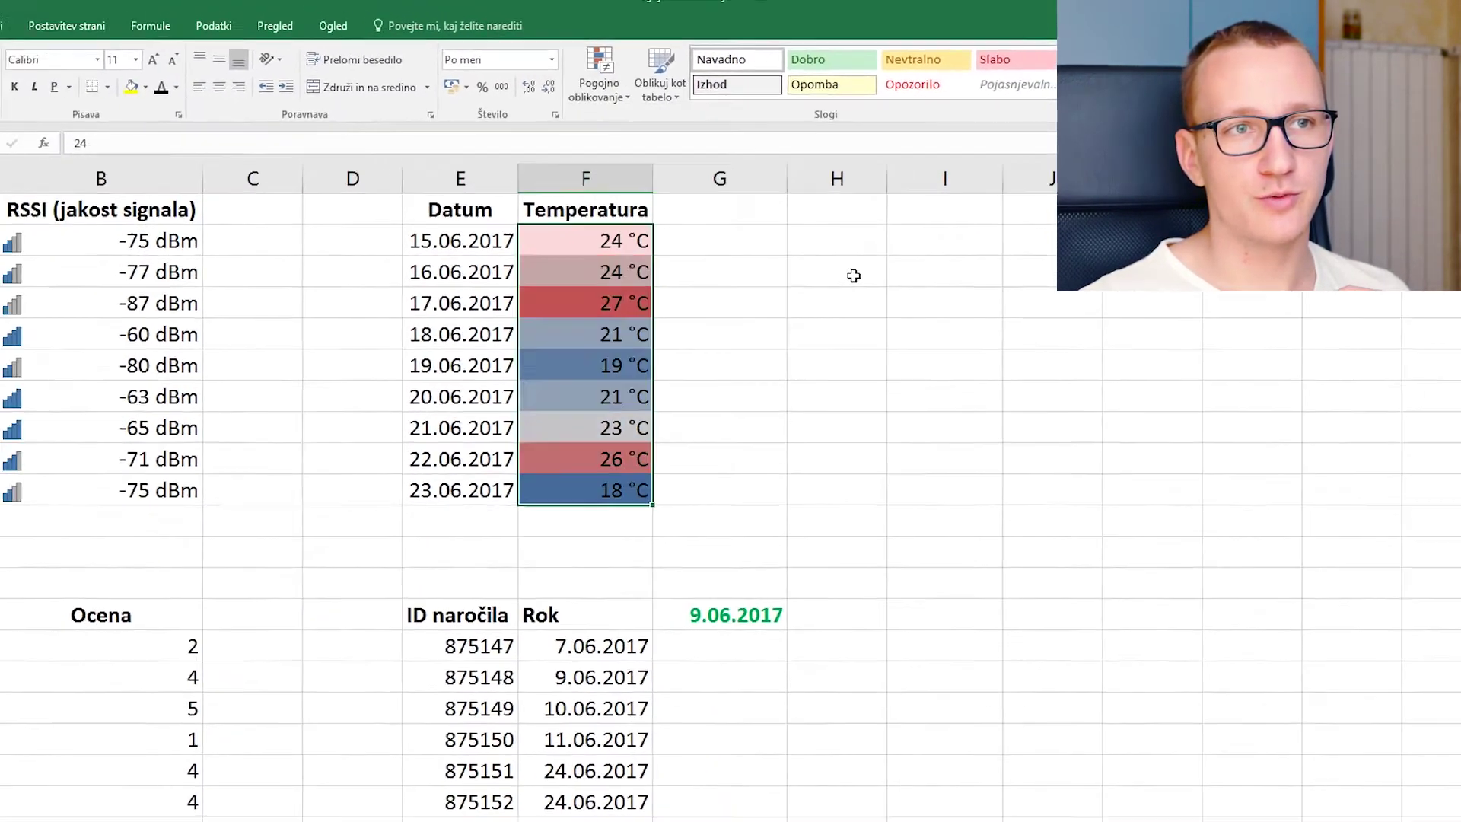
click(769, 601)
click(679, 277)
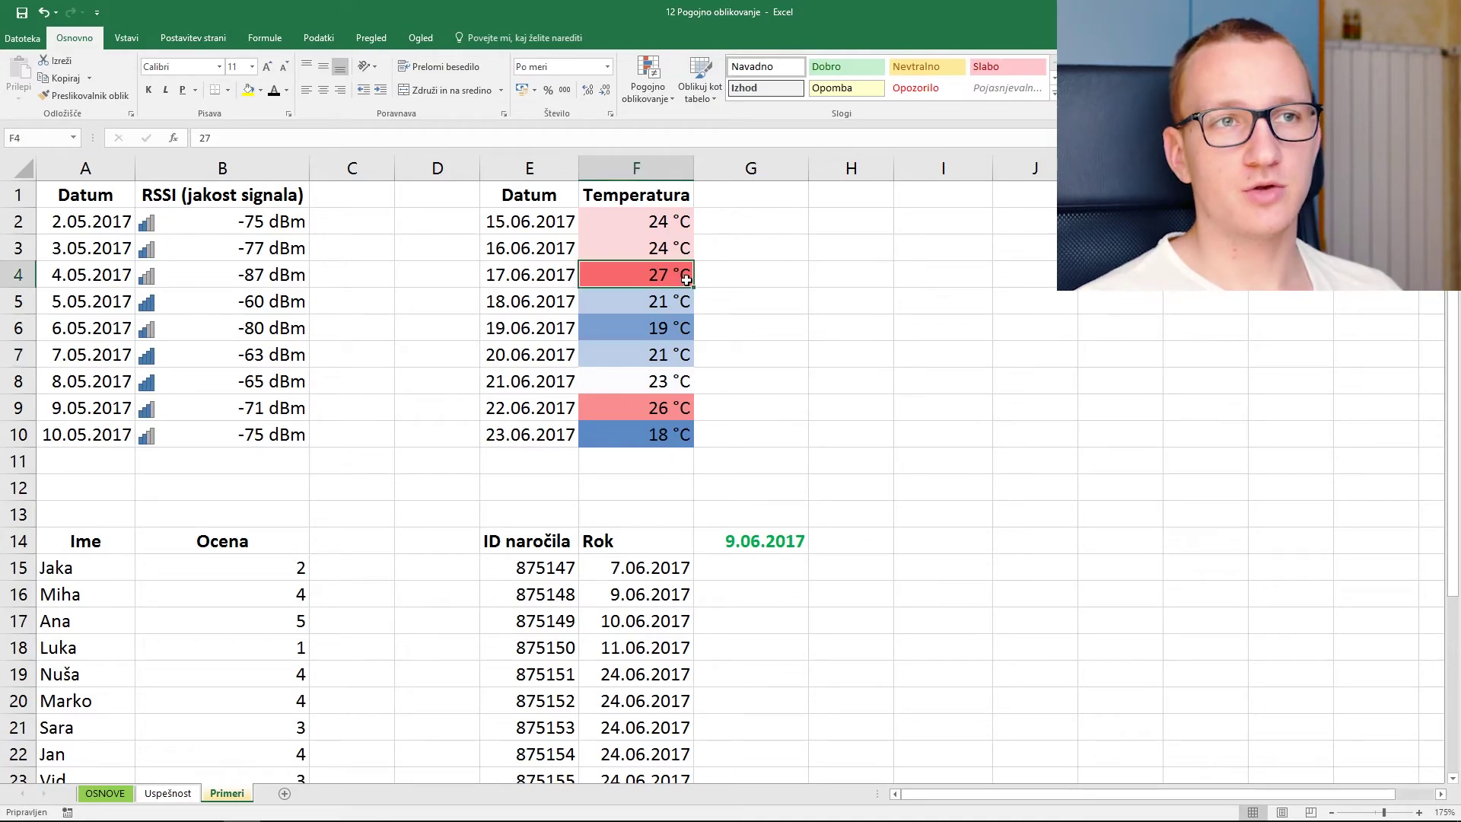
click(663, 440)
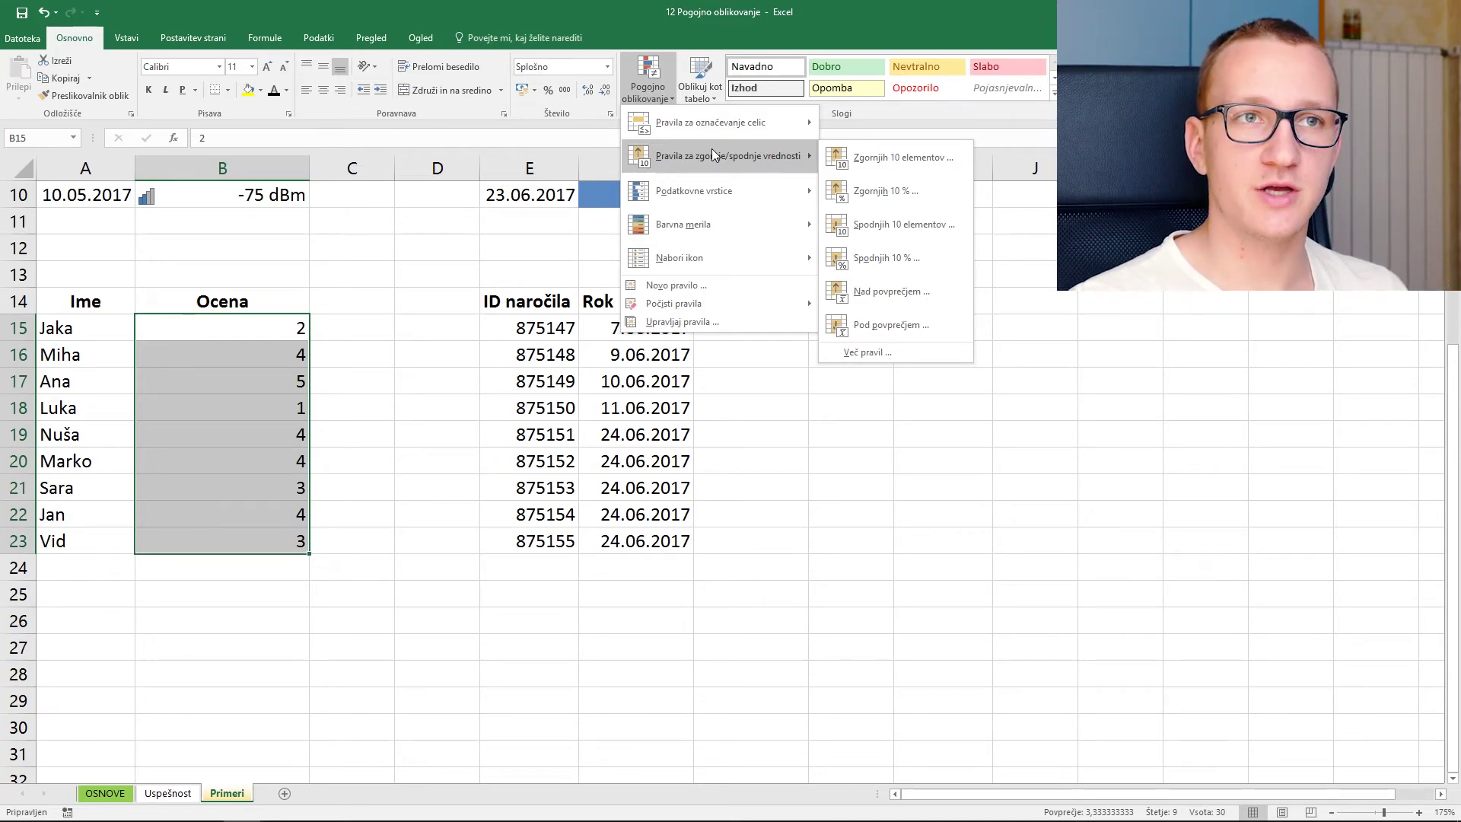
- Add a below-average rule to the Ocena grades in B15:B23 with light red fill and dark red text
click(912, 324)
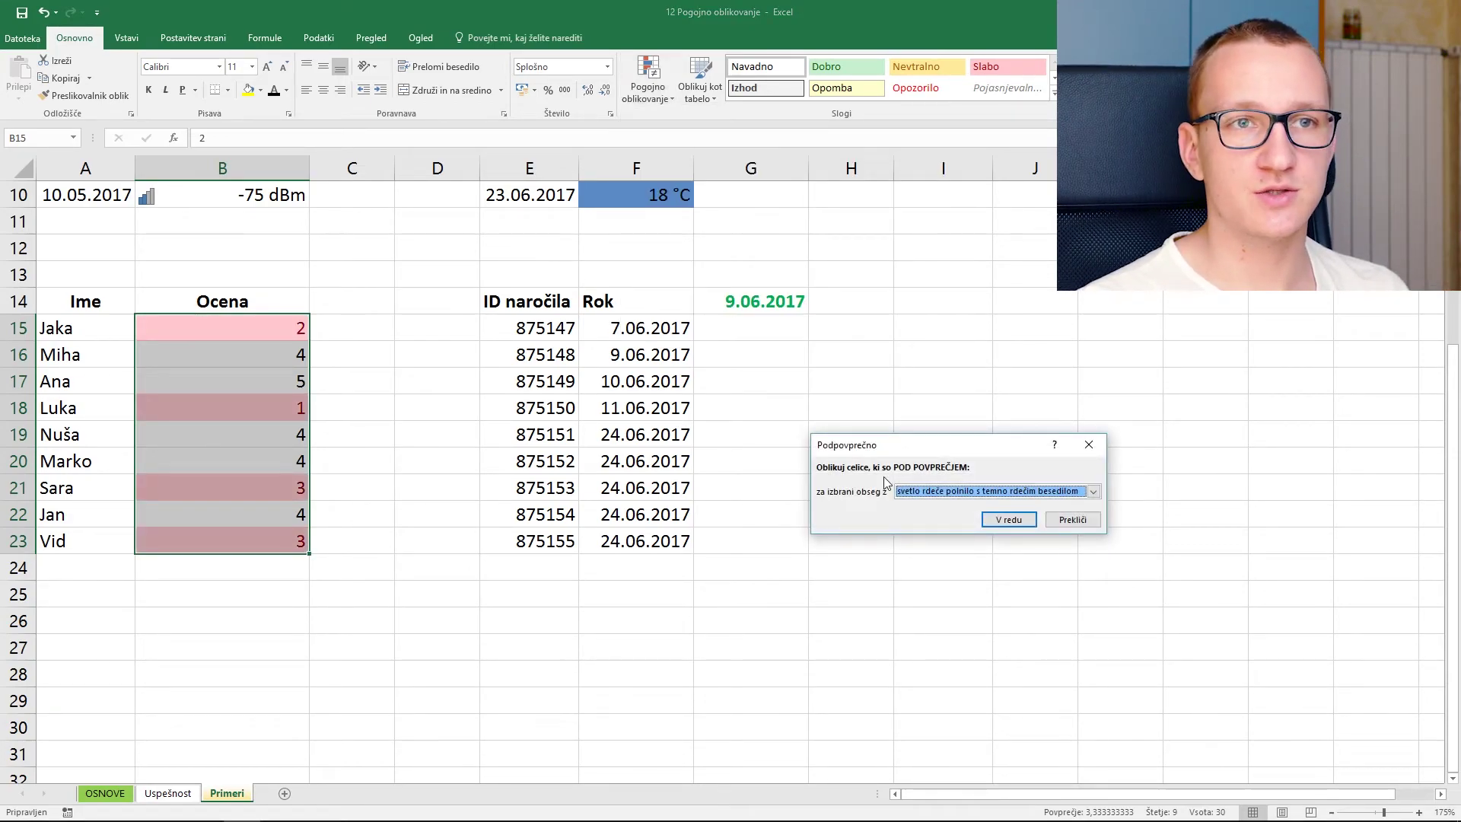
click(990, 523)
click(438, 460)
- Add a date-occurring rule to the Rok dates in F15:F23 that marks next week's dates with green fill and dark green text
drag(649, 362, 647, 542)
click(648, 80)
mouse_move(659, 127)
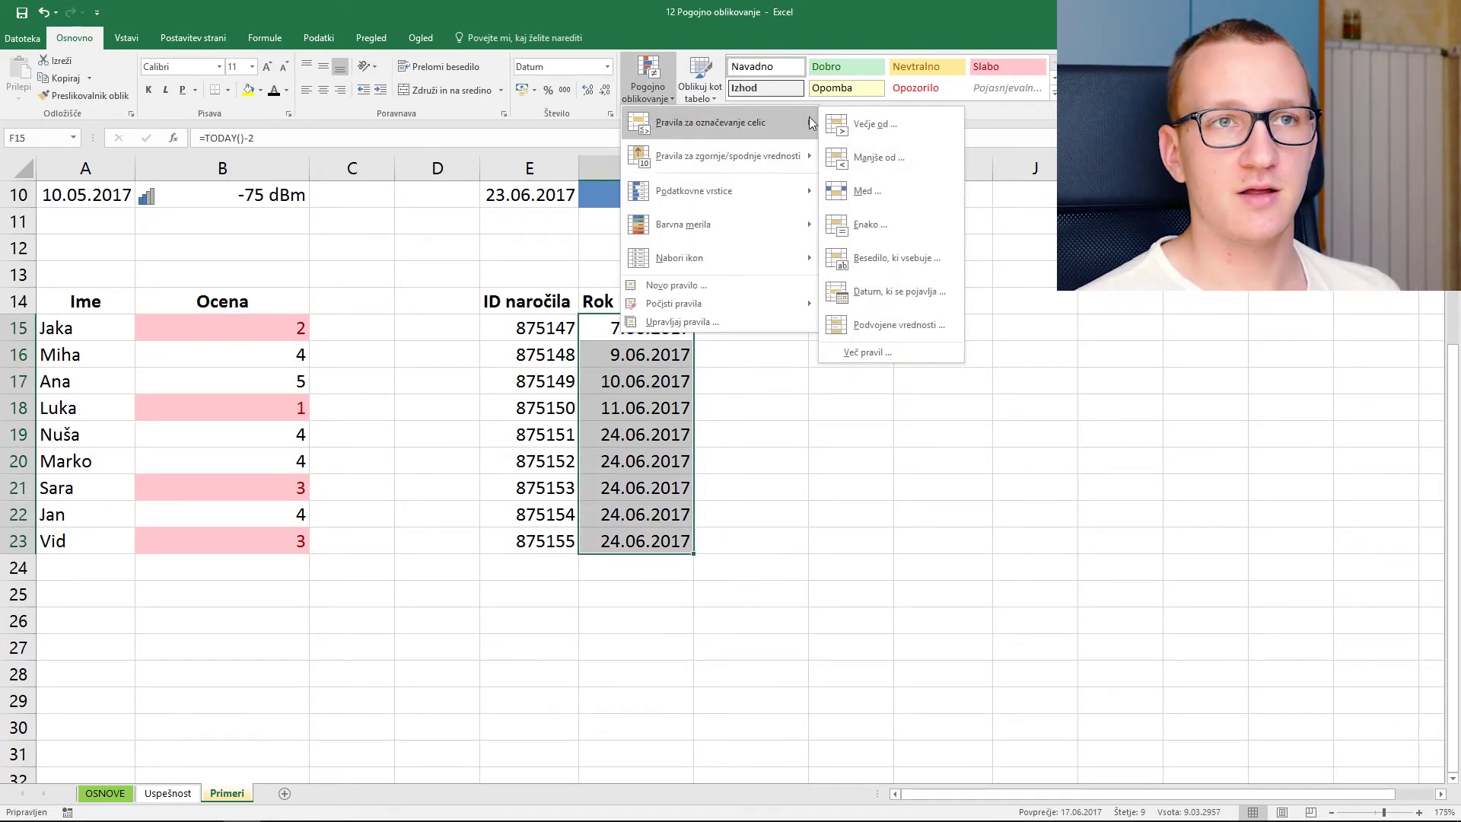
click(907, 296)
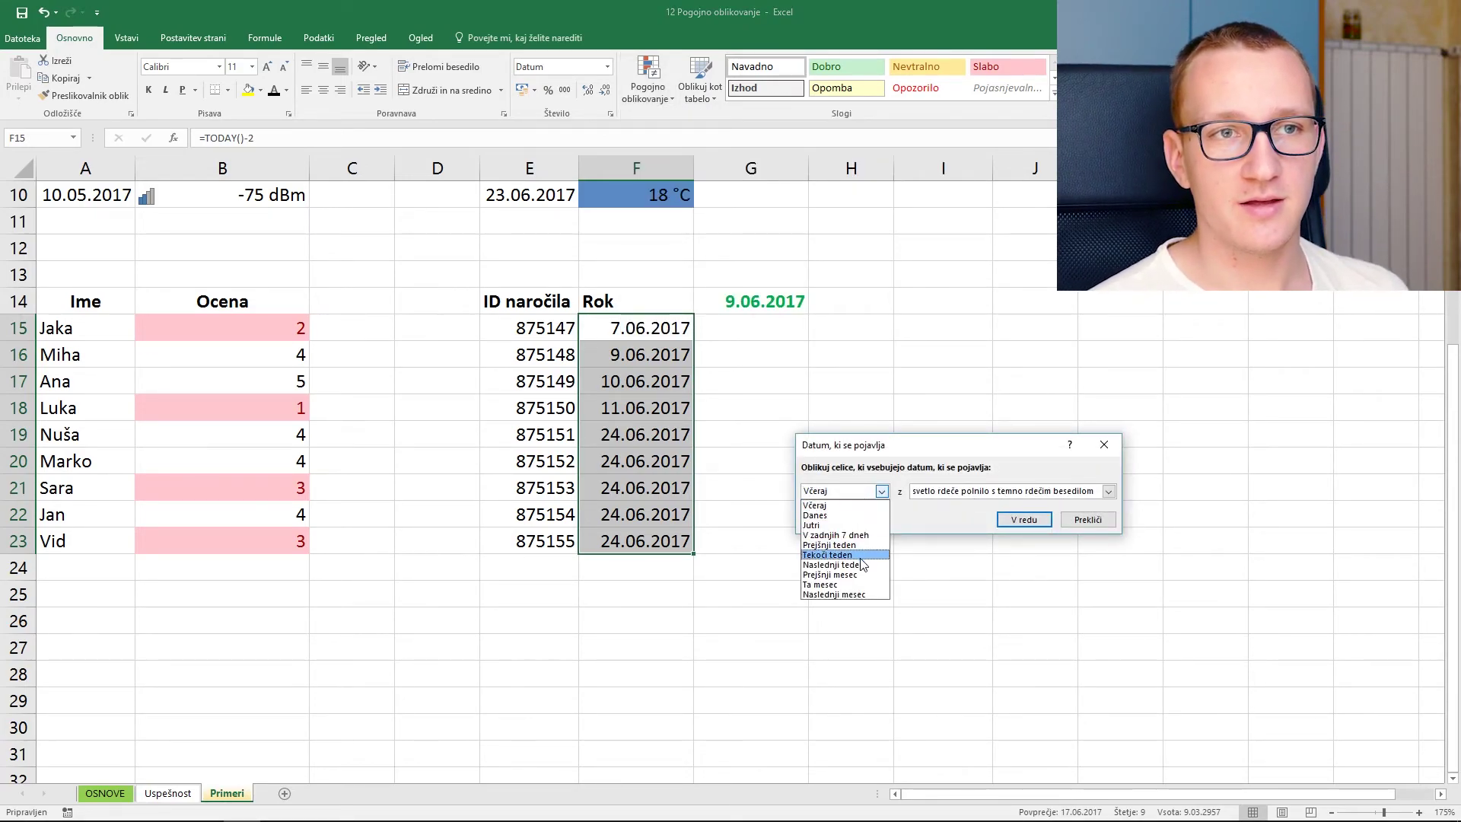
click(864, 567)
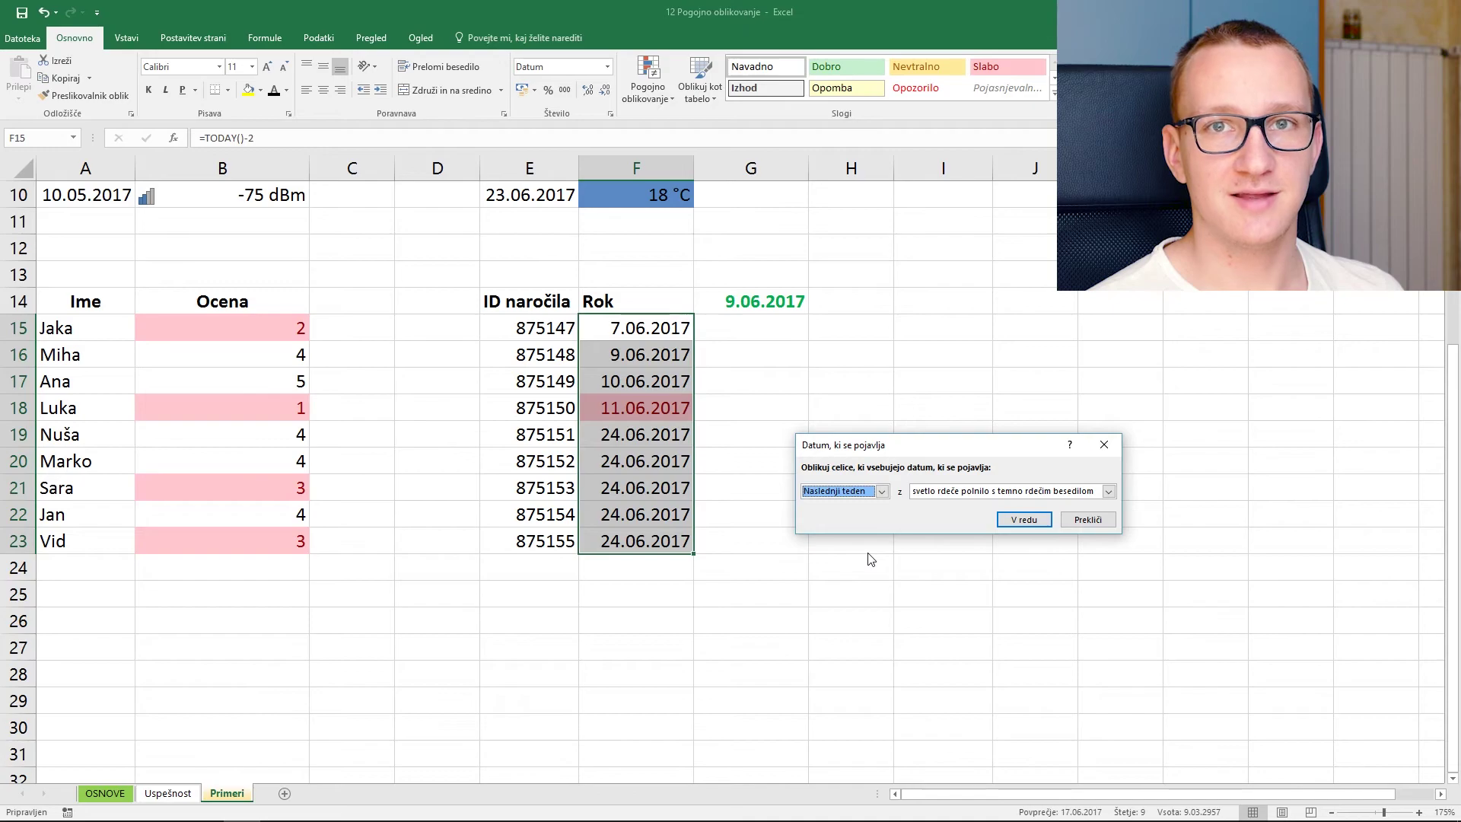
click(1004, 491)
click(1004, 526)
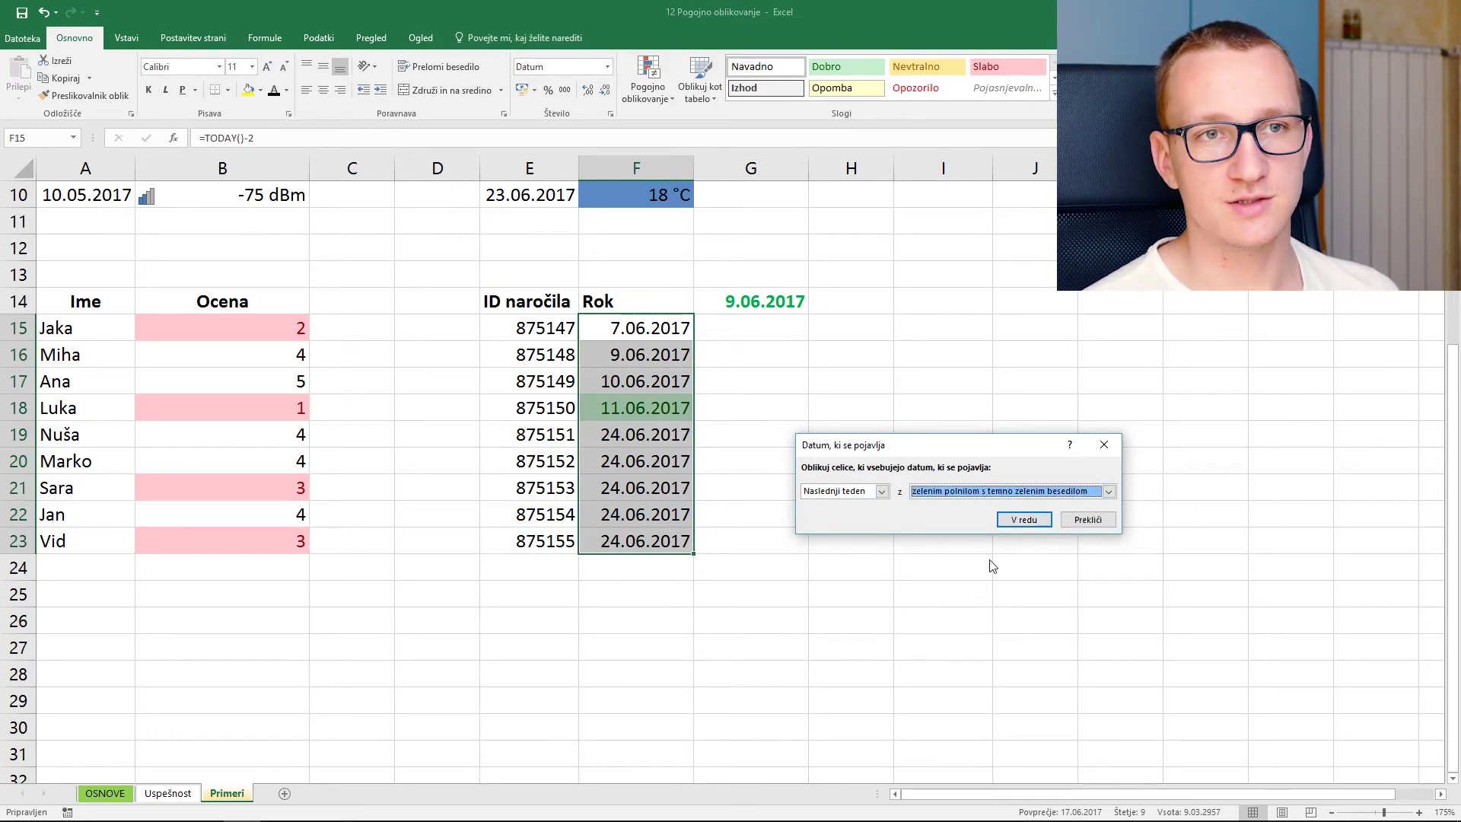
click(1012, 522)
click(850, 514)
- Clear the conditional formatting rules from the selected Temperatura cells F2:F10 only
scroll(691, 357, up, 3)
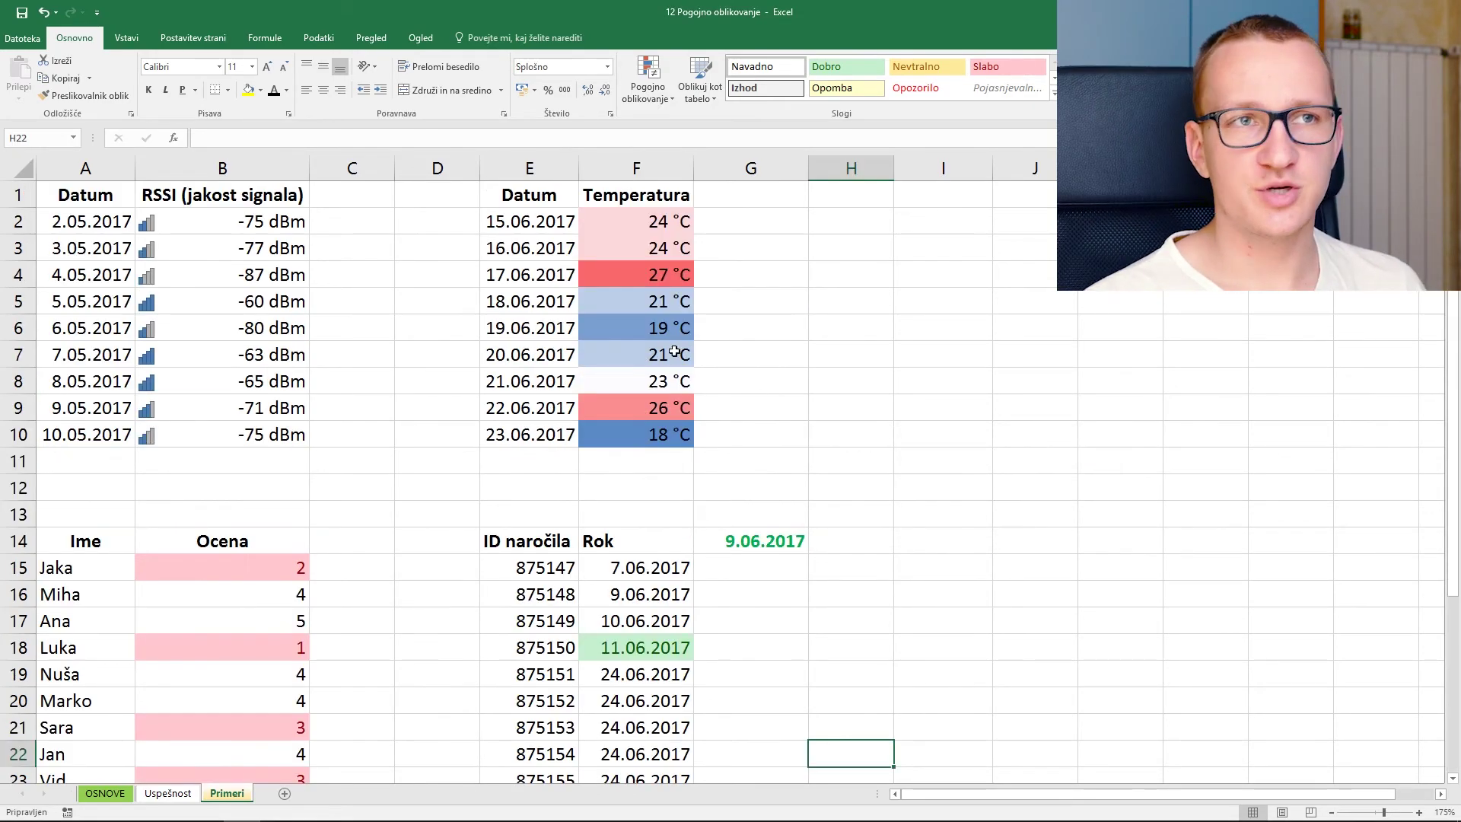
drag(675, 224, 672, 366)
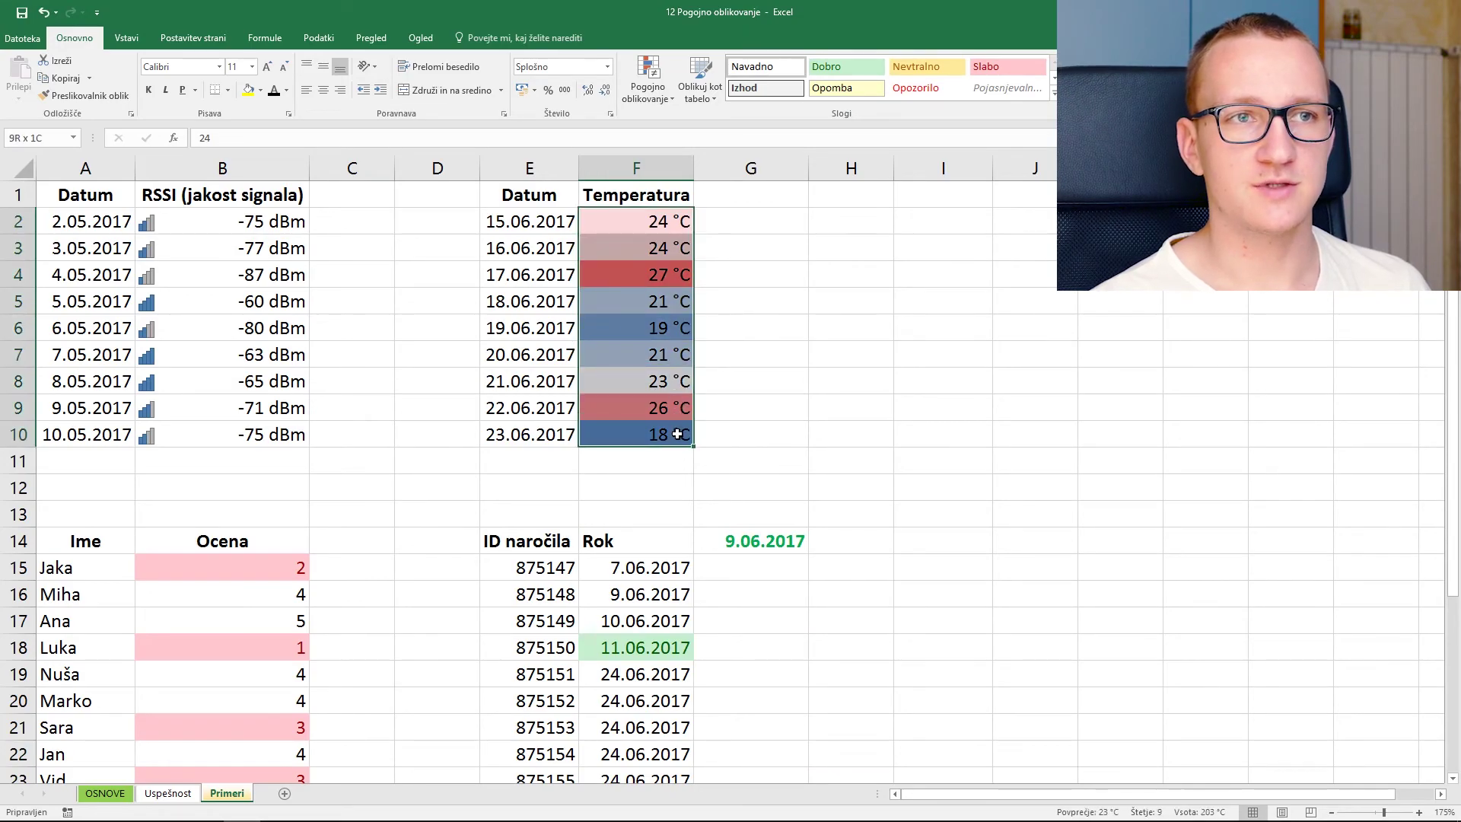
right_click(648, 264)
click(649, 86)
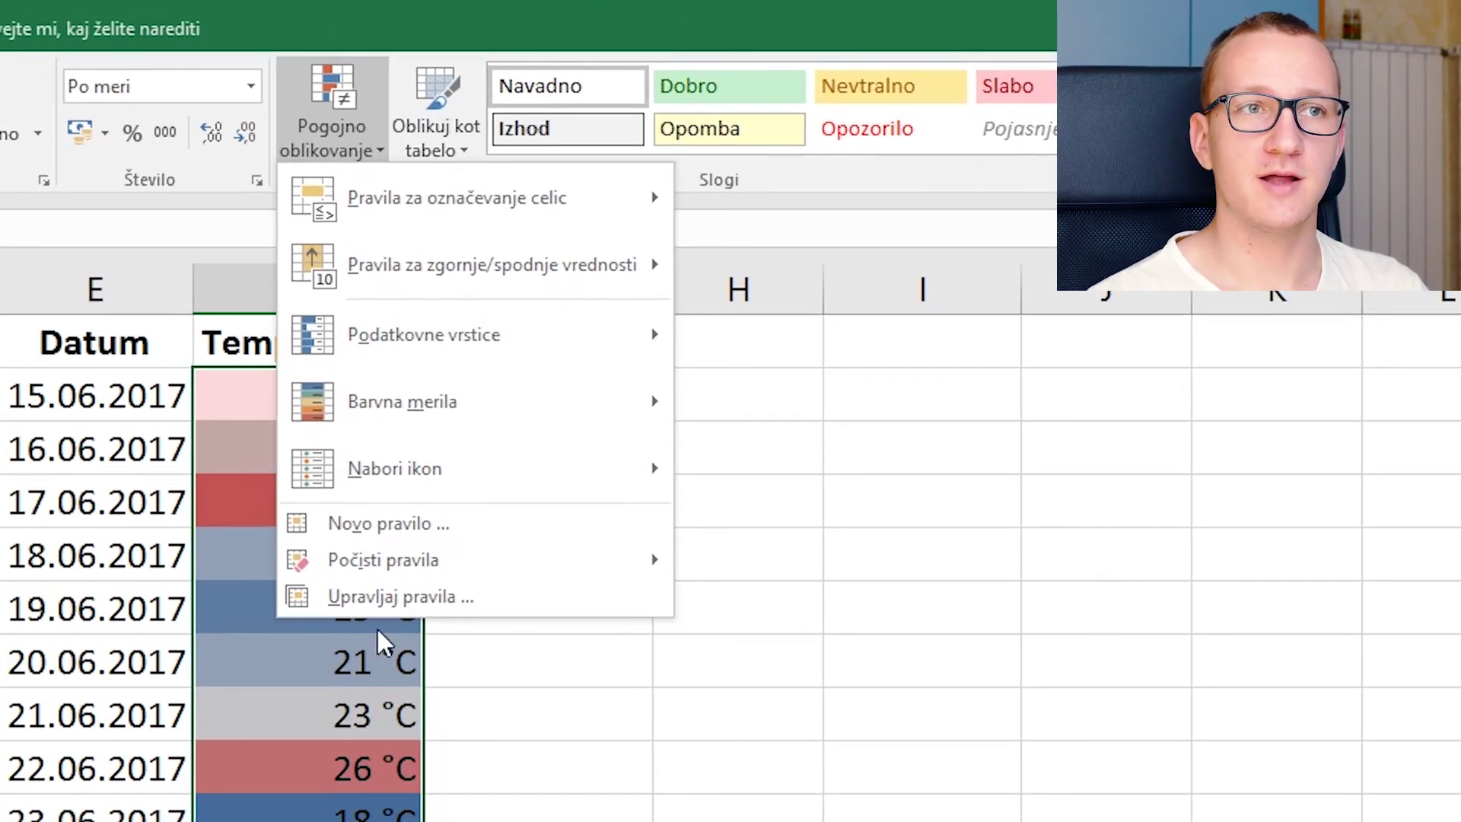
mouse_move(393, 559)
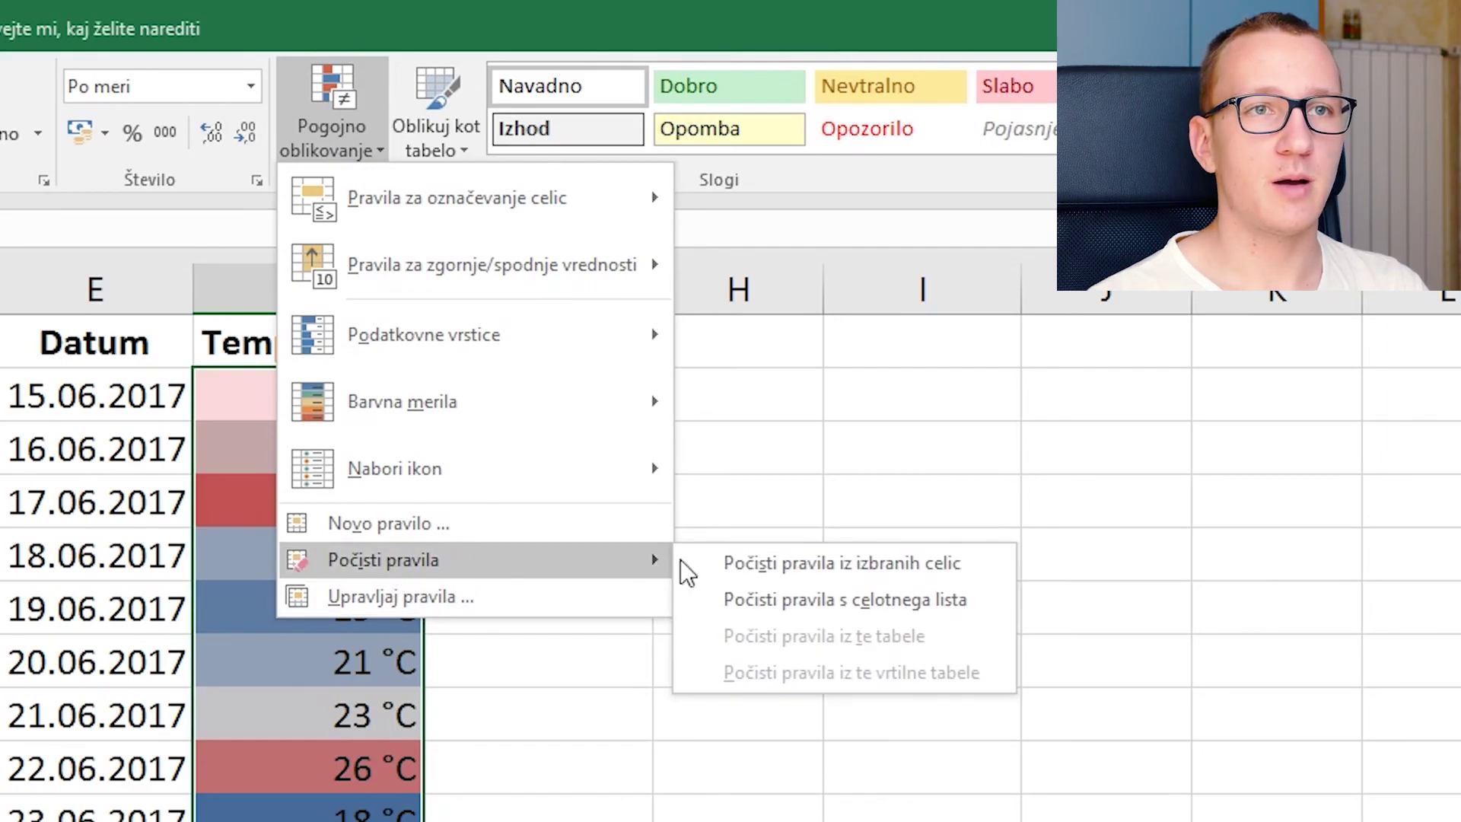
click(832, 563)
click(891, 704)
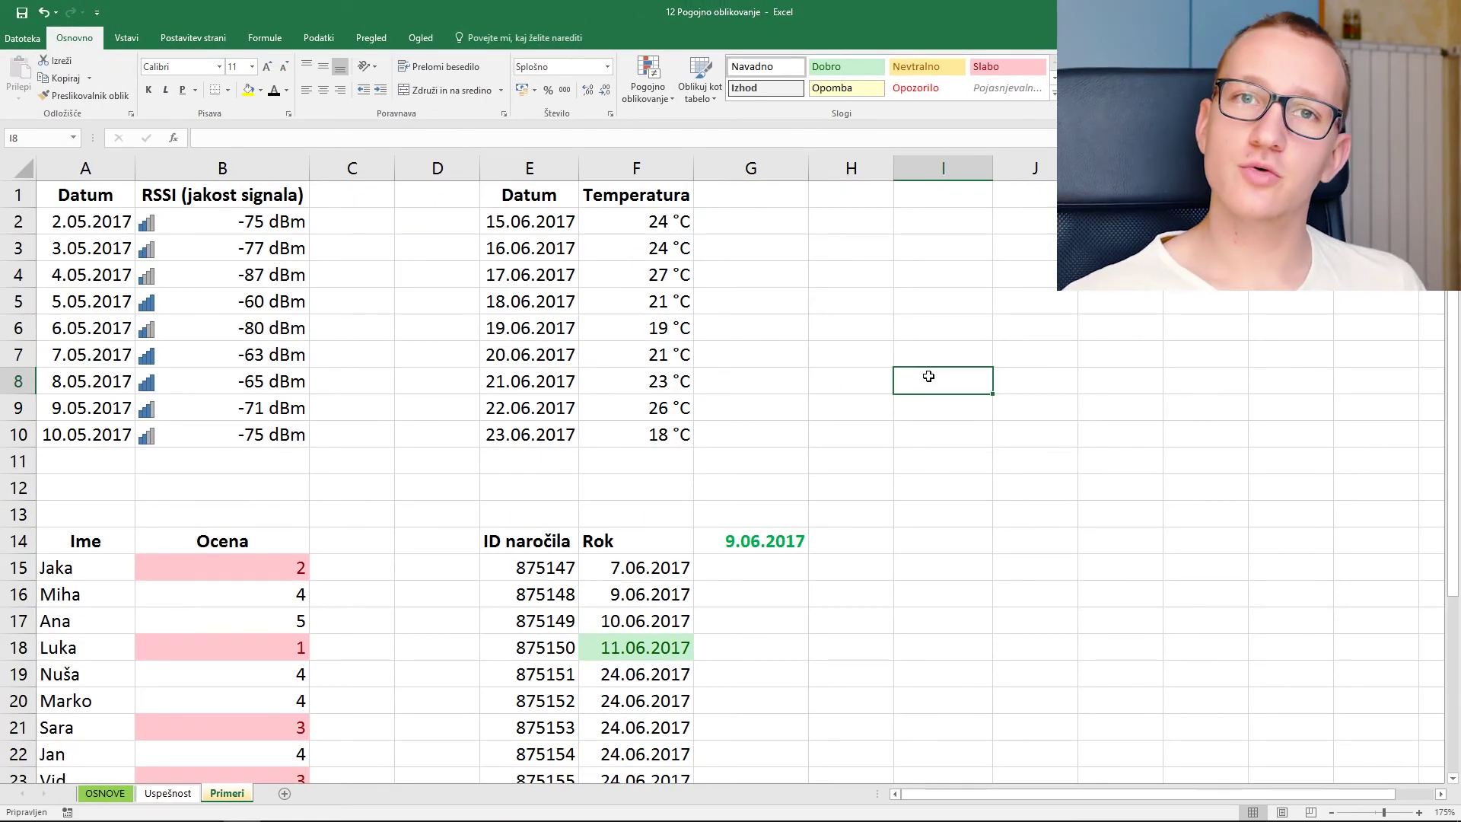